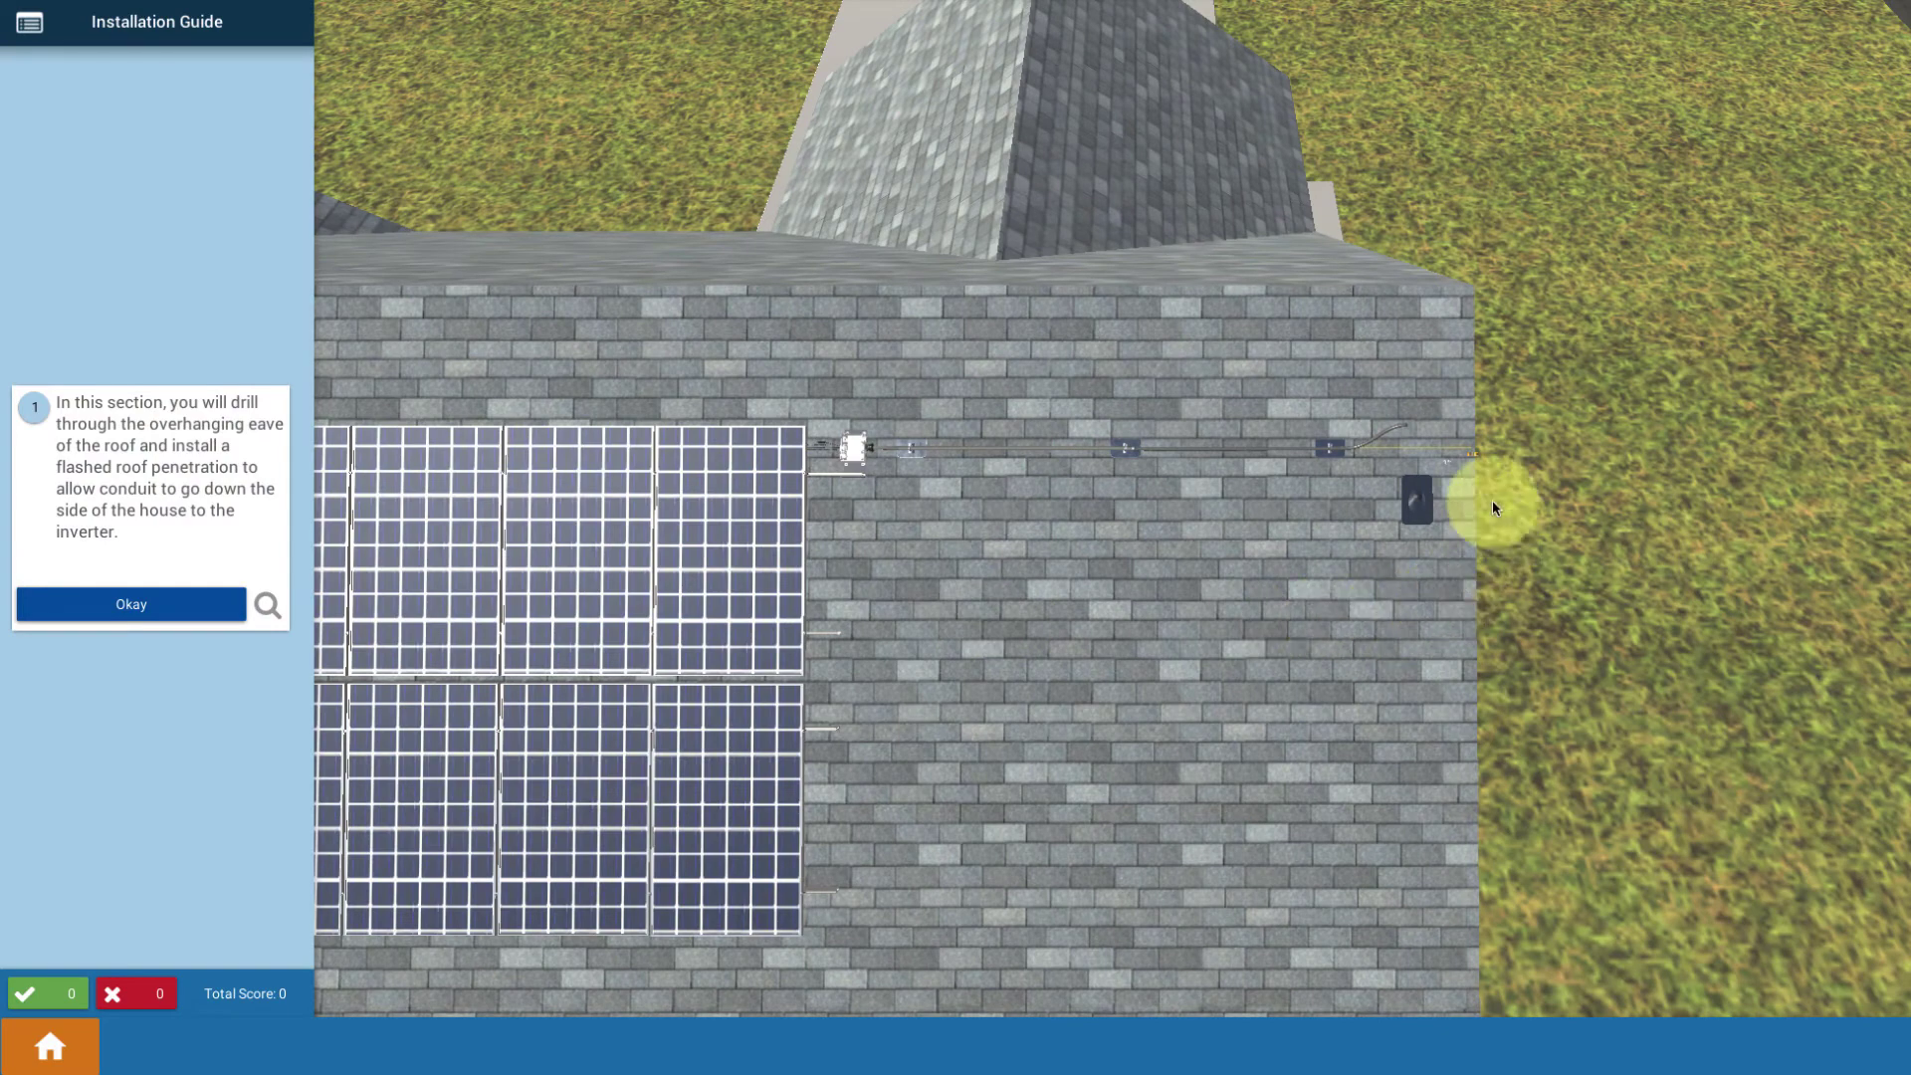
Clamp the conduit to the wall and acknowledge the intro to reach the eave-measuring step
{"action": "left_click", "coordinate": [1331, 443]}
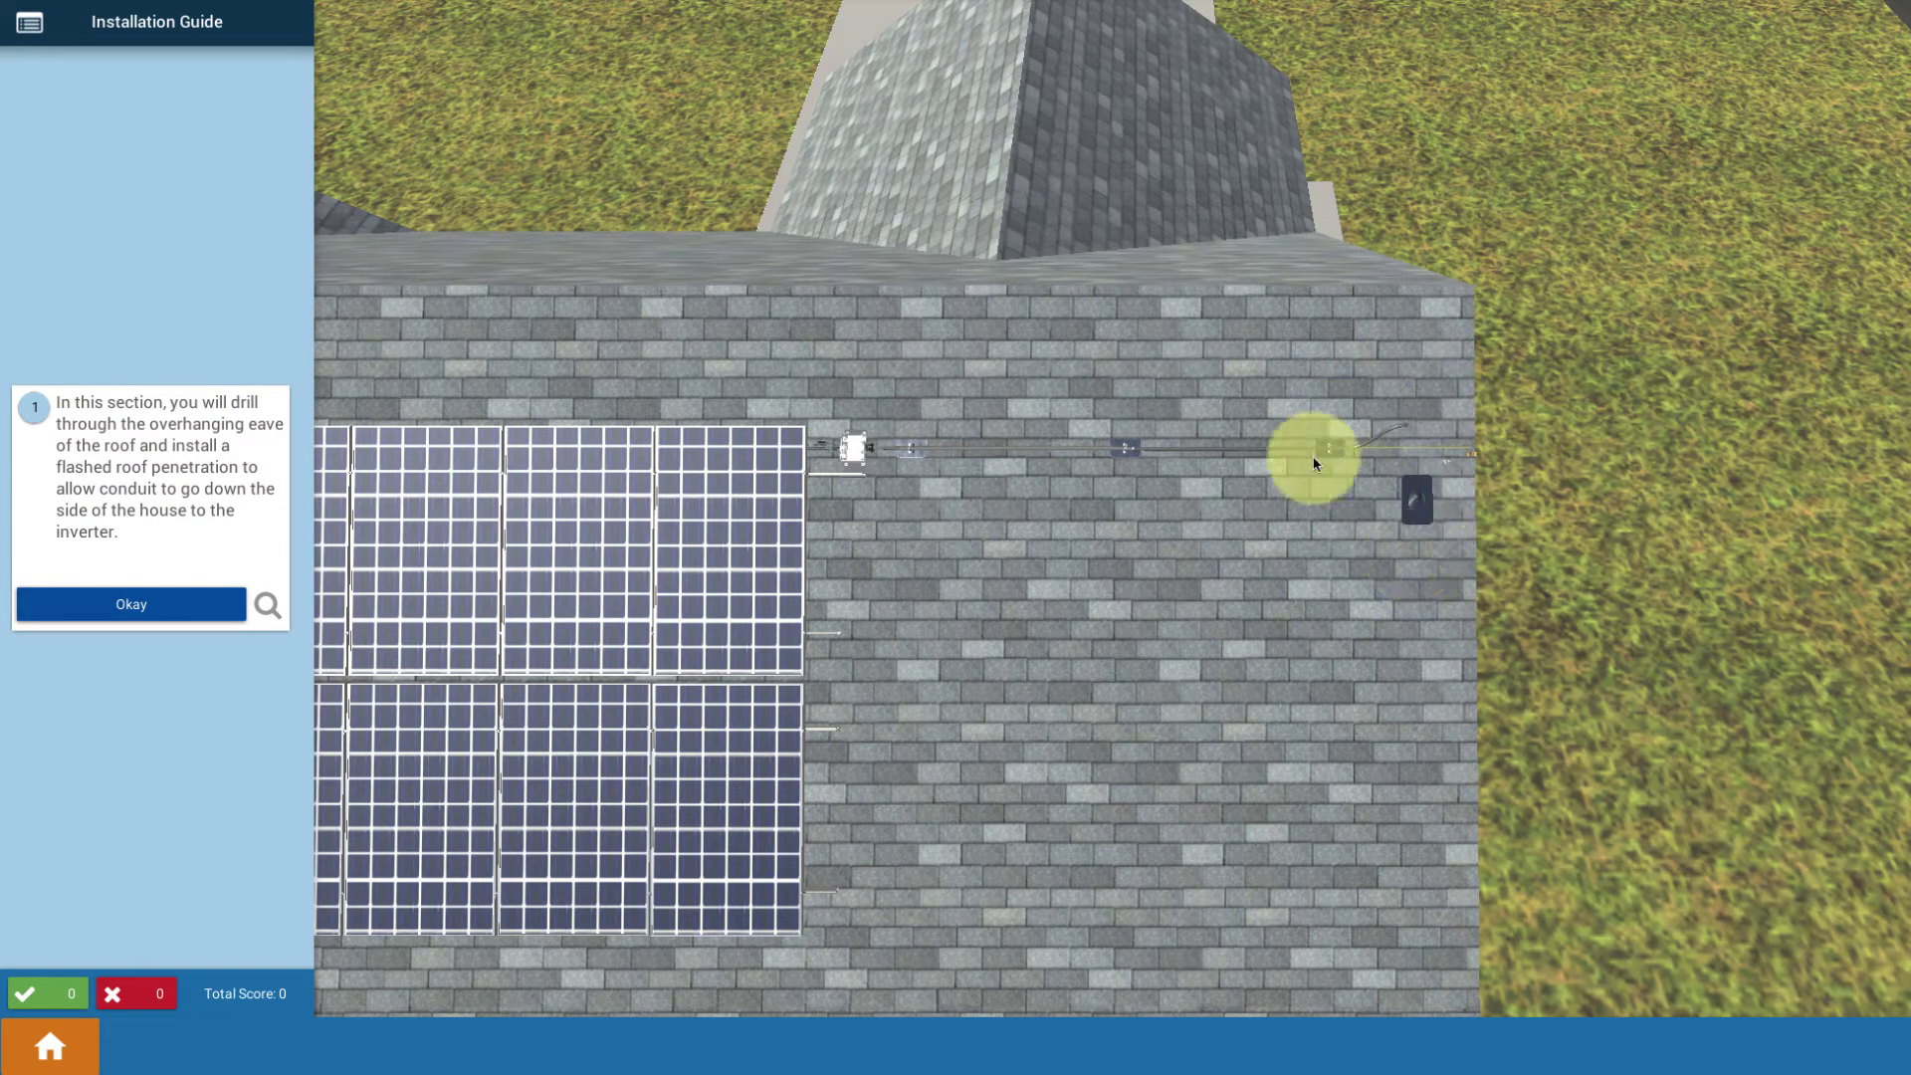
{"action": "left_click", "coordinate": [188, 603]}
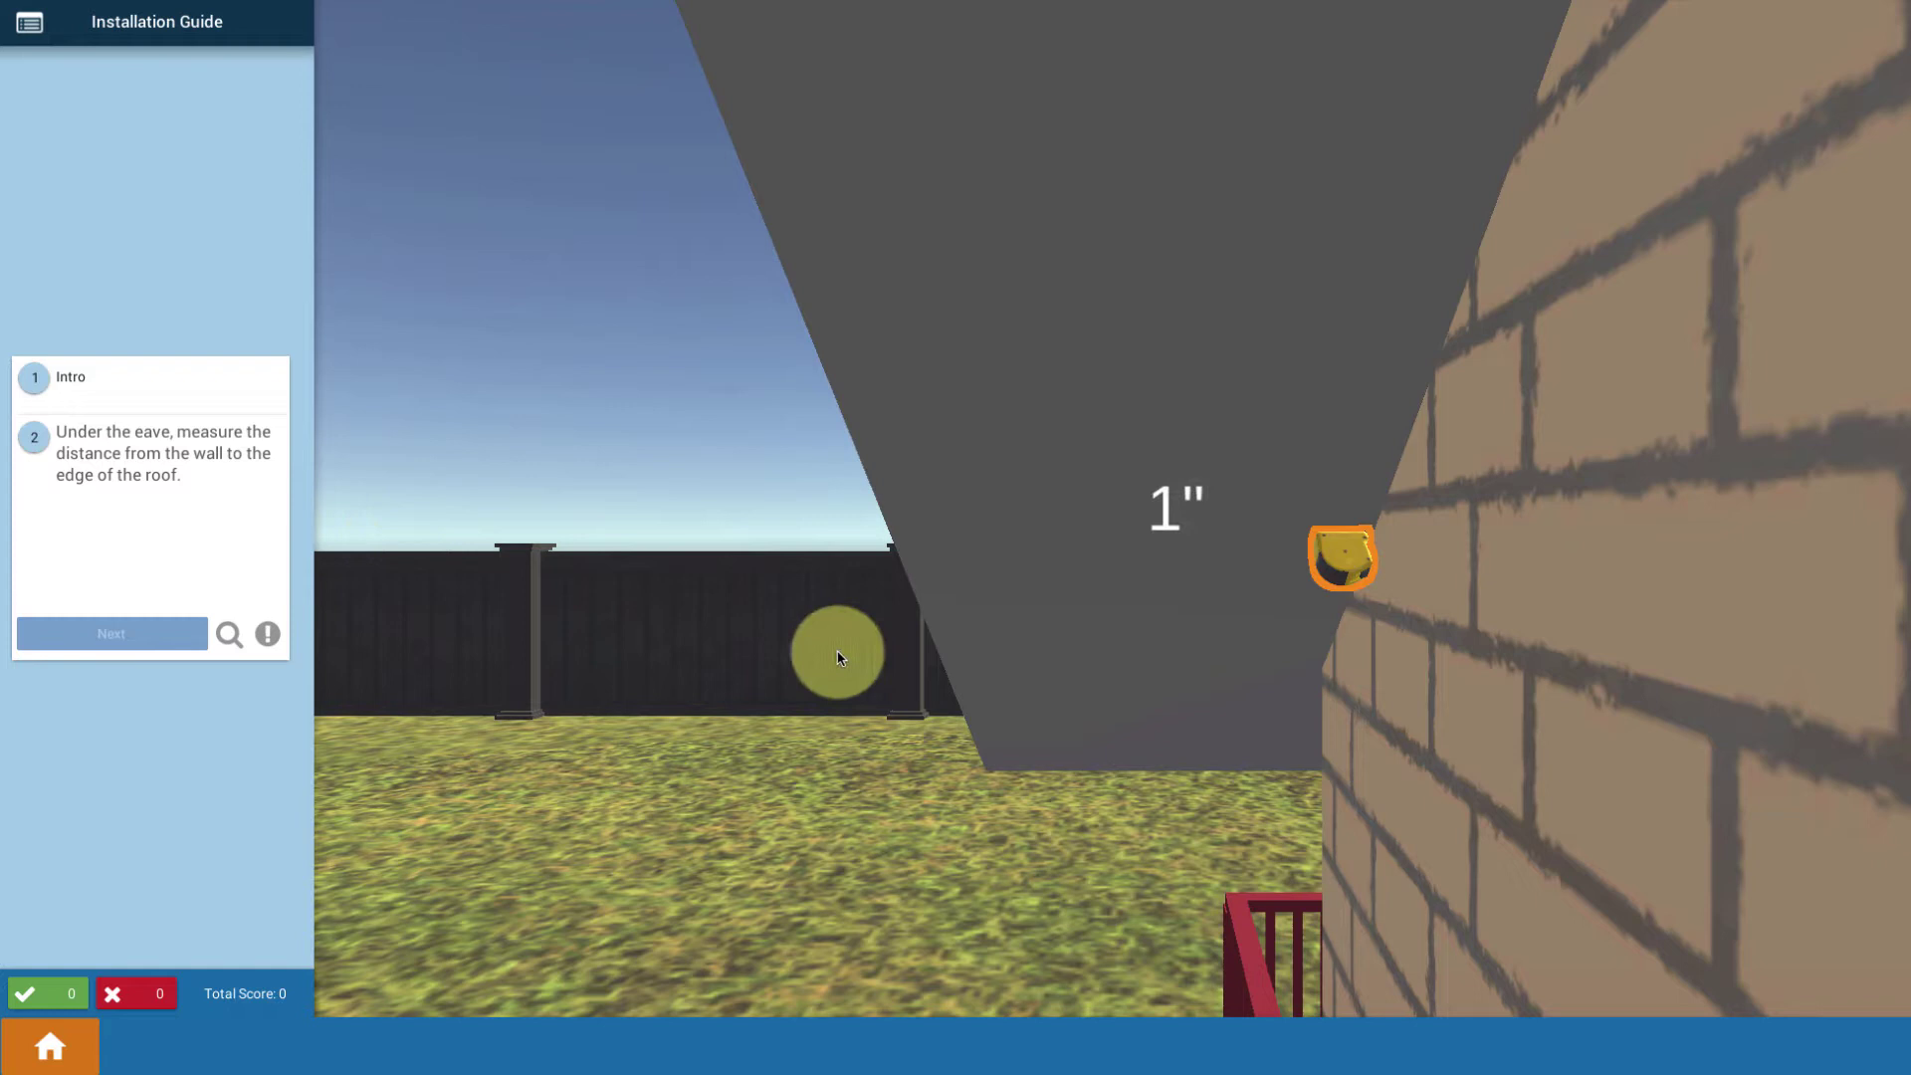
Stretch the tape under the eave from the wall to the roof edge, reading 1'9"
{"action": "left_click_drag", "start_coordinate": [837, 657], "coordinate": [1231, 614]}
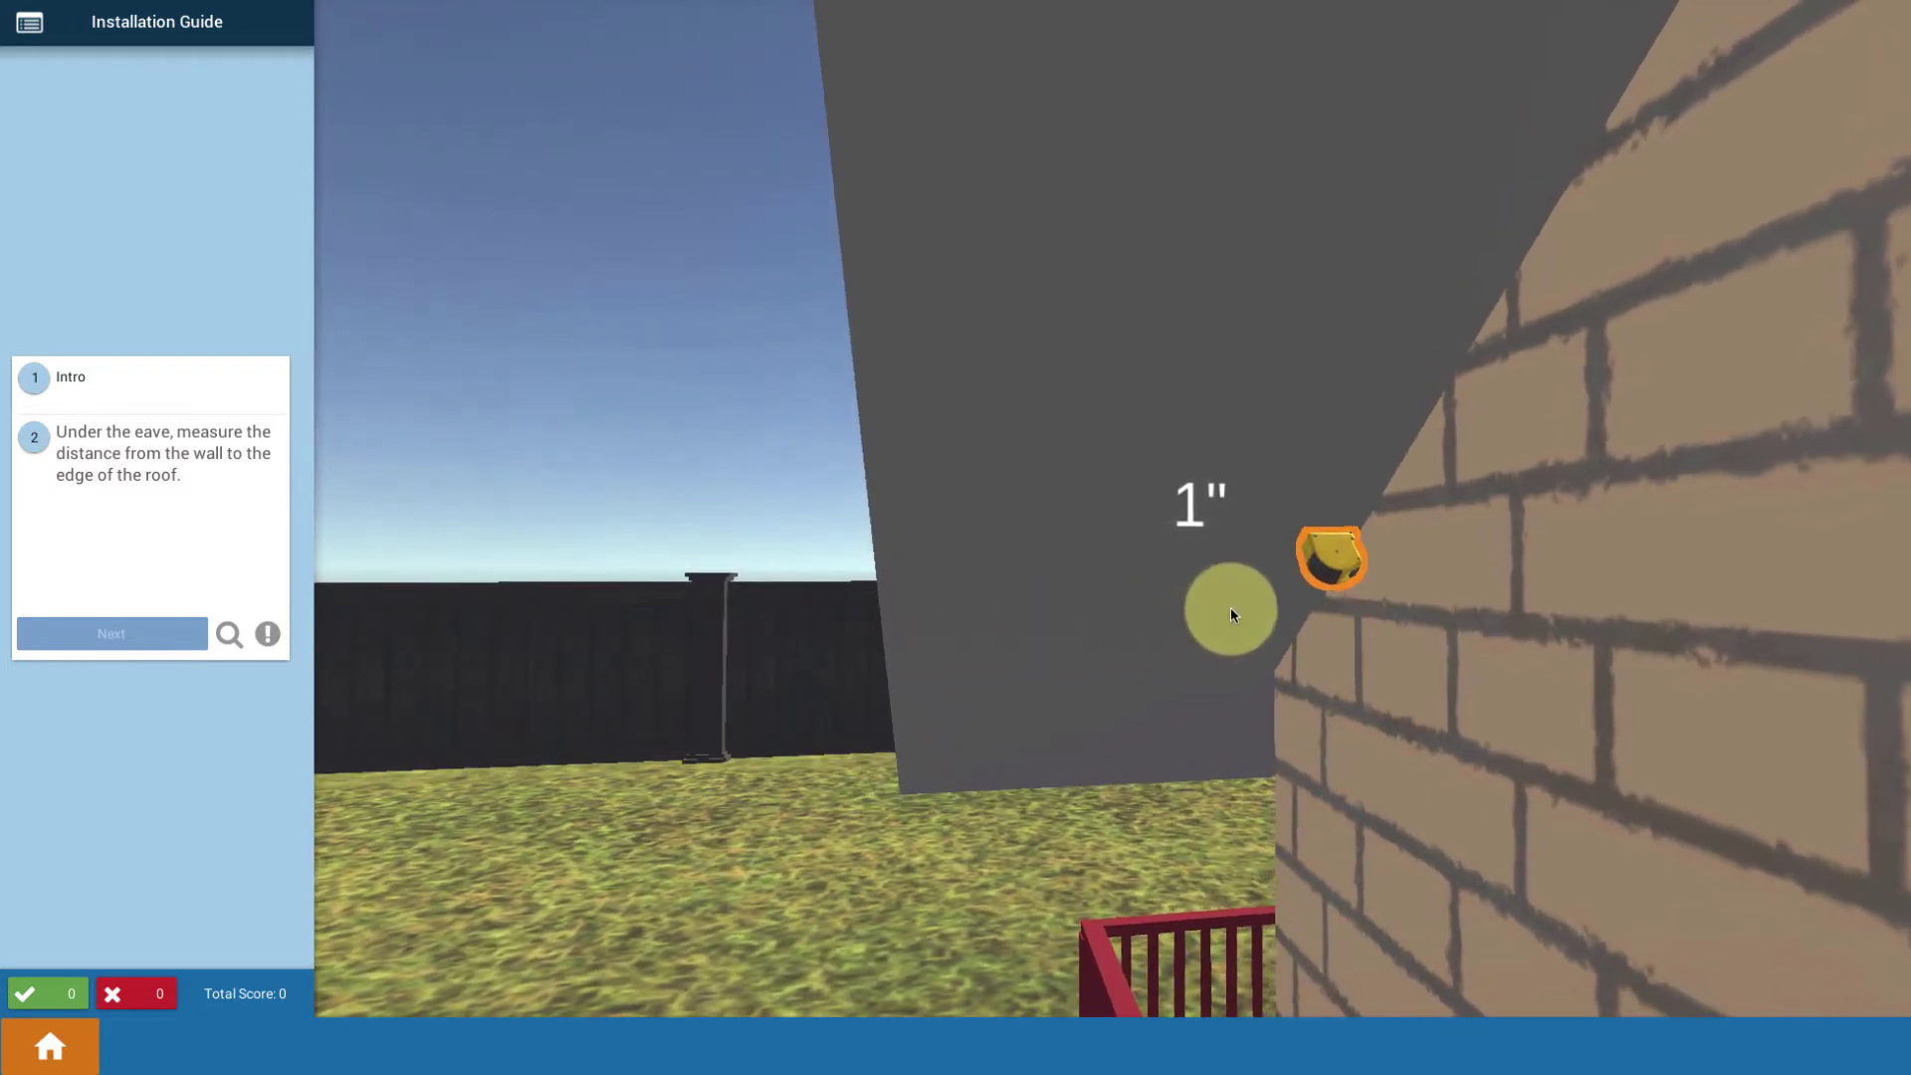
{"action": "left_click_drag", "start_coordinate": [1327, 558], "coordinate": [873, 559]}
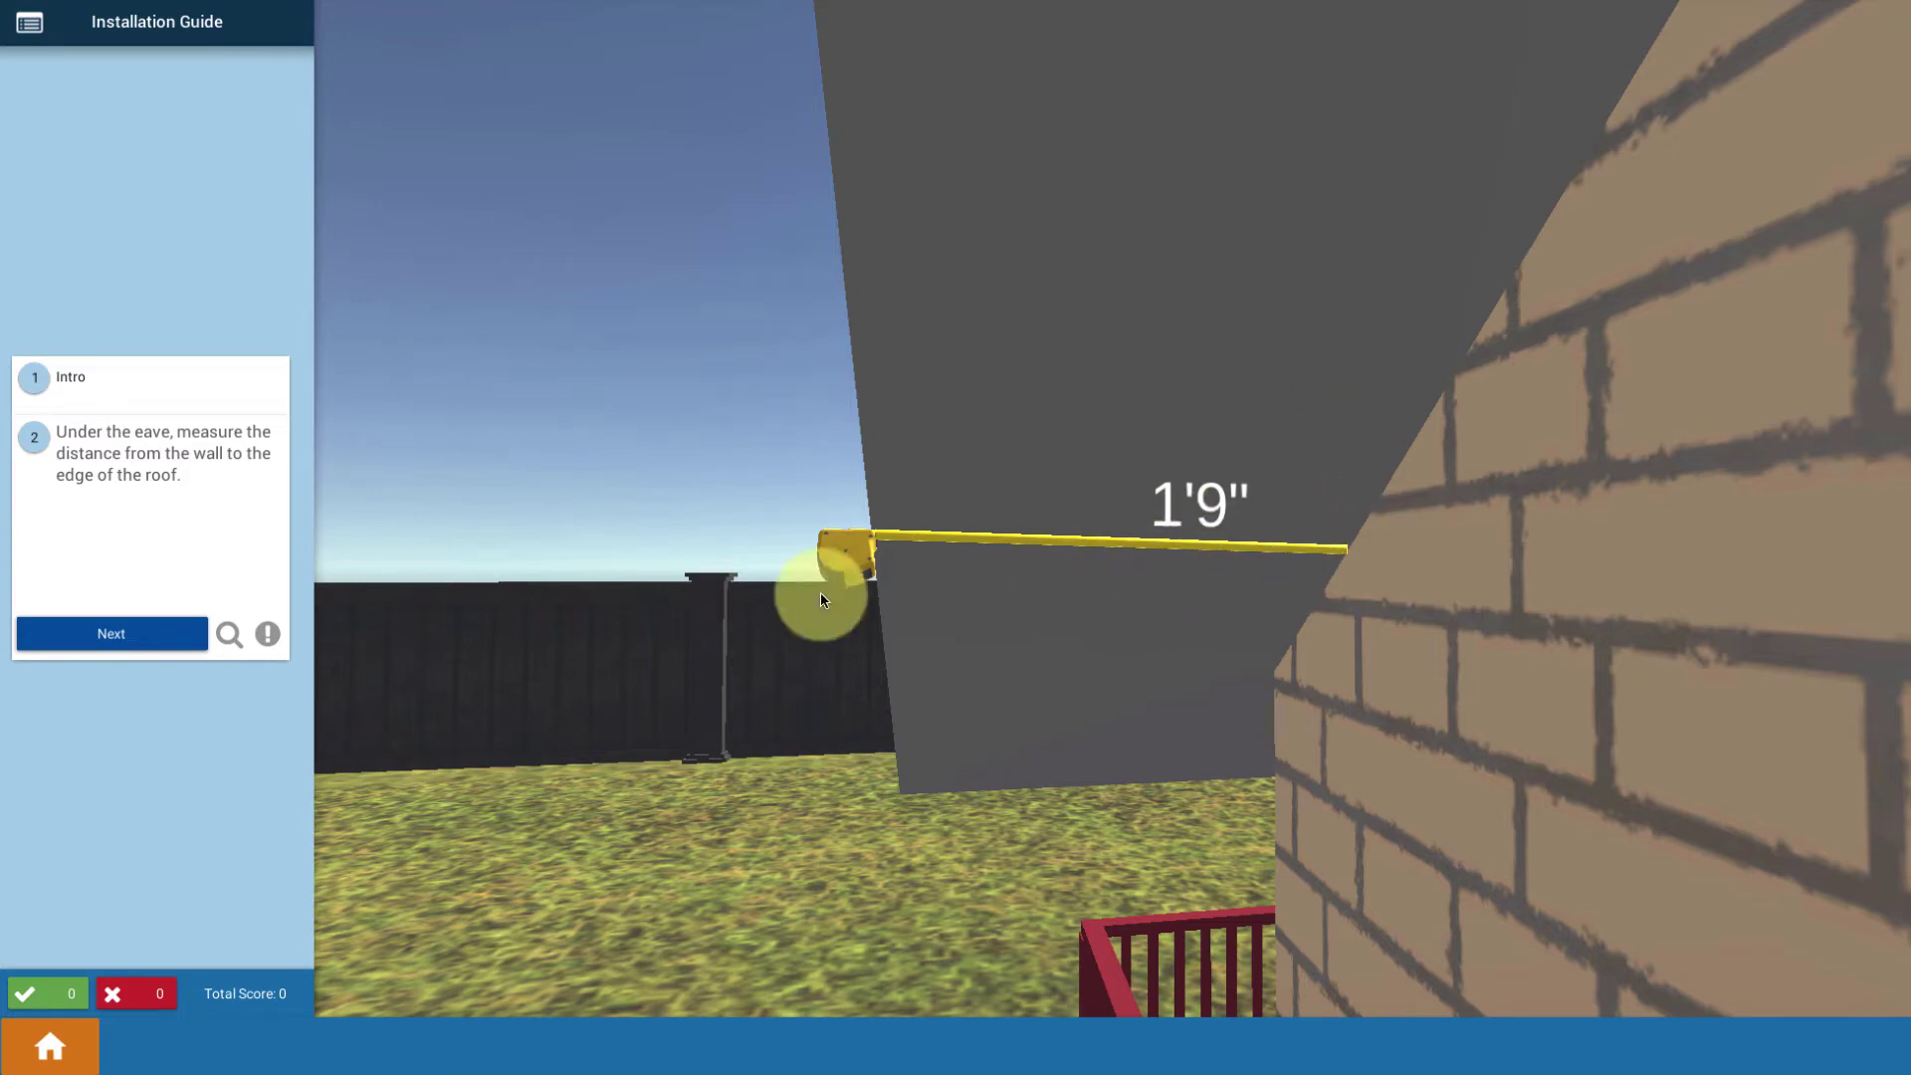
Measure 1'9" in from the roof edge, then 0.6" back toward the edge for the vertical mark
{"action": "left_click", "coordinate": [167, 638]}
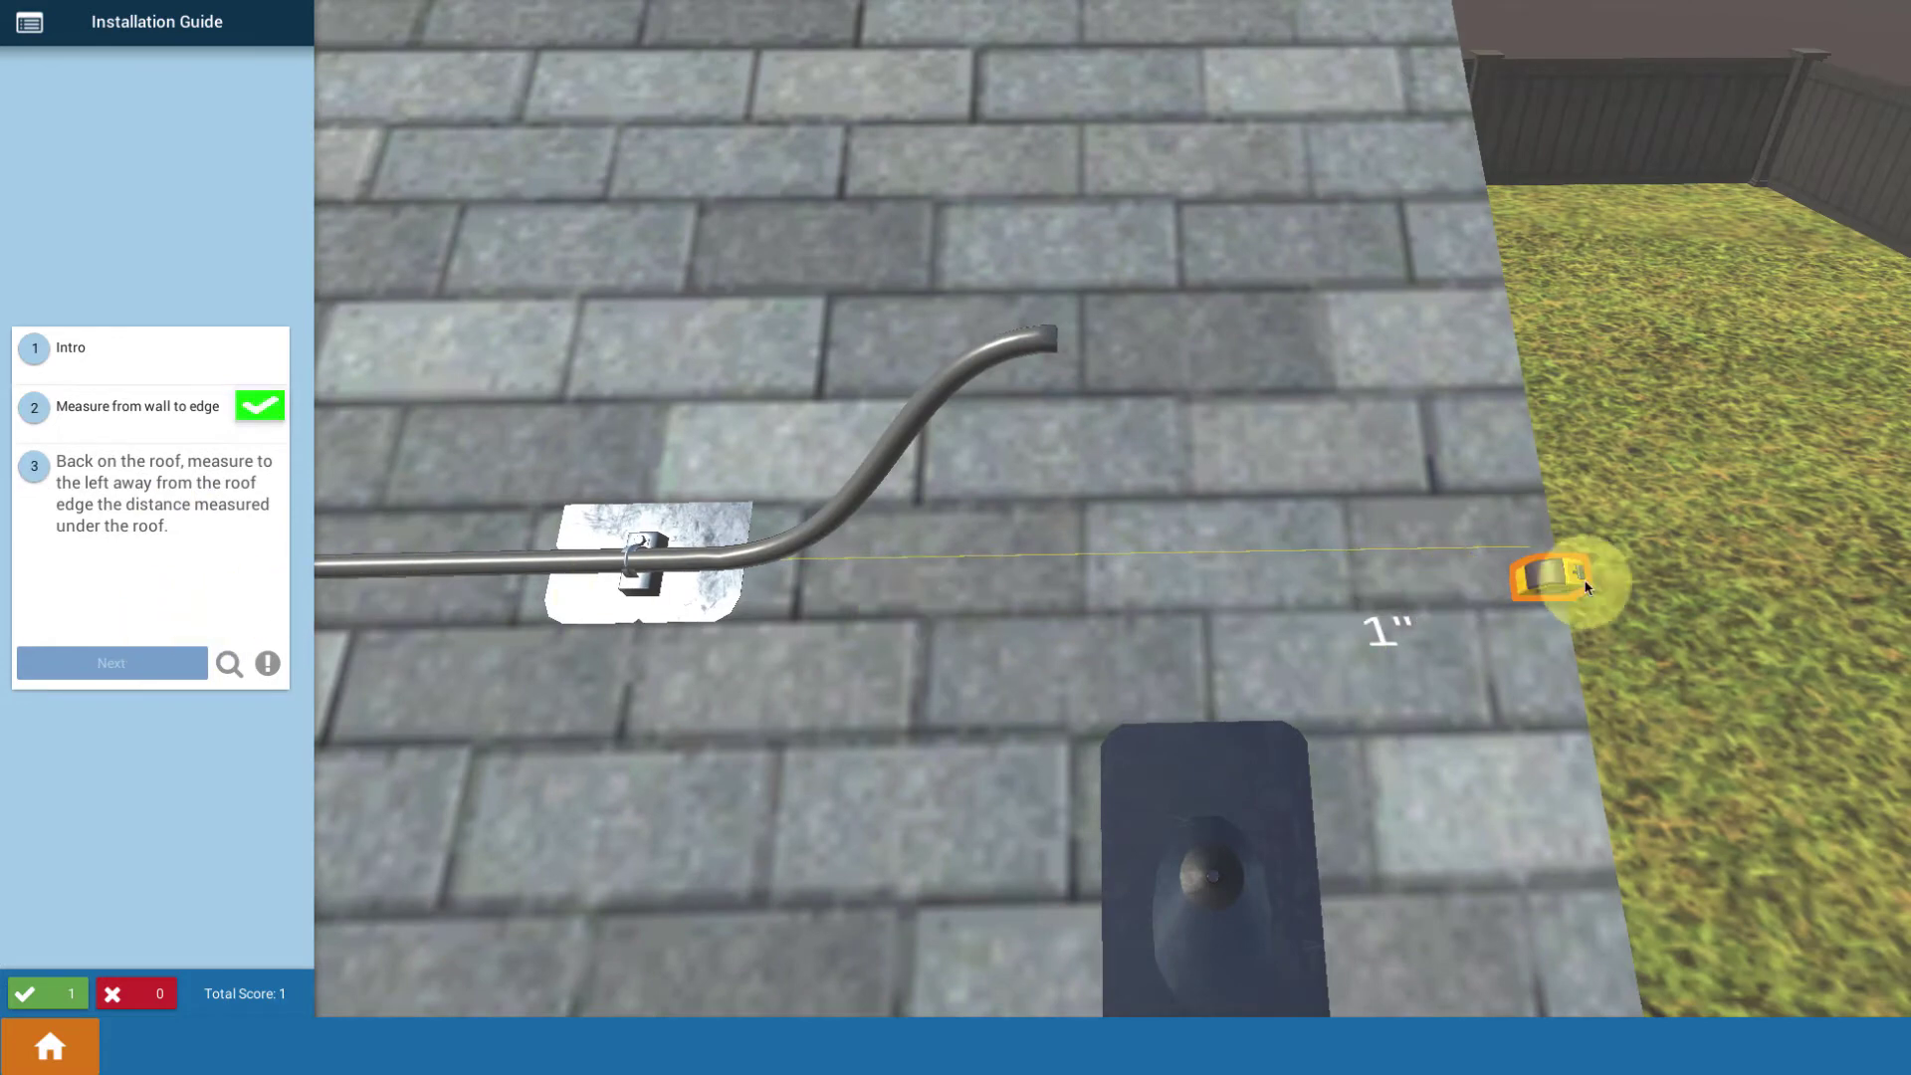
{"action": "left_click_drag", "start_coordinate": [1546, 576], "coordinate": [1119, 577]}
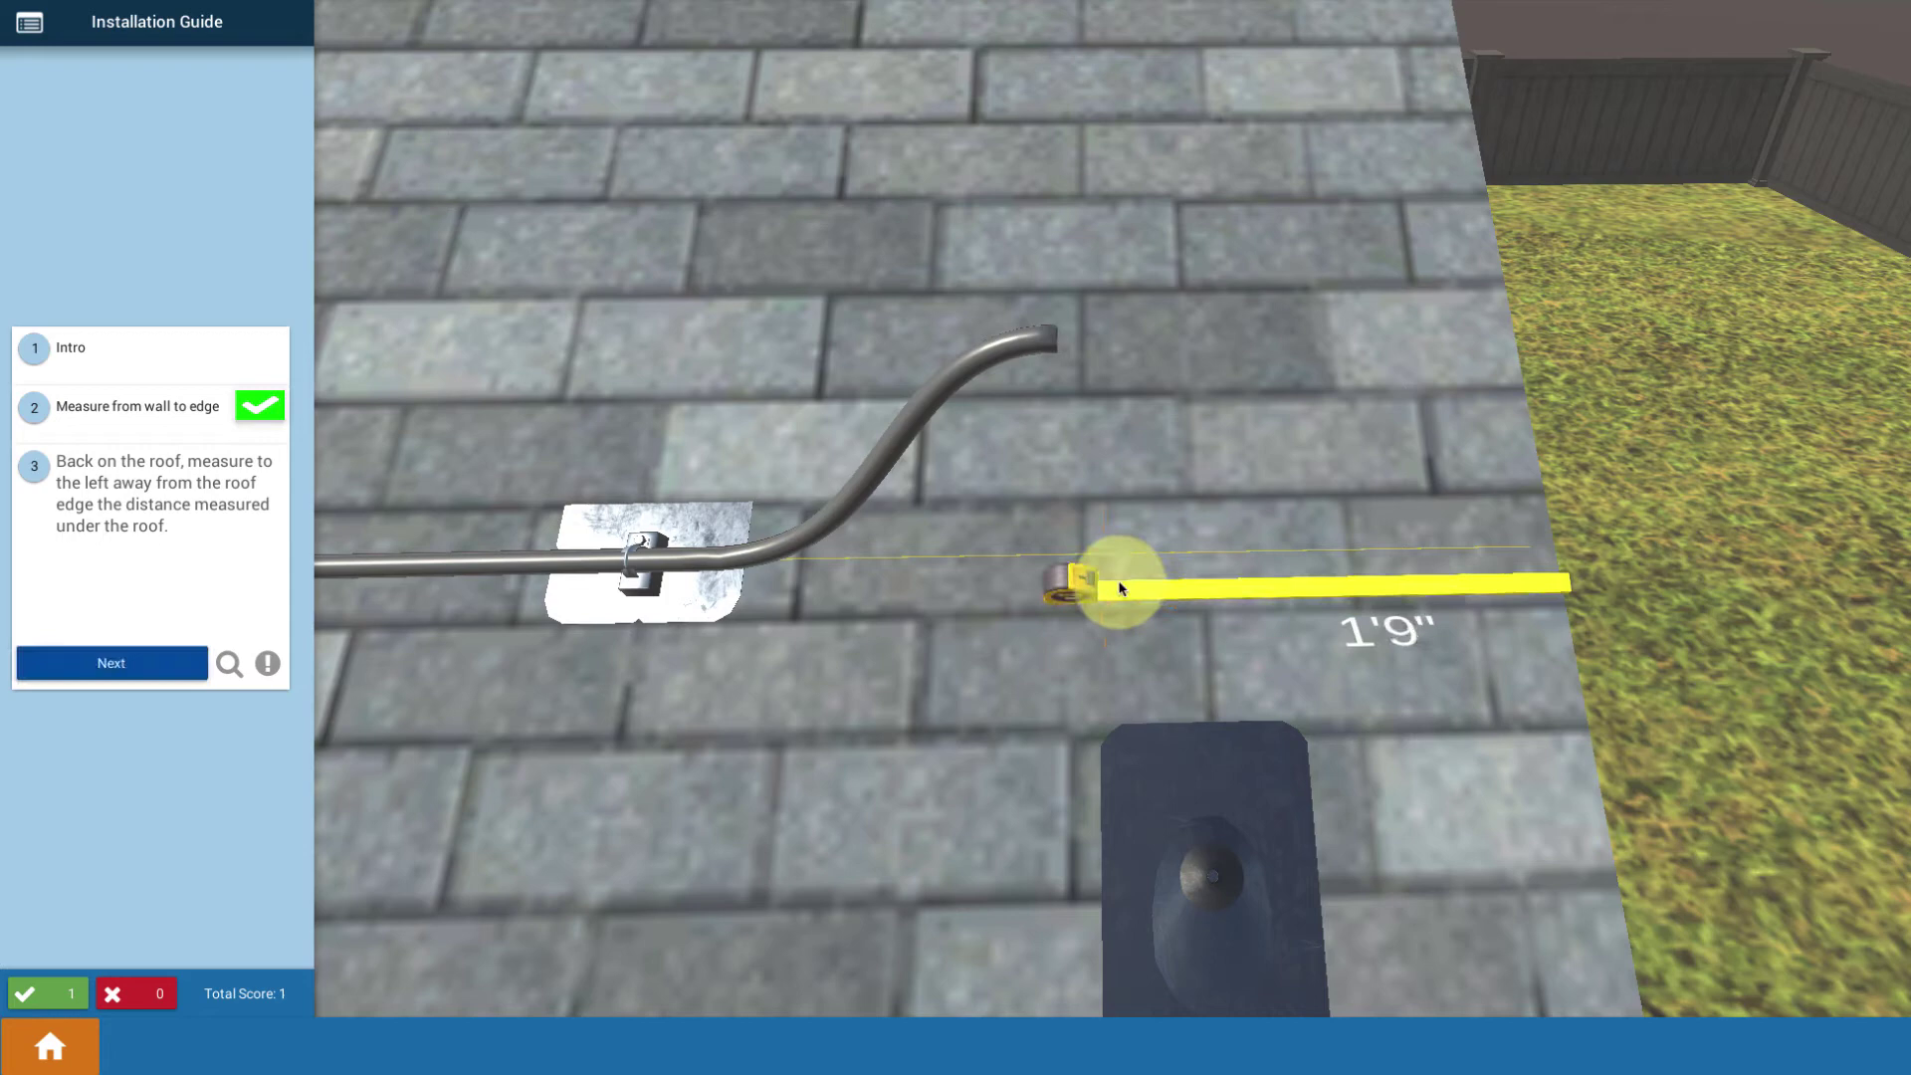
{"action": "left_click", "coordinate": [187, 666]}
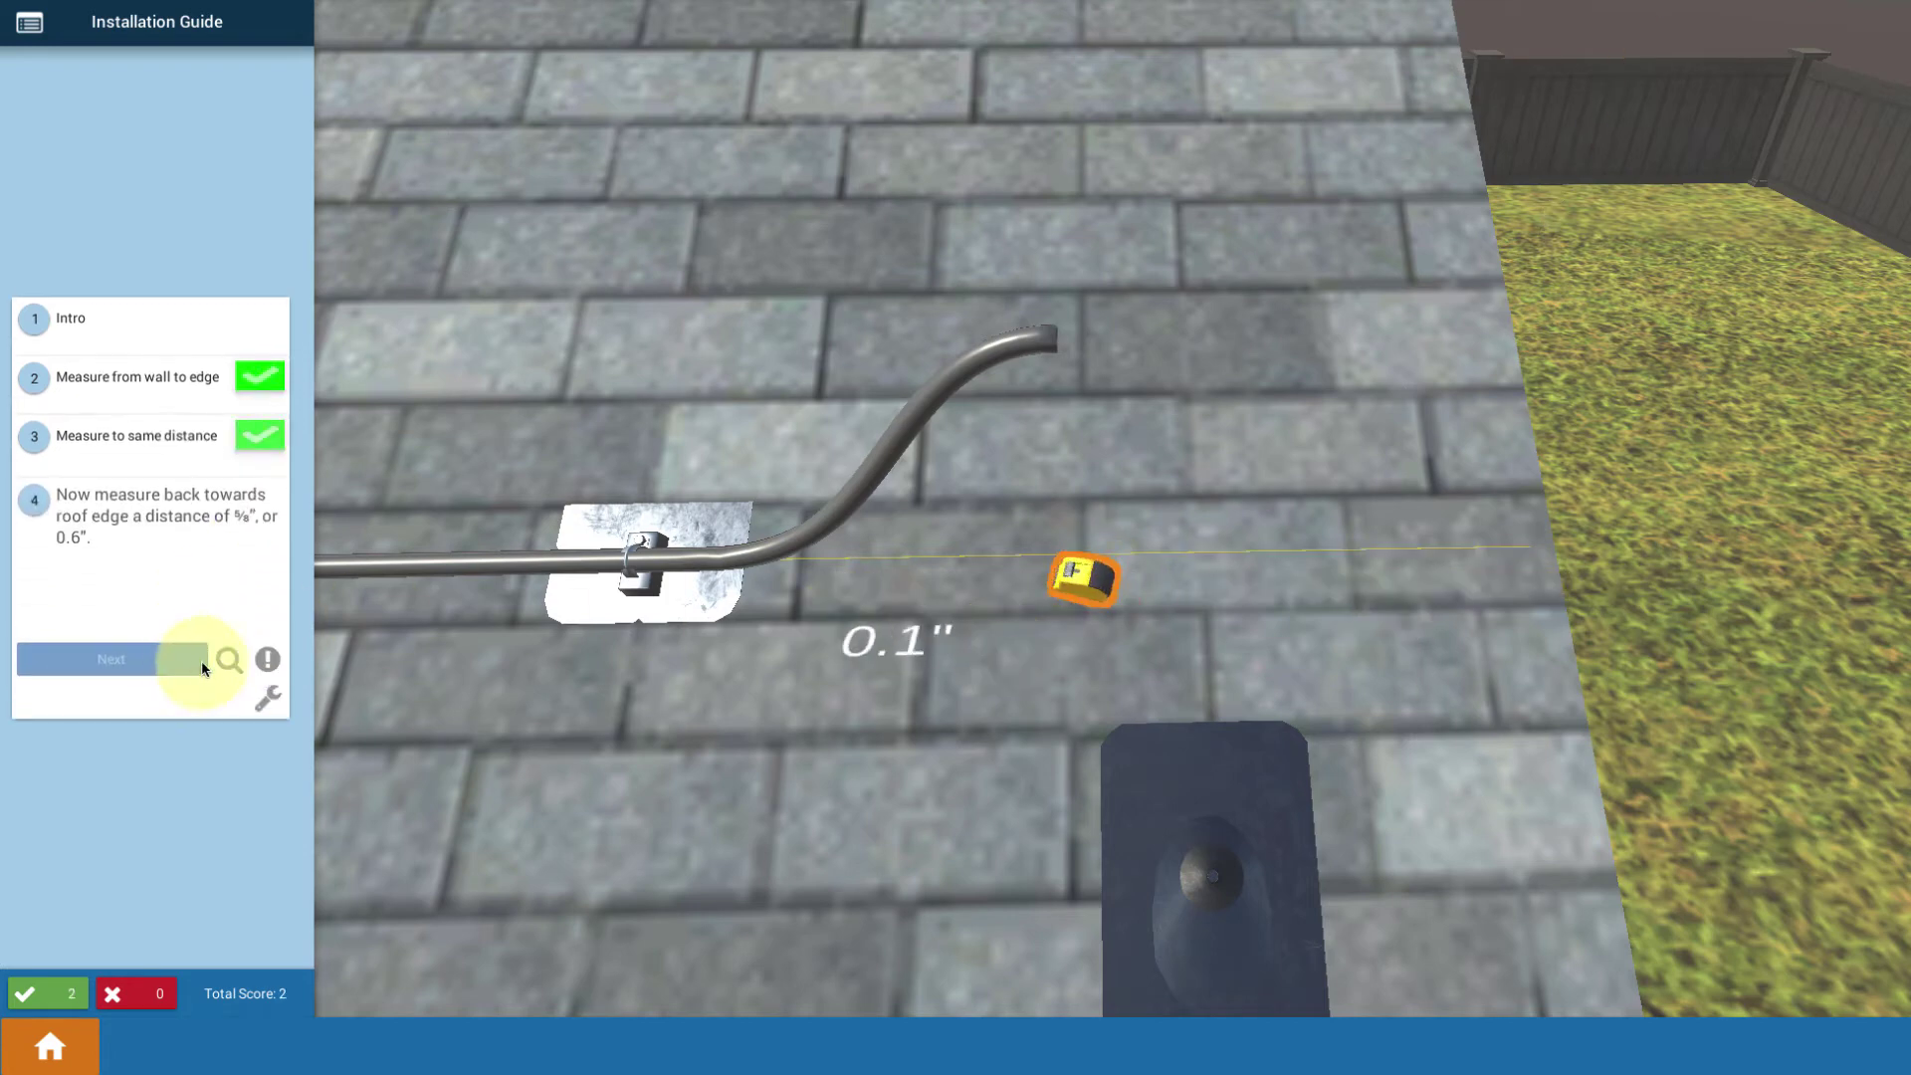
{"action": "left_click_drag", "start_coordinate": [1081, 573], "coordinate": [1210, 587]}
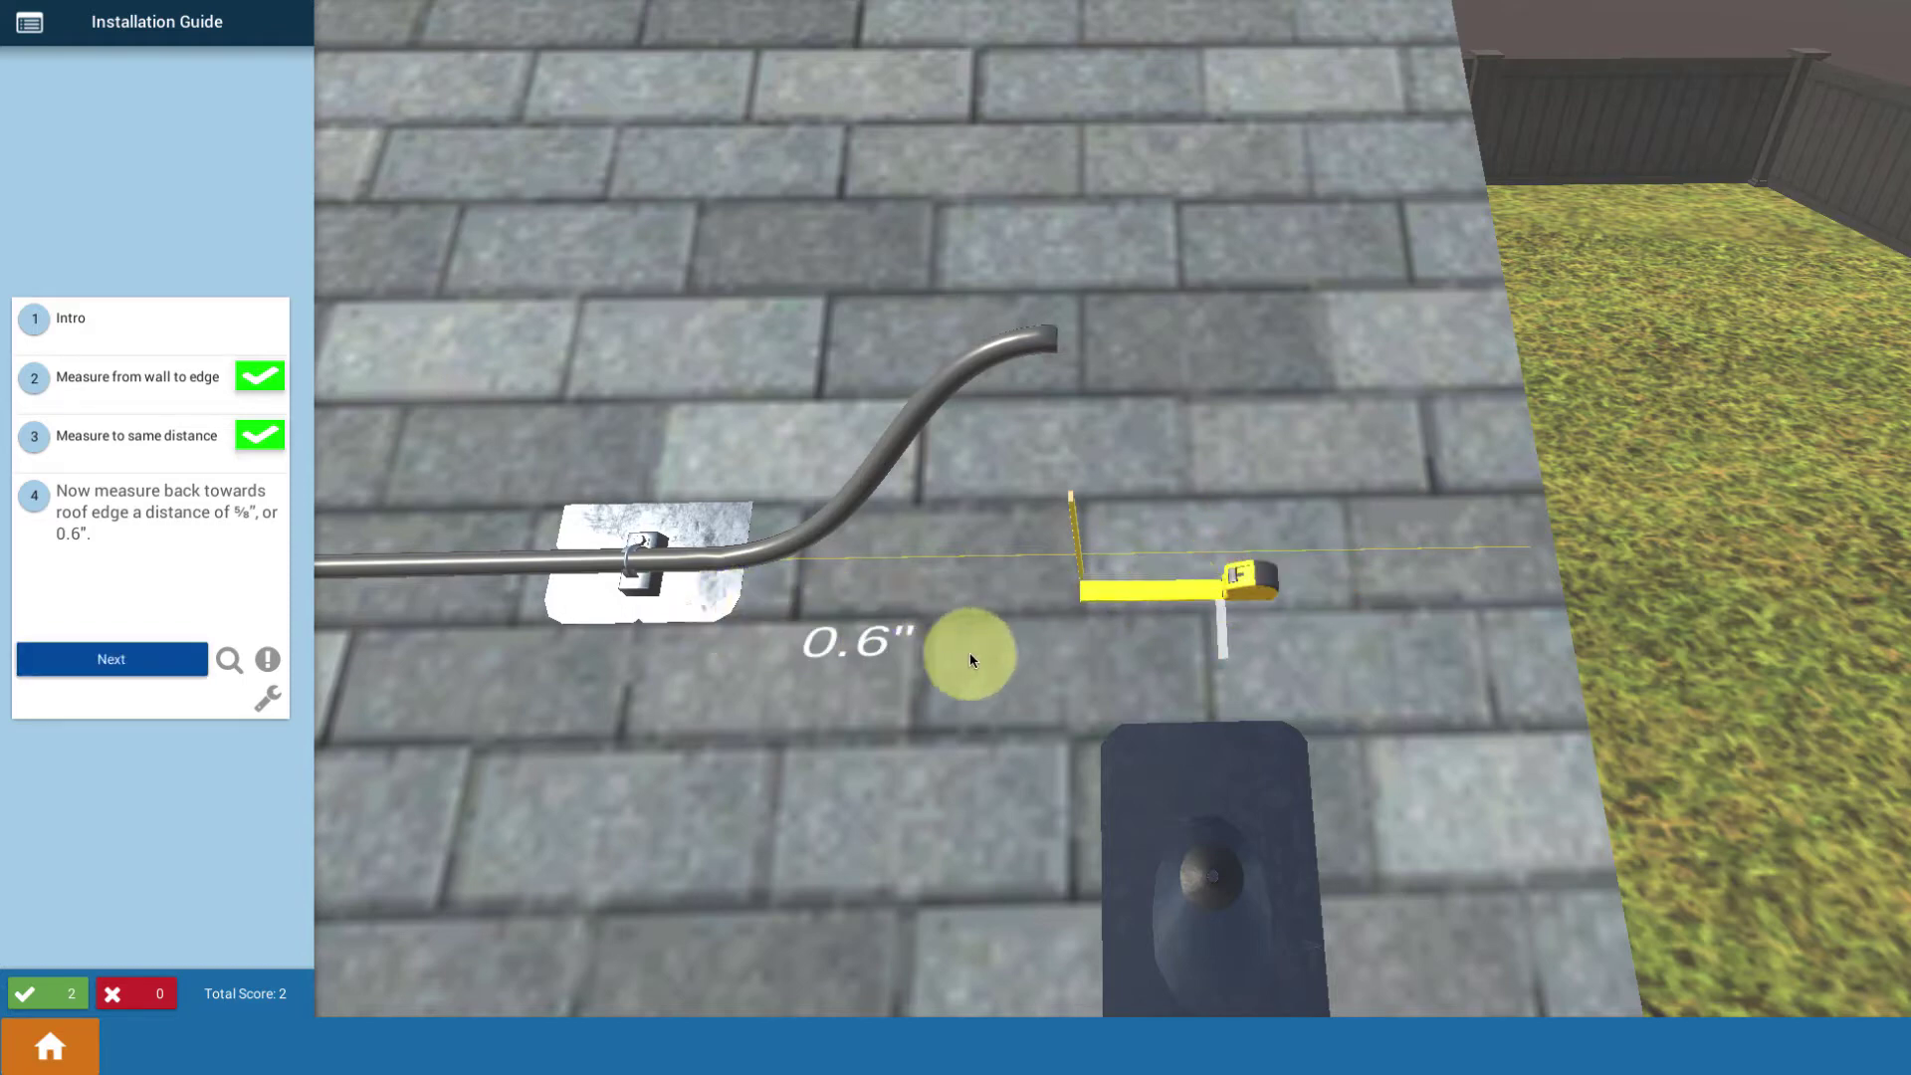
{"action": "left_click", "coordinate": [269, 660]}
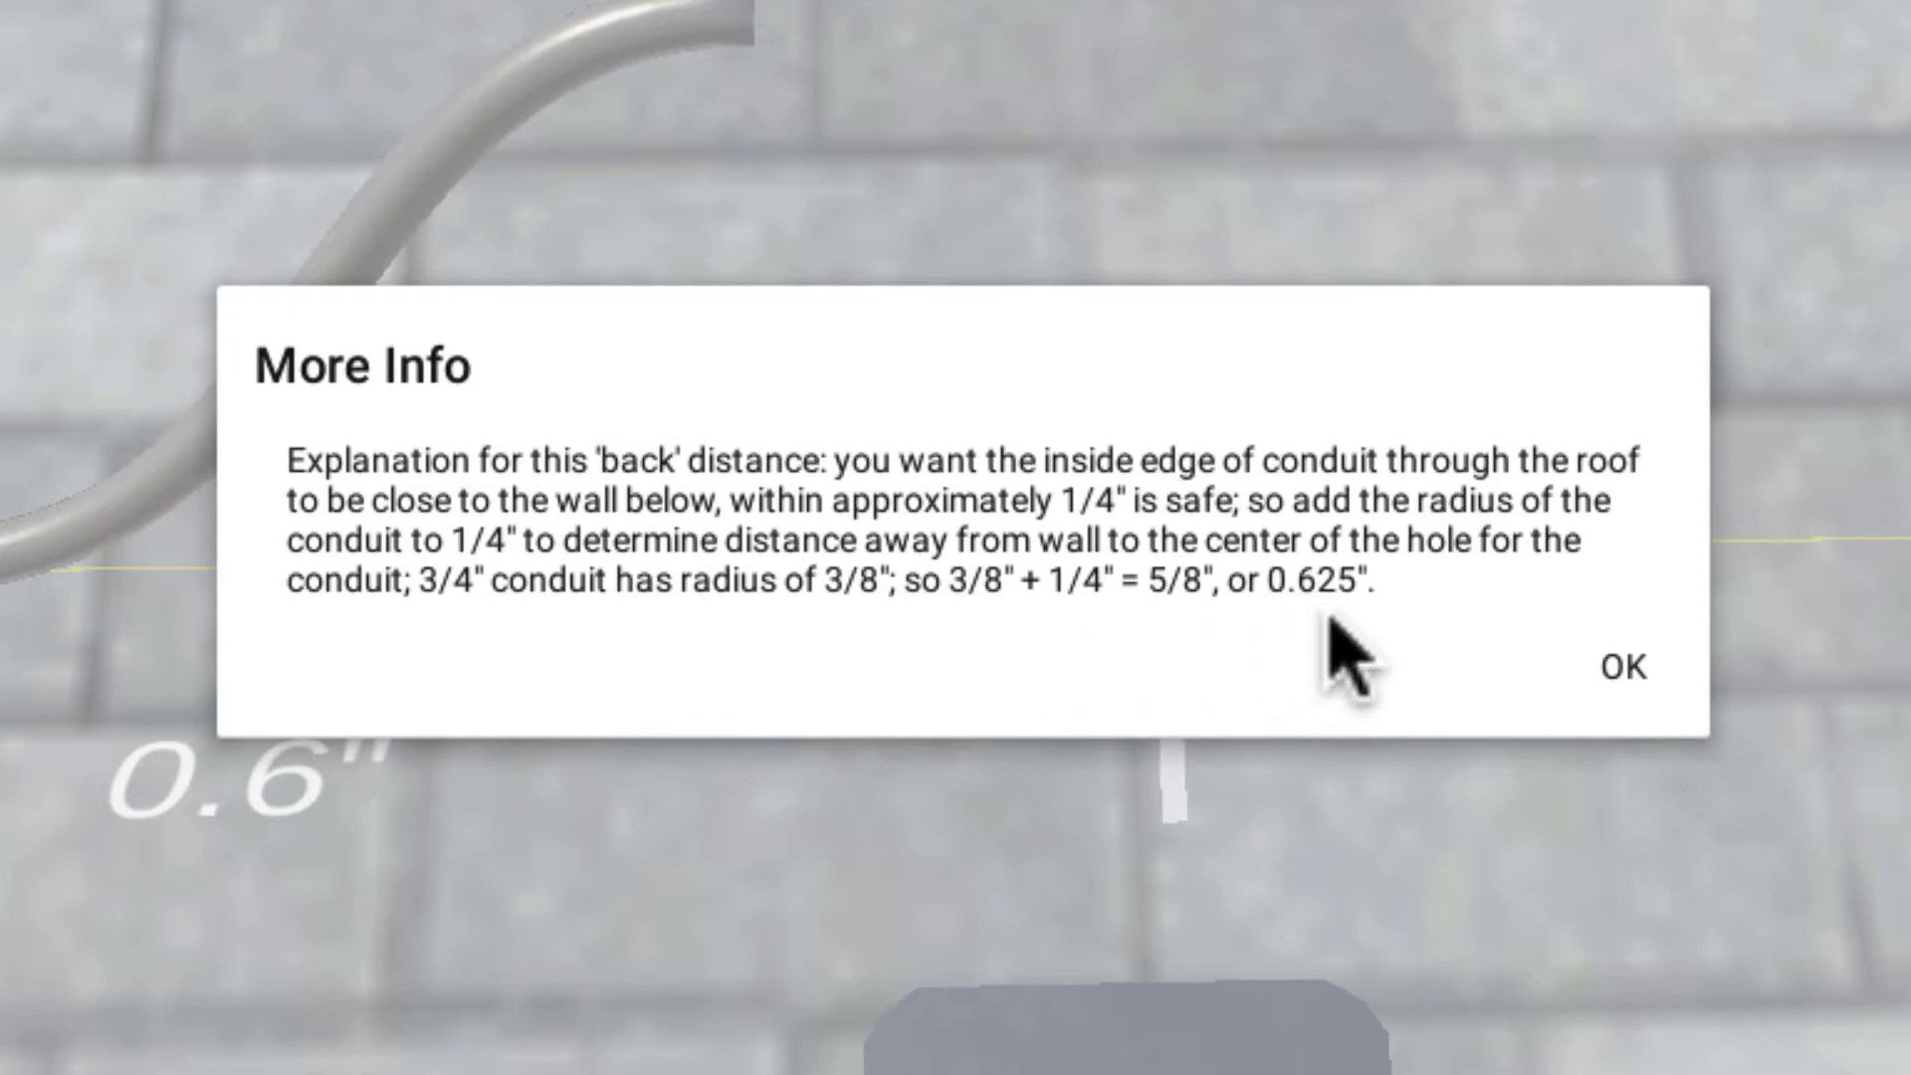
{"action": "left_click", "coordinate": [1623, 666]}
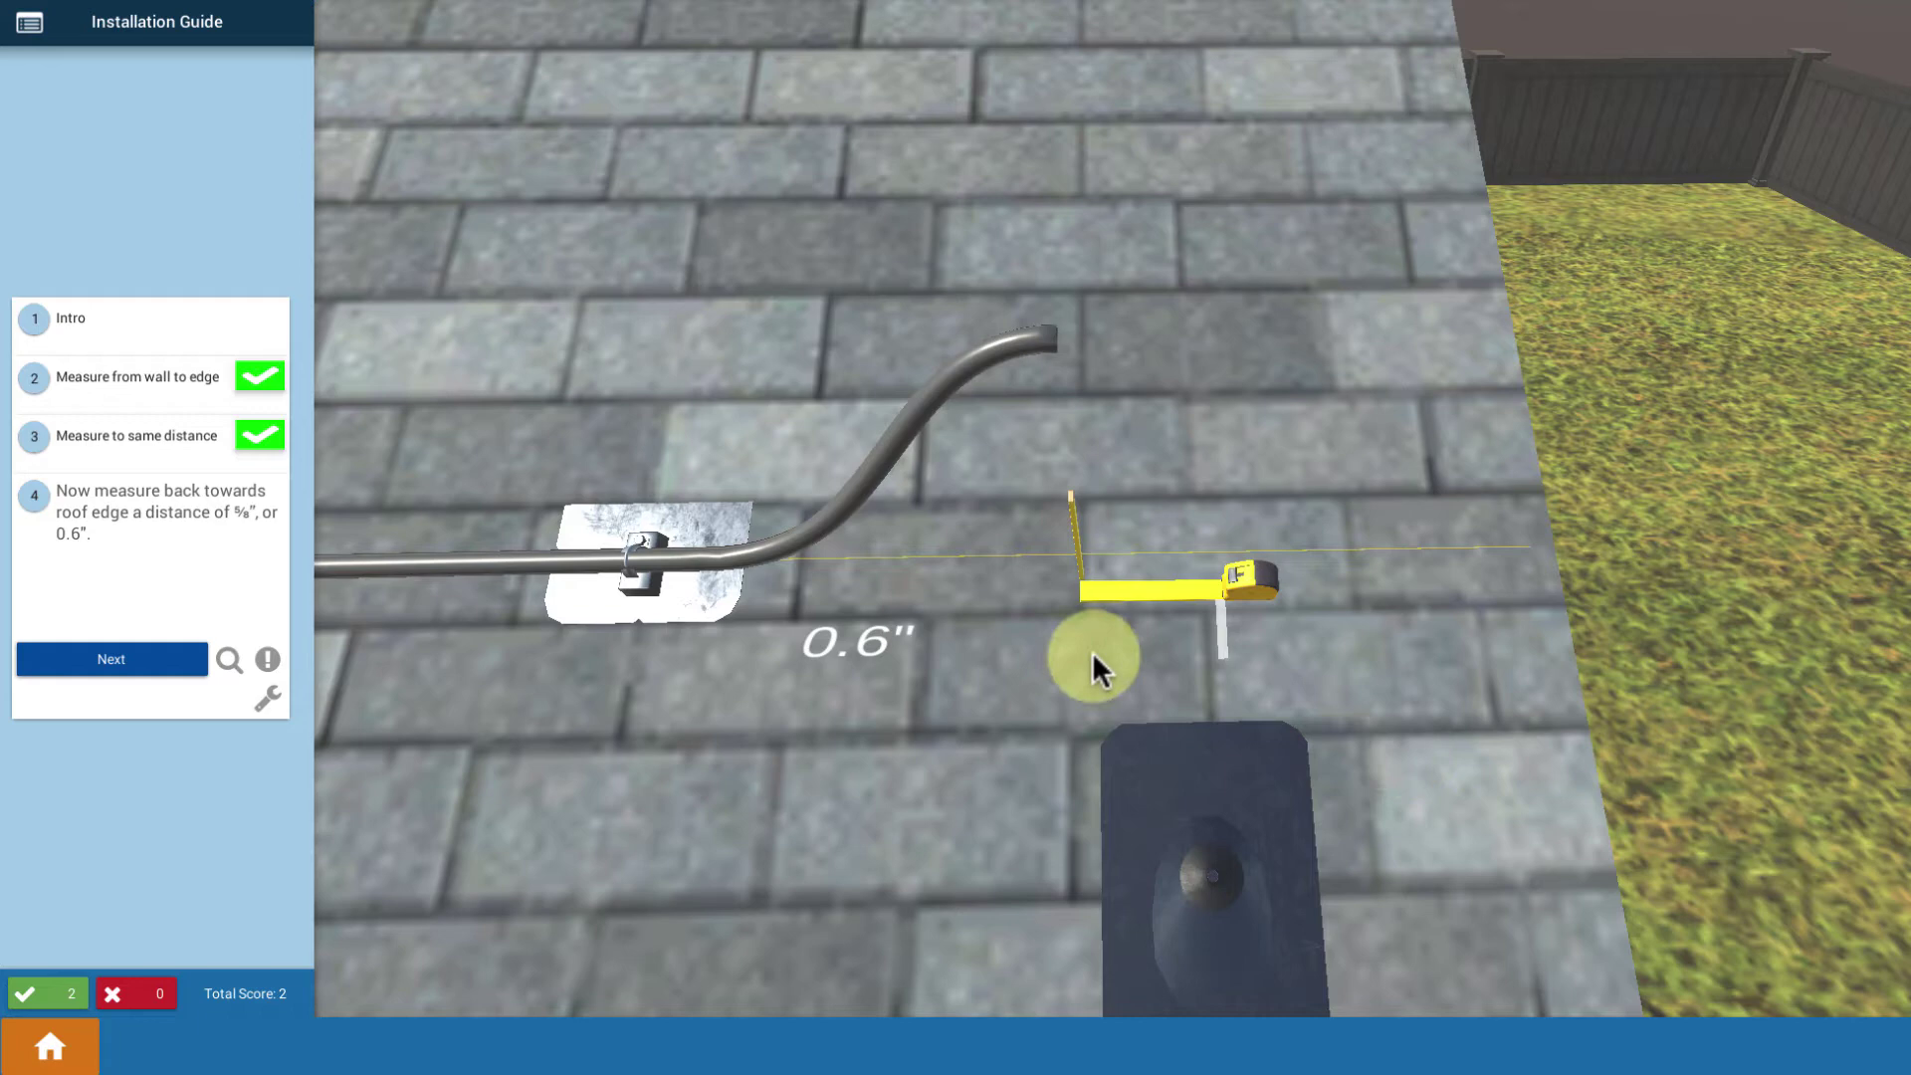
Drag the flashing up the roof so its hole sits on the vertical mark
{"action": "left_click", "coordinate": [159, 657]}
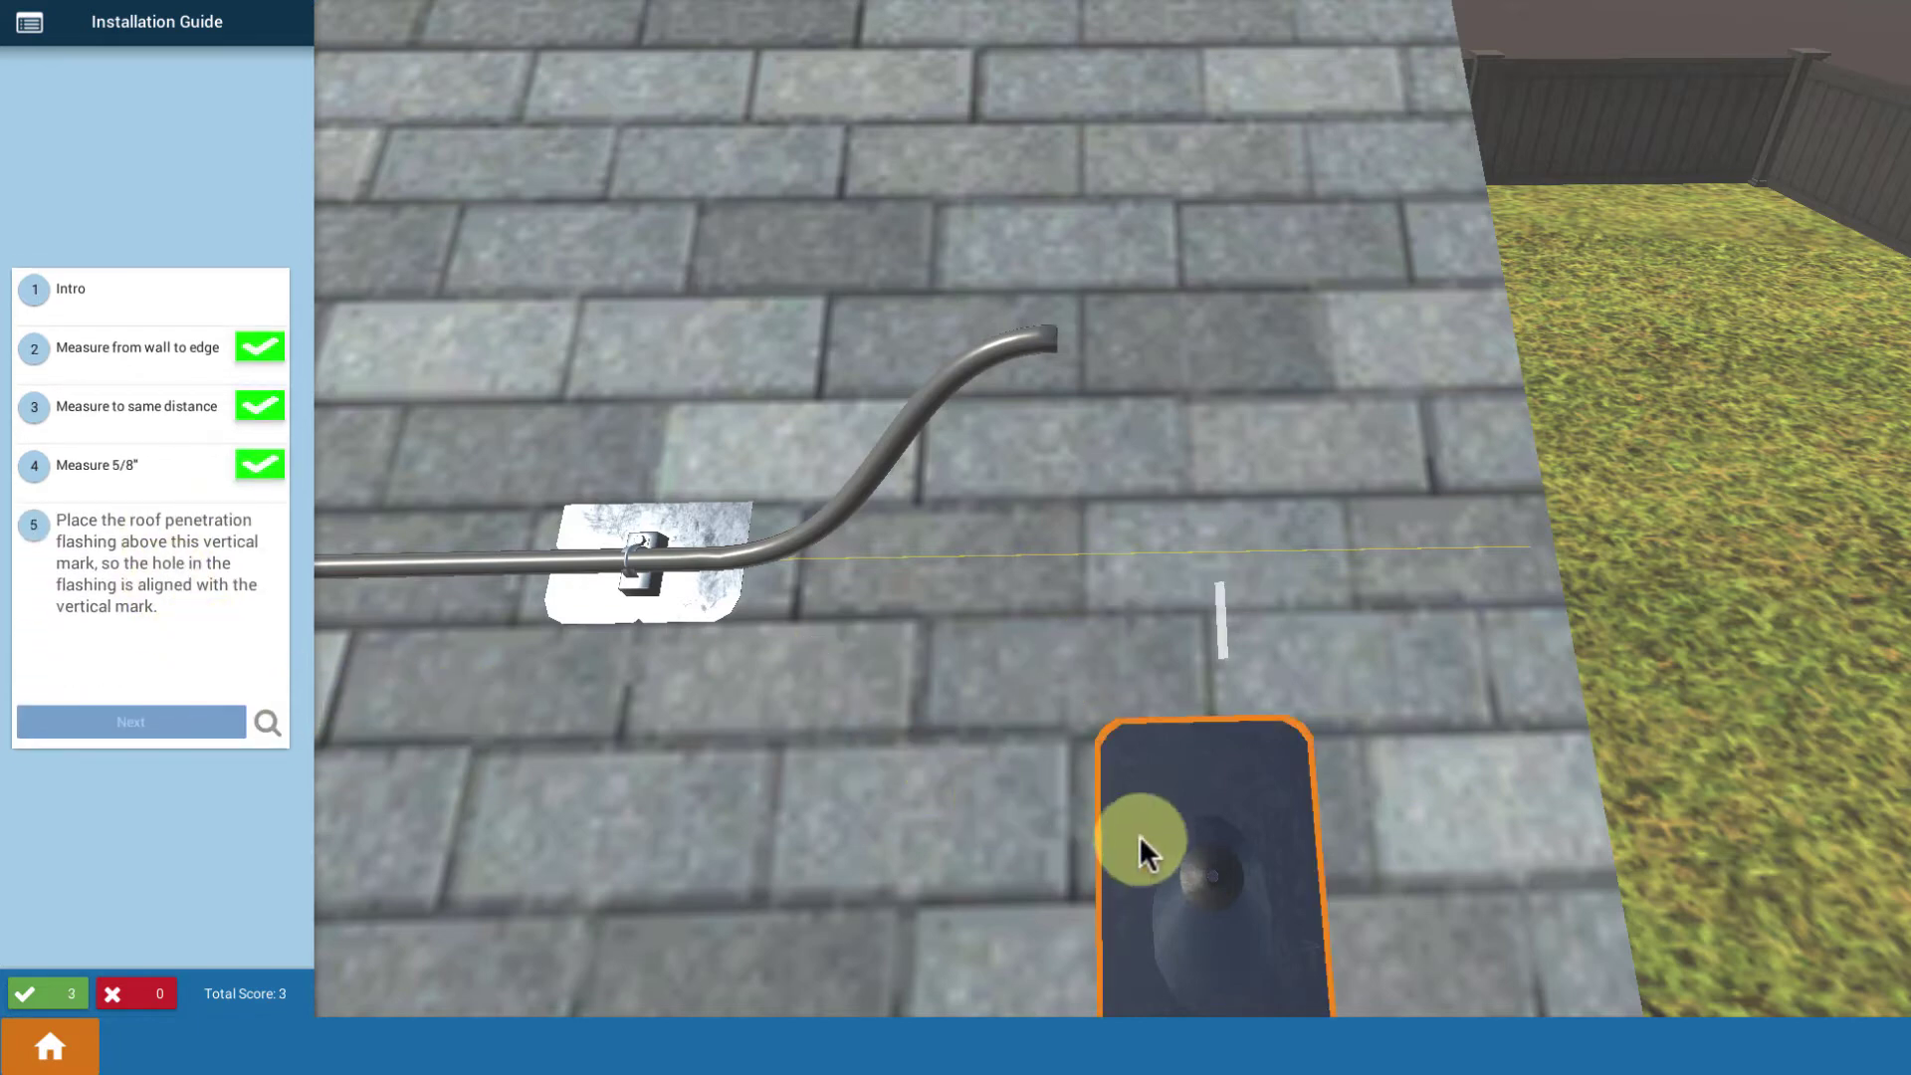
{"action": "mouse_move", "coordinate": [1146, 808]}
{"action": "left_mouse_down"}
{"action": "mouse_move", "coordinate": [996, 711]}
{"action": "mouse_move", "coordinate": [1388, 731]}
{"action": "mouse_move", "coordinate": [1037, 683]}
{"action": "mouse_move", "coordinate": [1375, 695]}
{"action": "mouse_move", "coordinate": [1011, 651]}
{"action": "mouse_move", "coordinate": [1298, 666]}
{"action": "mouse_move", "coordinate": [1186, 619]}
{"action": "mouse_move", "coordinate": [1224, 593]}
{"action": "mouse_move", "coordinate": [1212, 533]}
{"action": "left_mouse_up"}
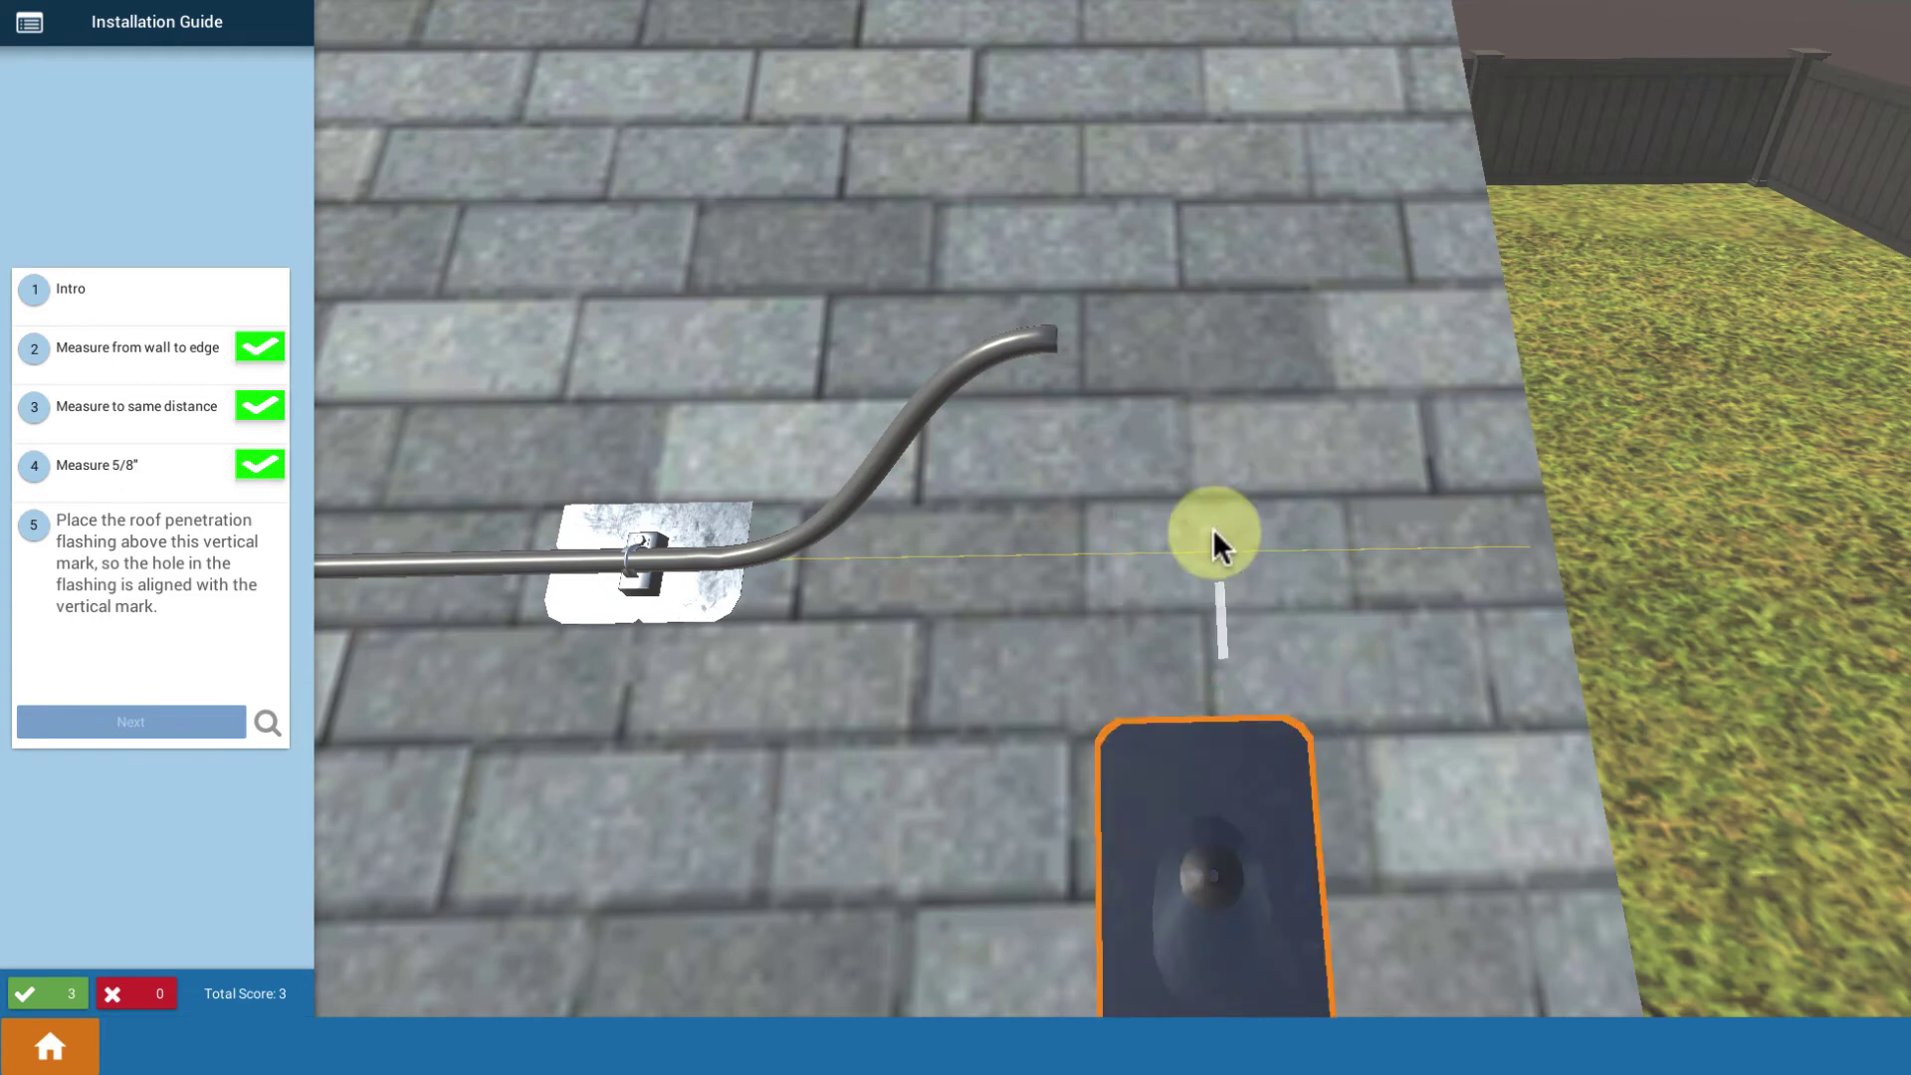
{"action": "left_click_drag", "start_coordinate": [1234, 841], "coordinate": [1208, 537]}
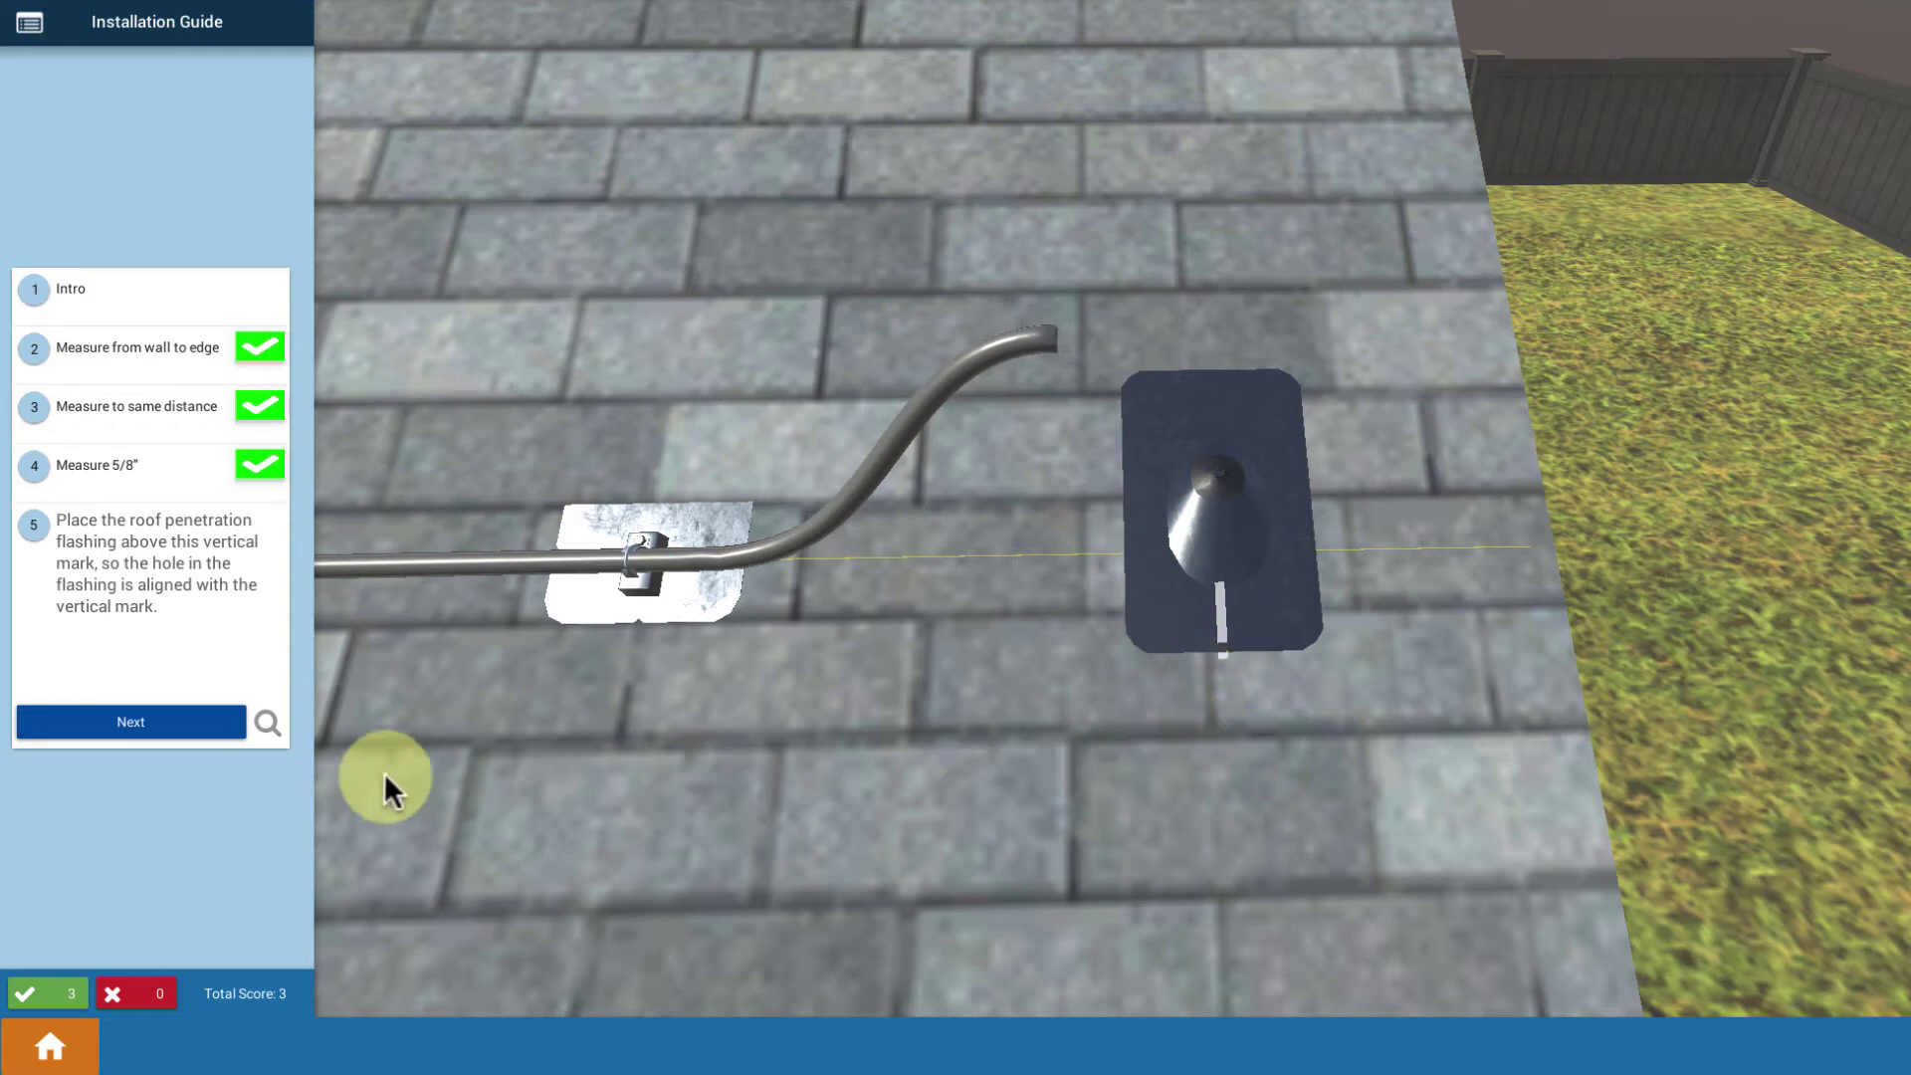
{"action": "left_click", "coordinate": [171, 714]}
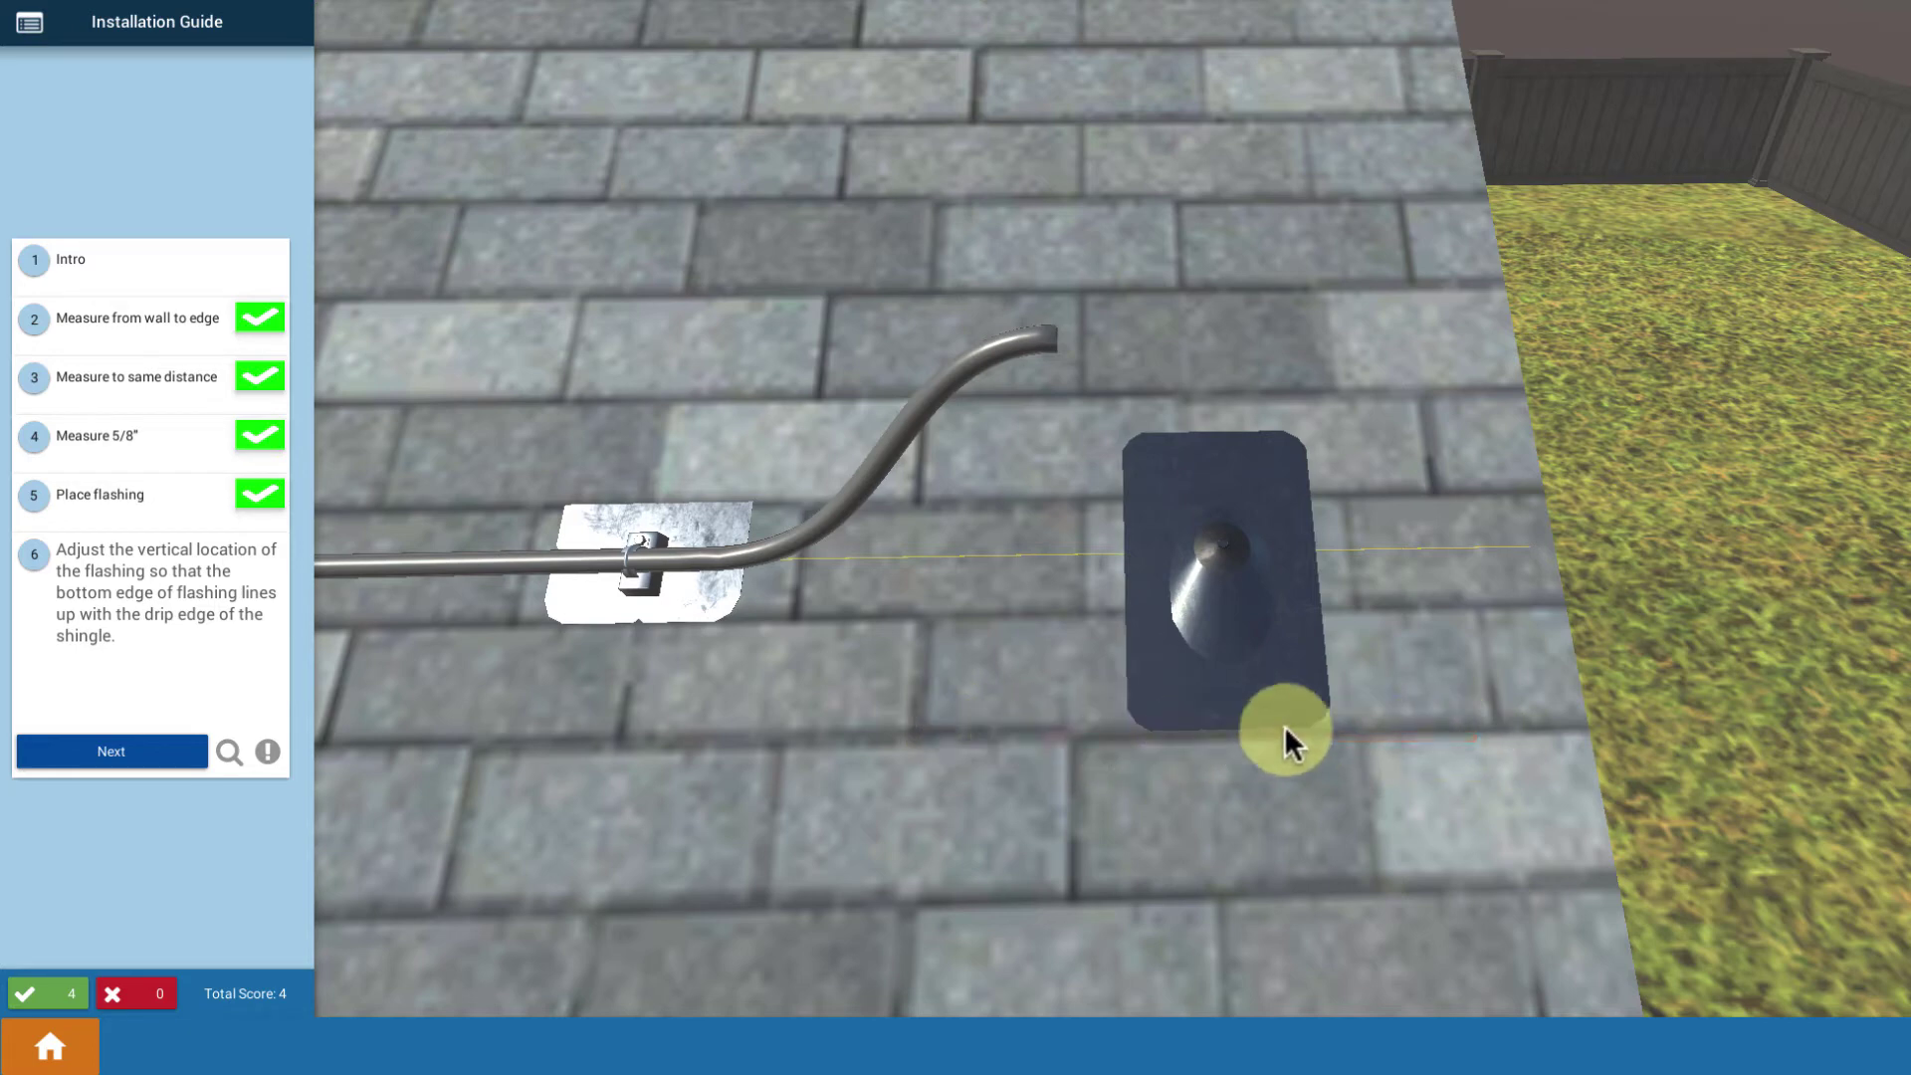
Confirm the flashing's bottom edge is aligned with the shingle drip edge
{"action": "left_click", "coordinate": [123, 745]}
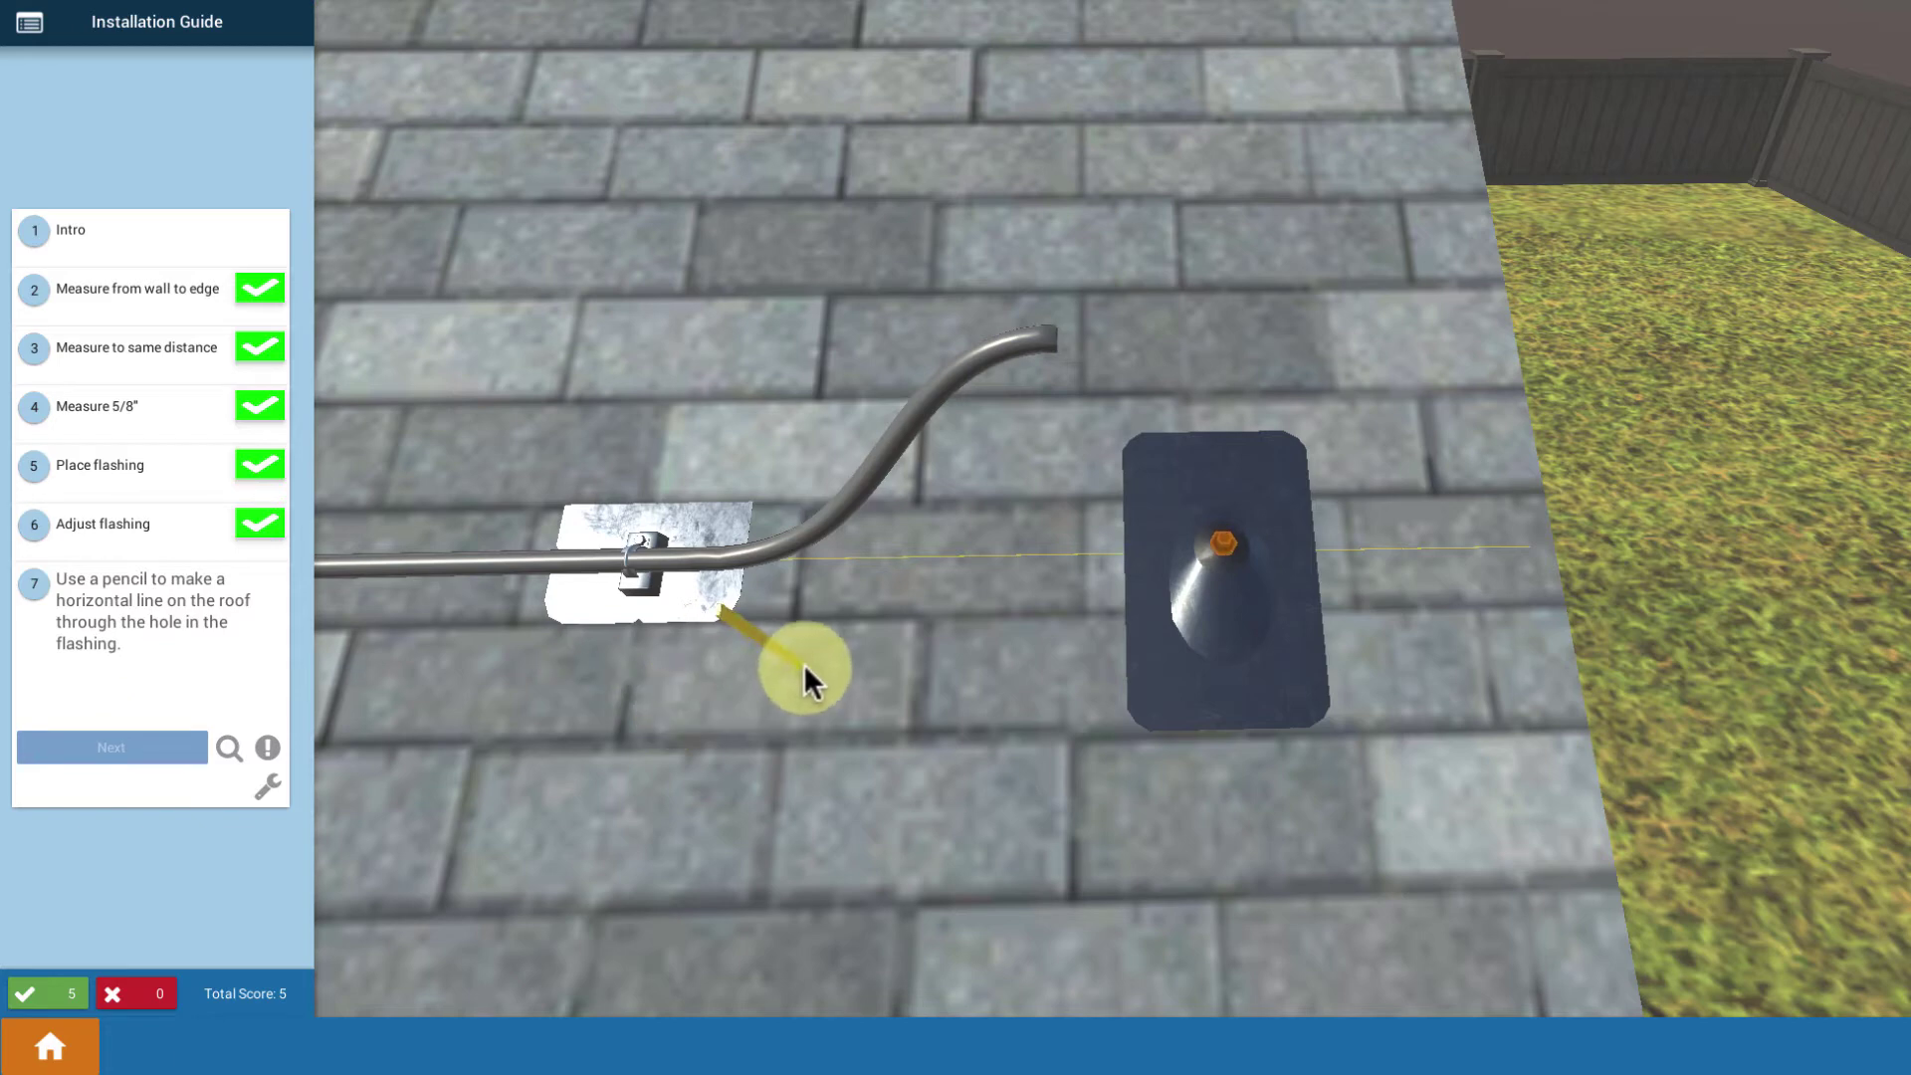
Pencil a horizontal line through the flashing hole, lift off the flashing, and extend the vertical line to it
{"action": "left_click", "coordinate": [1224, 542]}
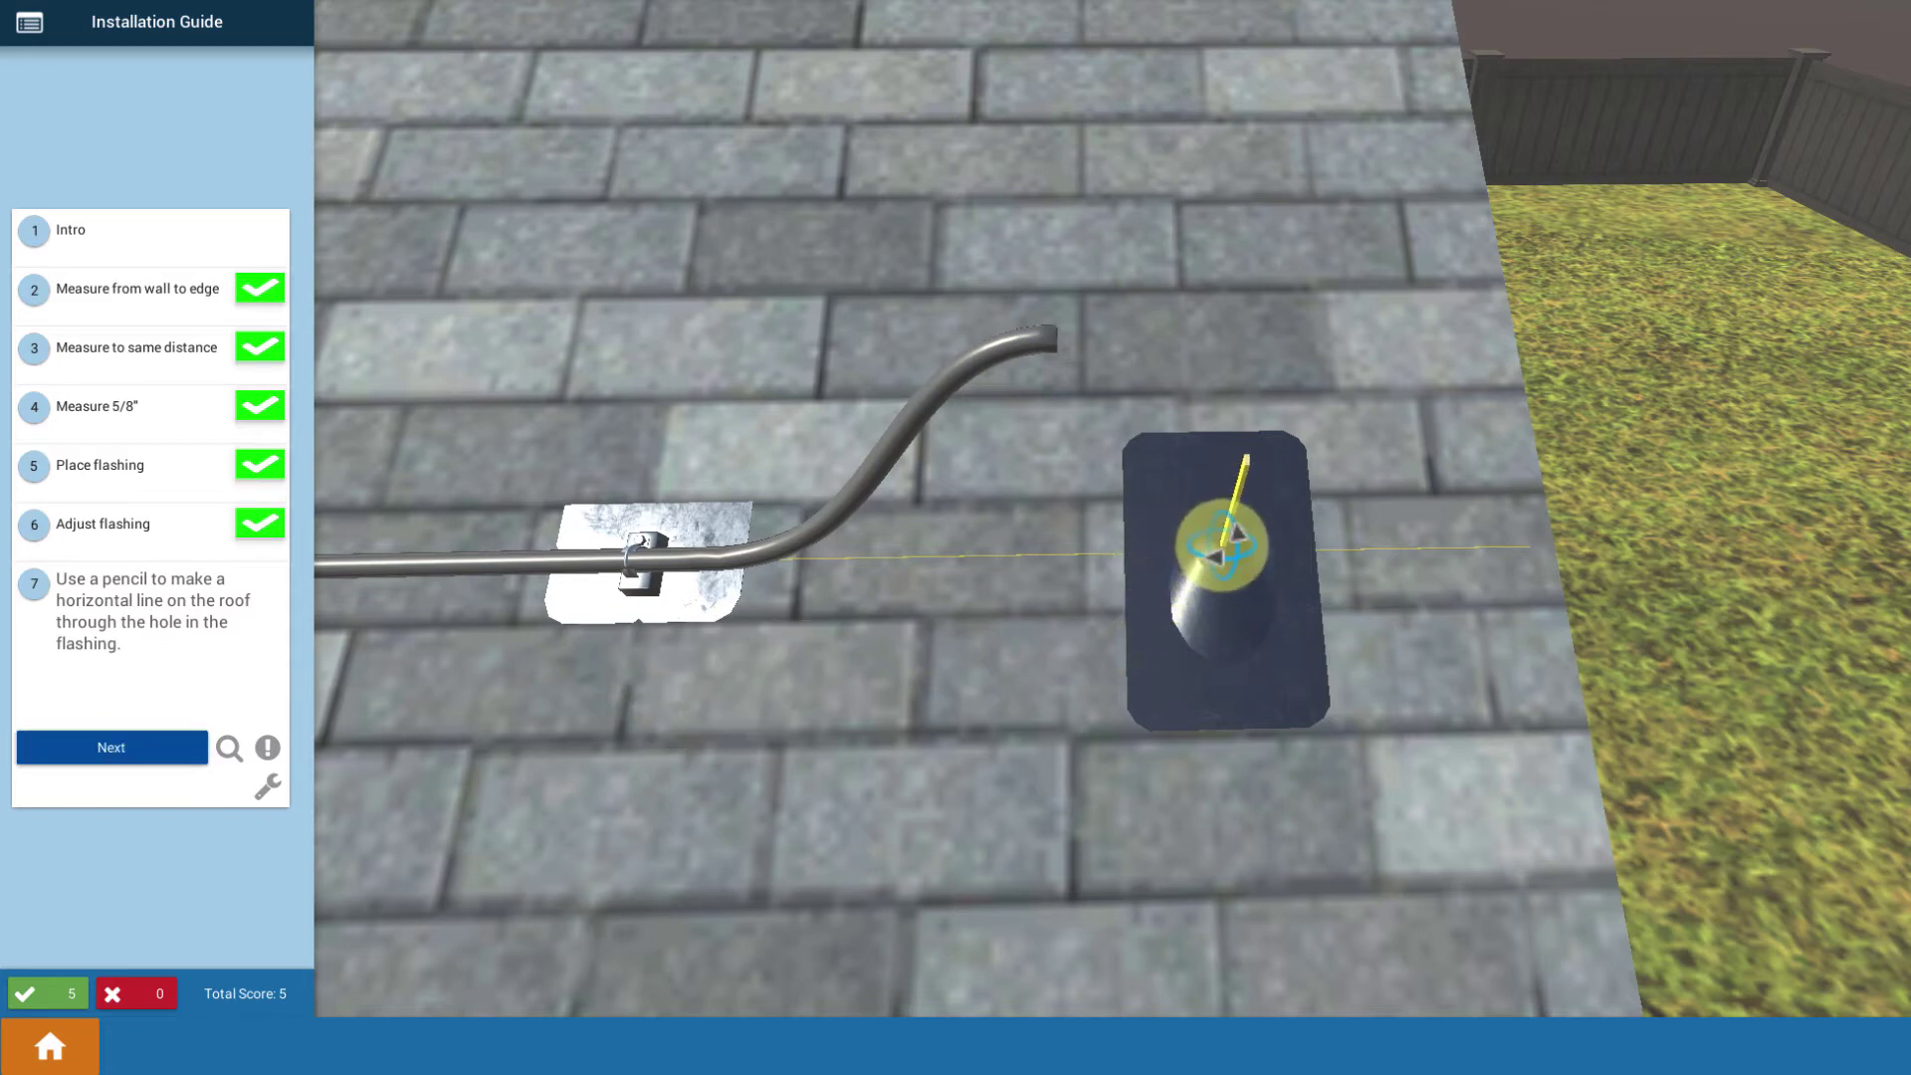
{"action": "left_click", "coordinate": [108, 744]}
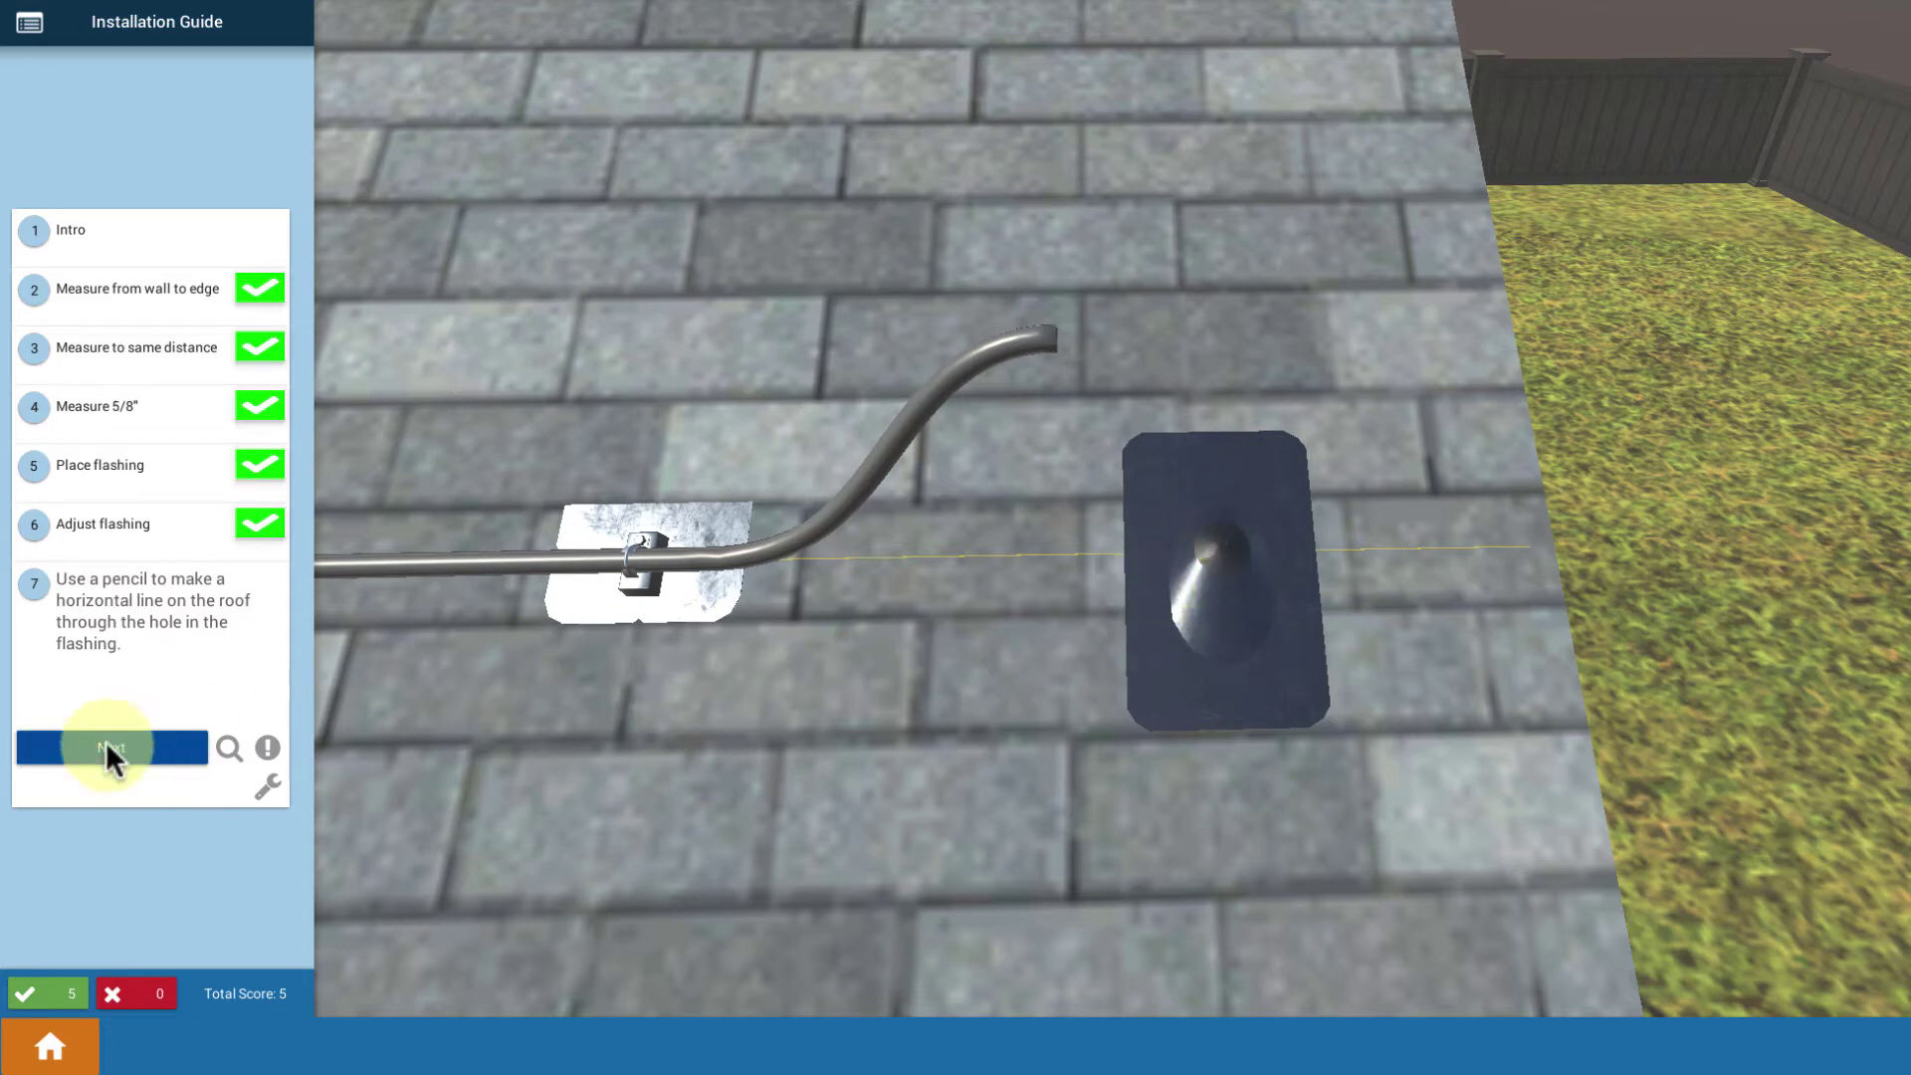
{"action": "left_click", "coordinate": [1186, 705]}
{"action": "left_click", "coordinate": [185, 808]}
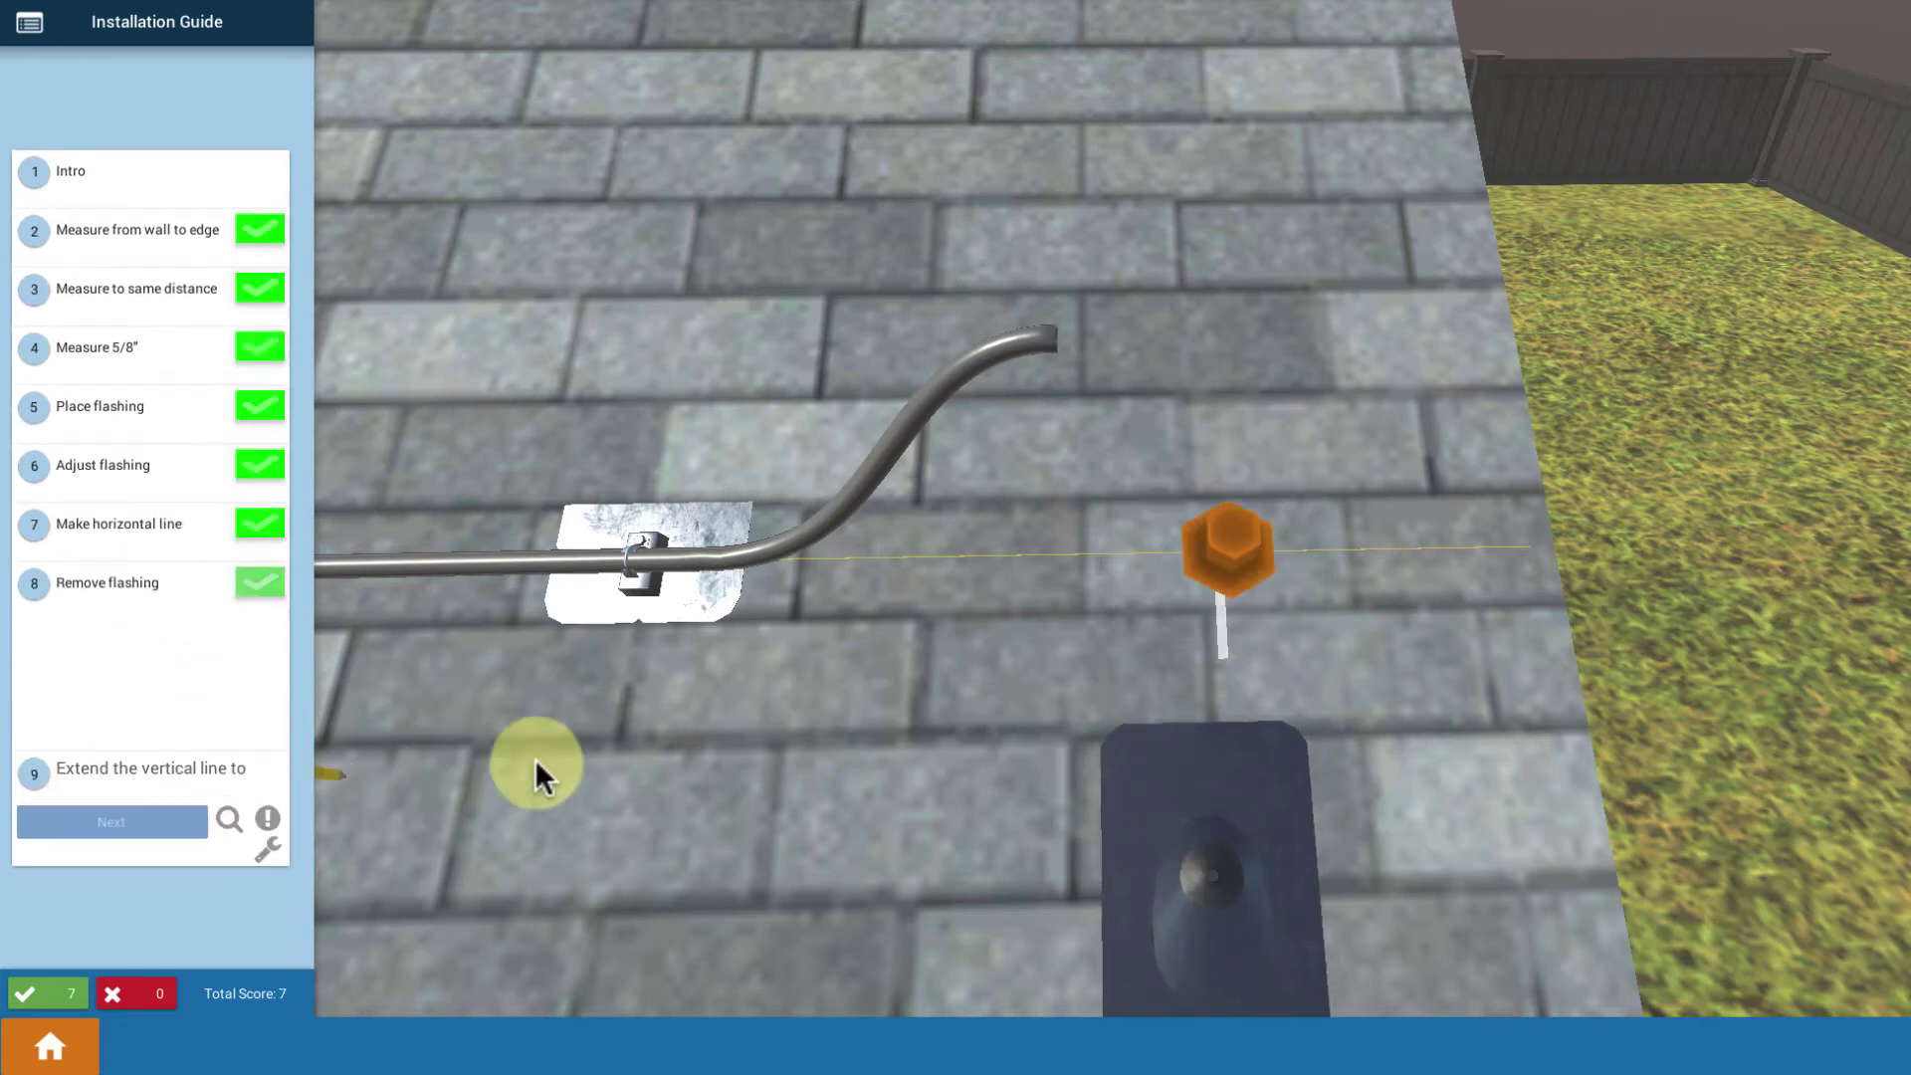
{"action": "left_click", "coordinate": [1222, 607]}
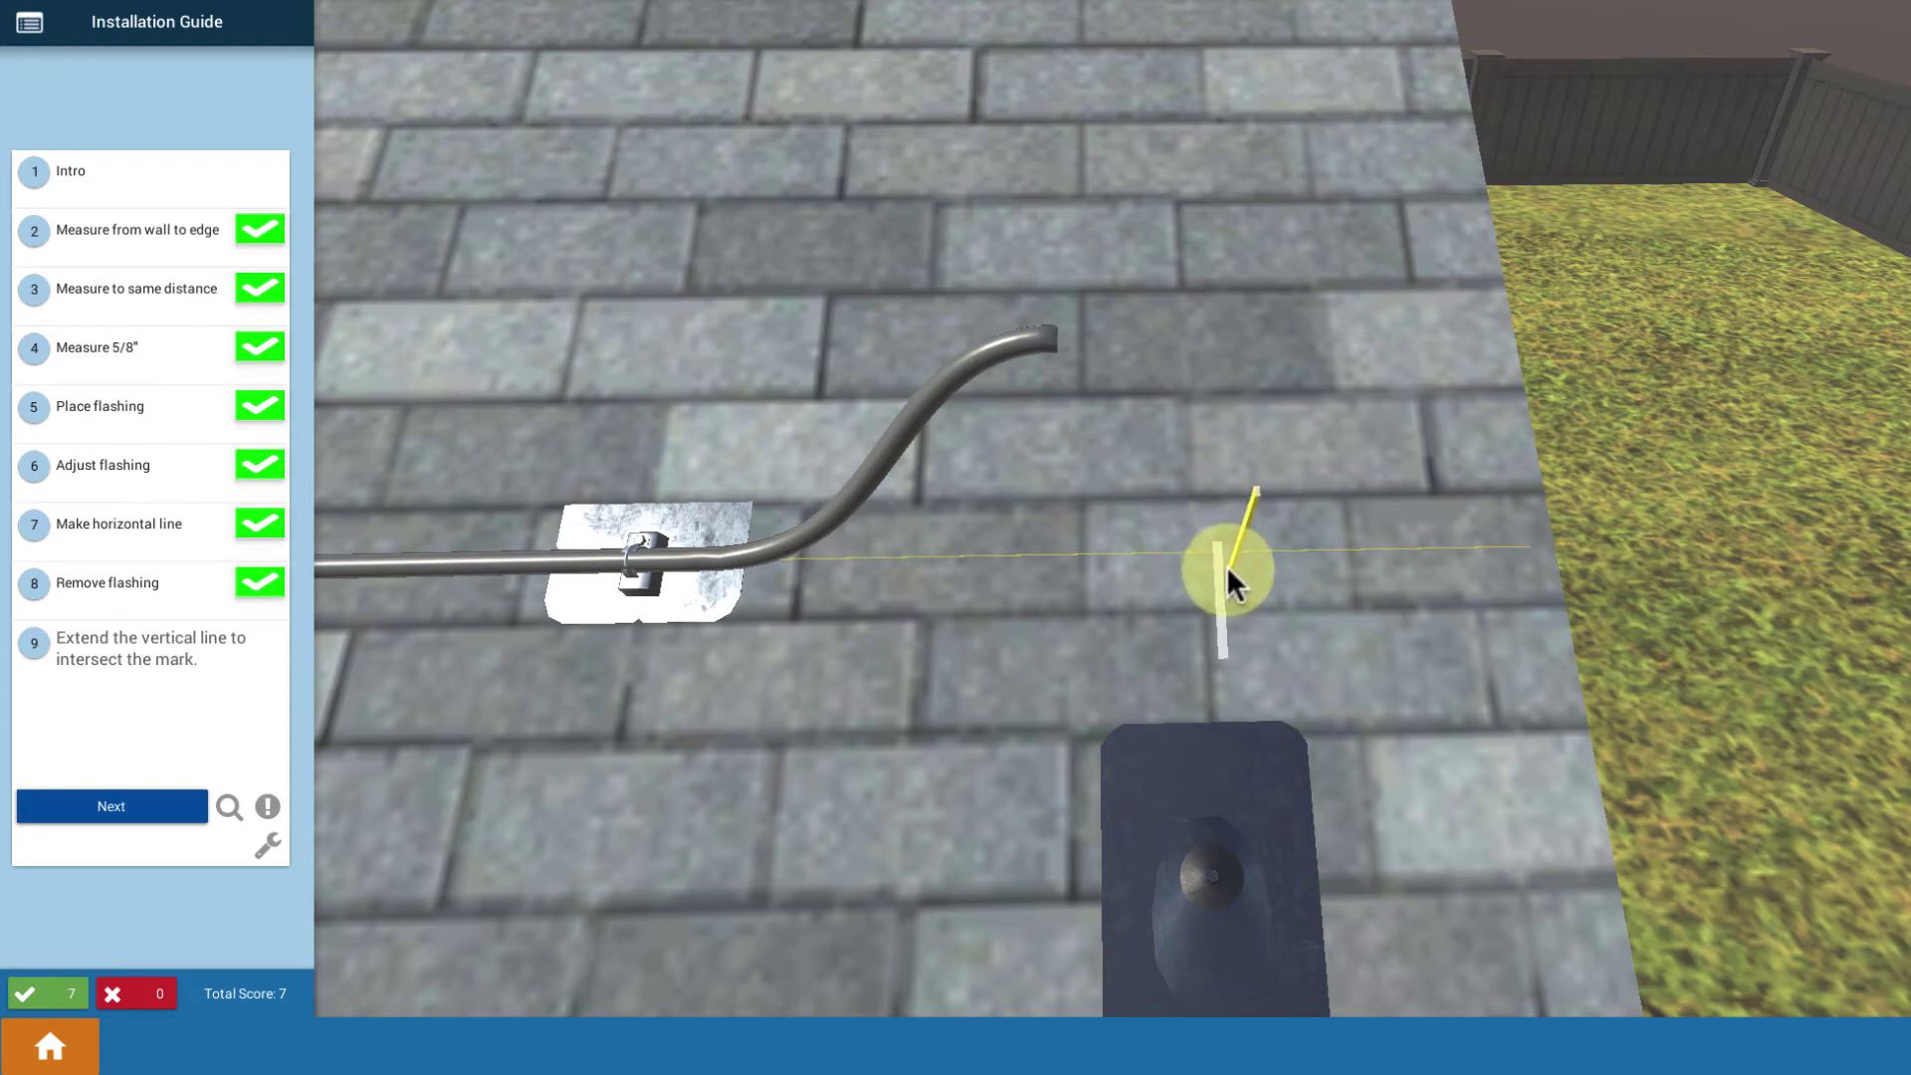
{"action": "left_click", "coordinate": [187, 805]}
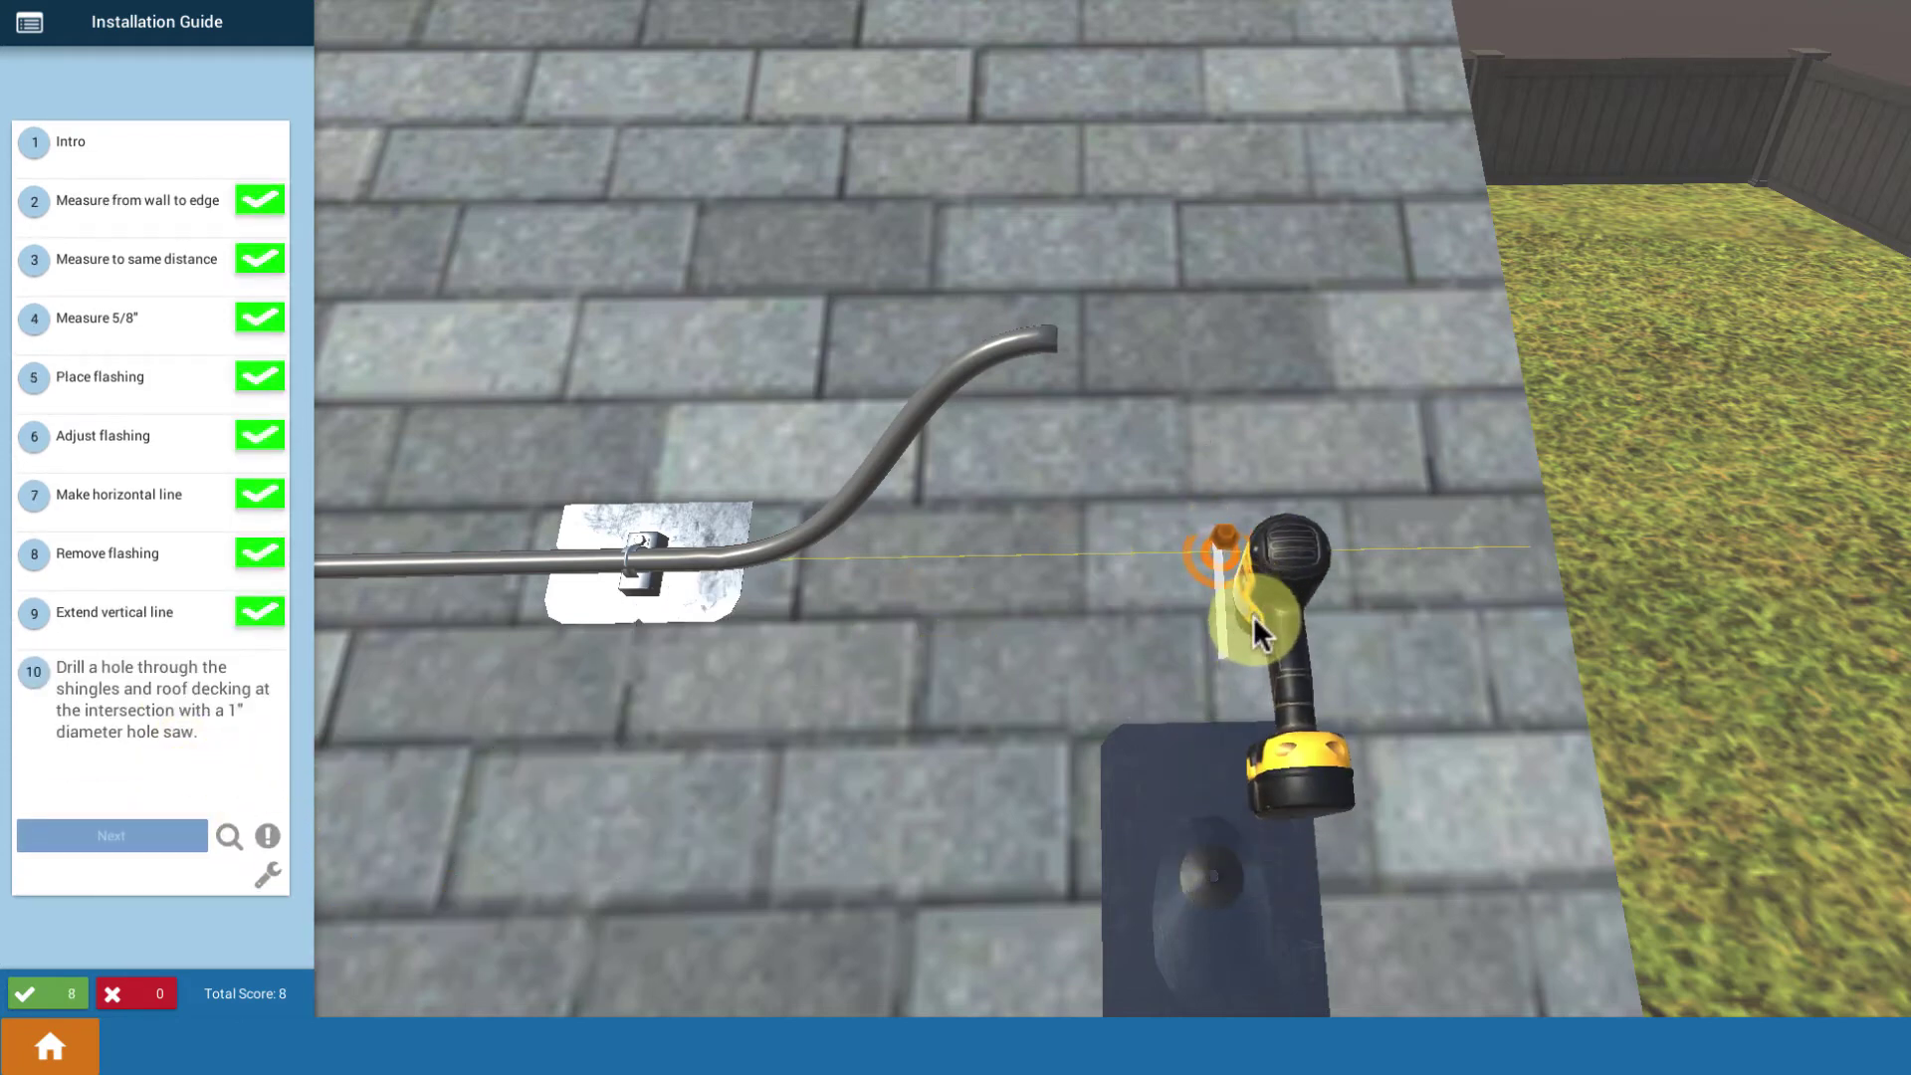
Drill a 1" hole at the intersection of the two pencil lines
{"action": "right_click_drag", "start_coordinate": [1054, 612], "coordinate": [1270, 550]}
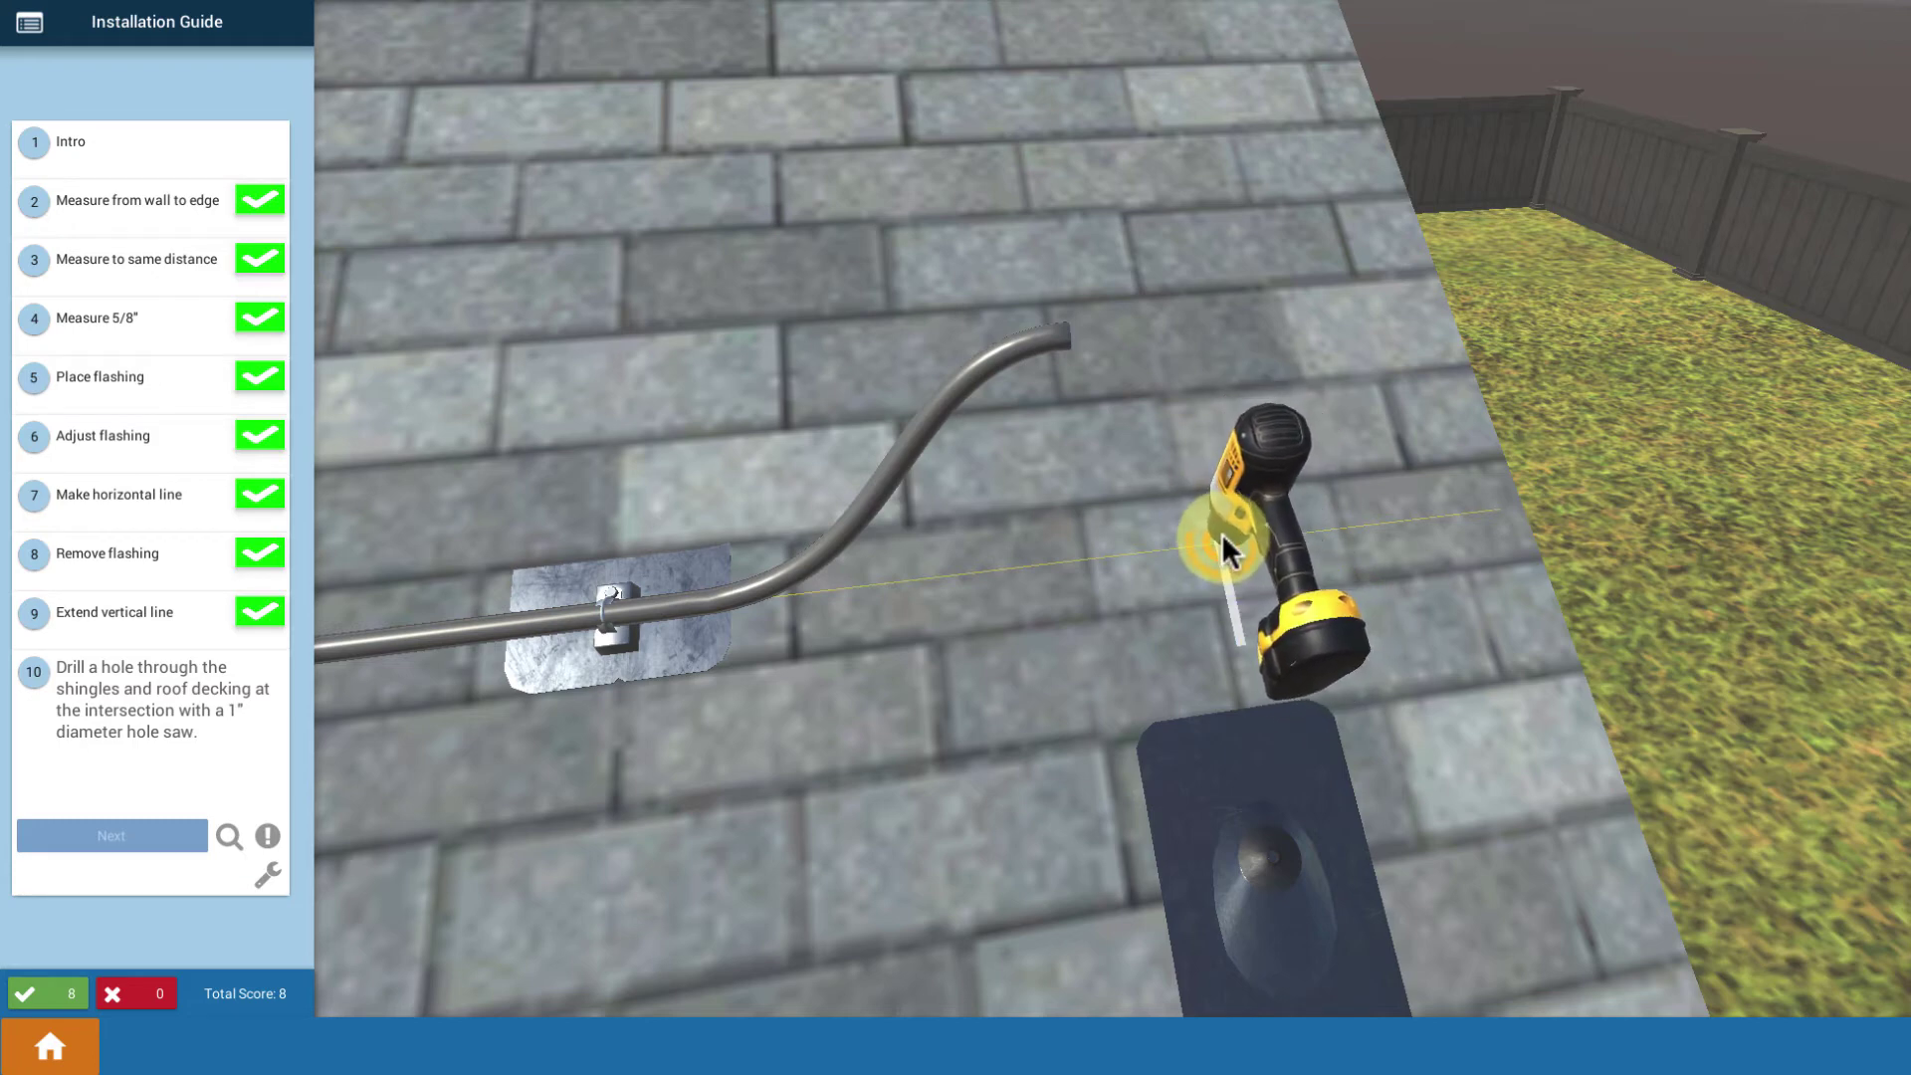
{"action": "left_click", "coordinate": [1222, 533]}
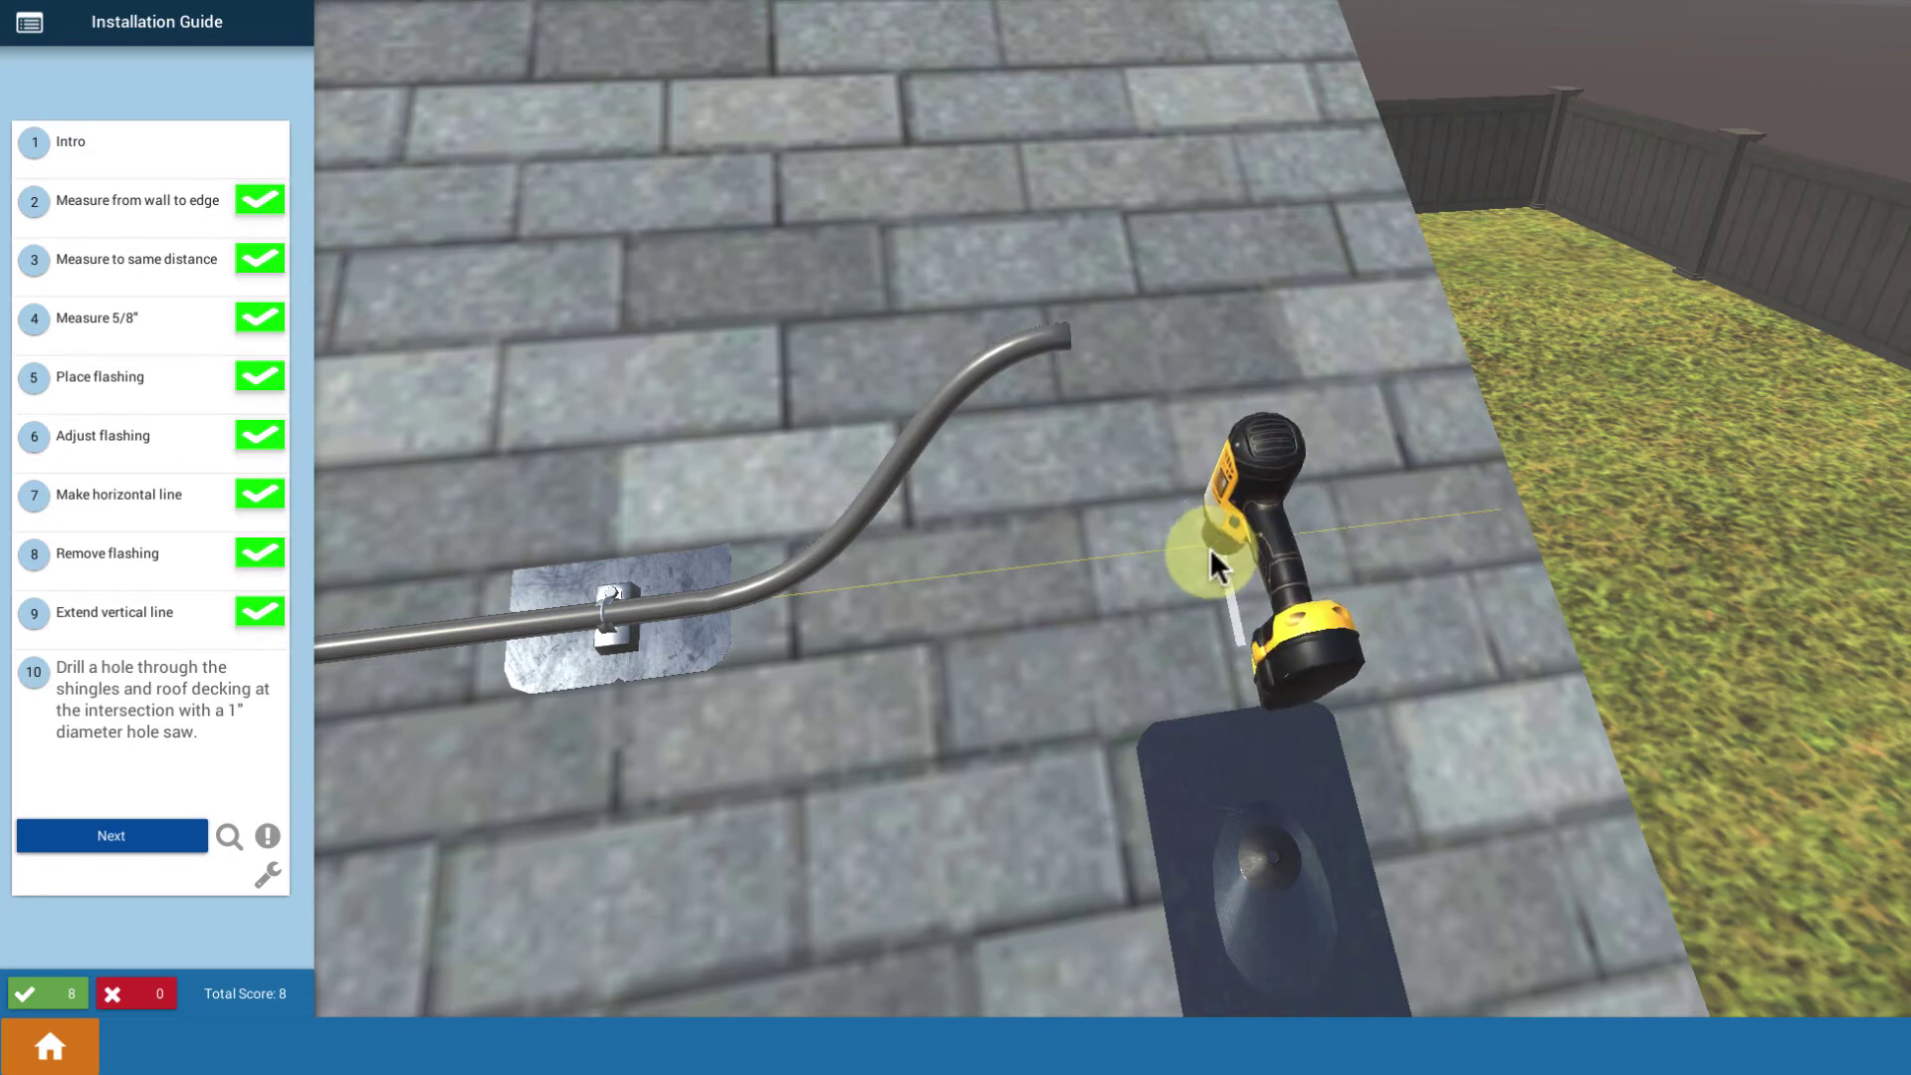
{"action": "left_click", "coordinate": [1214, 559]}
Cut an arc into the shingle just above the drilled 1" hole
{"action": "left_click", "coordinate": [184, 834]}
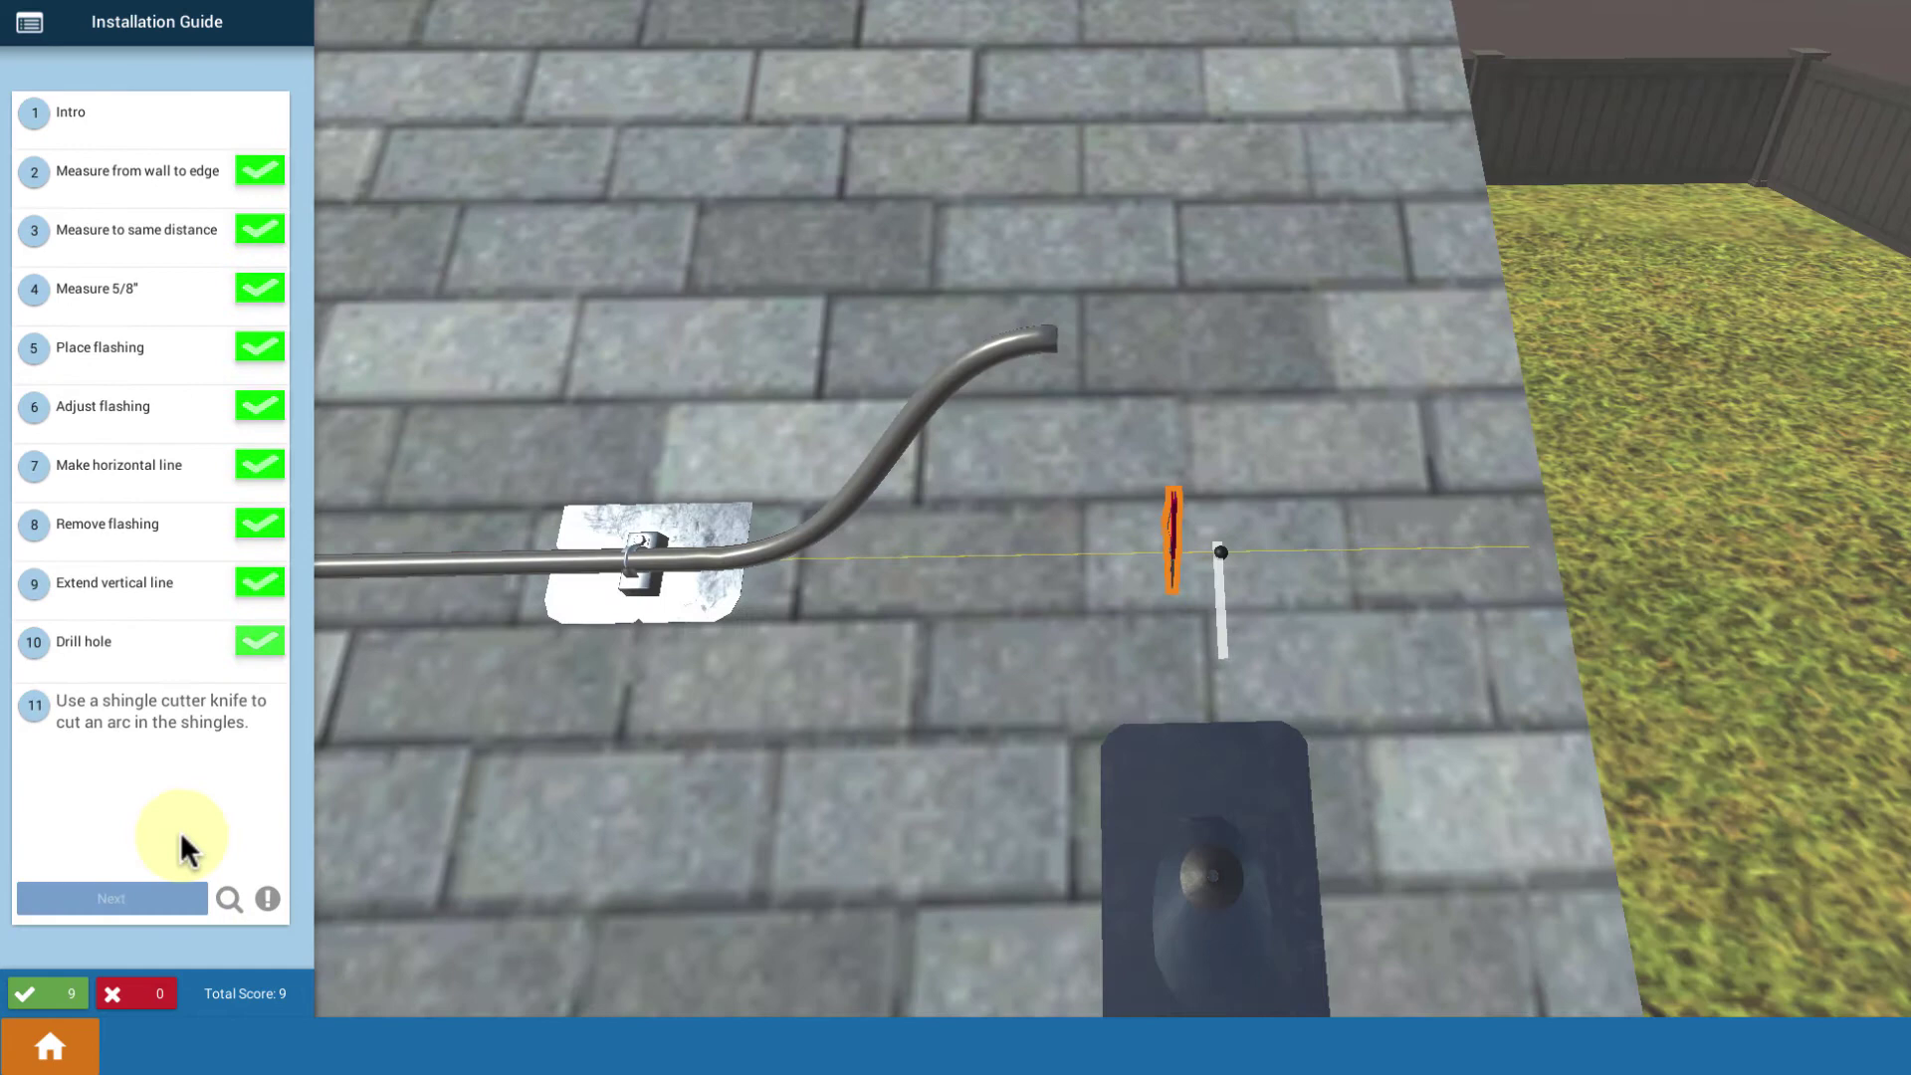
{"action": "right_click_drag", "start_coordinate": [1026, 694], "coordinate": [1107, 689]}
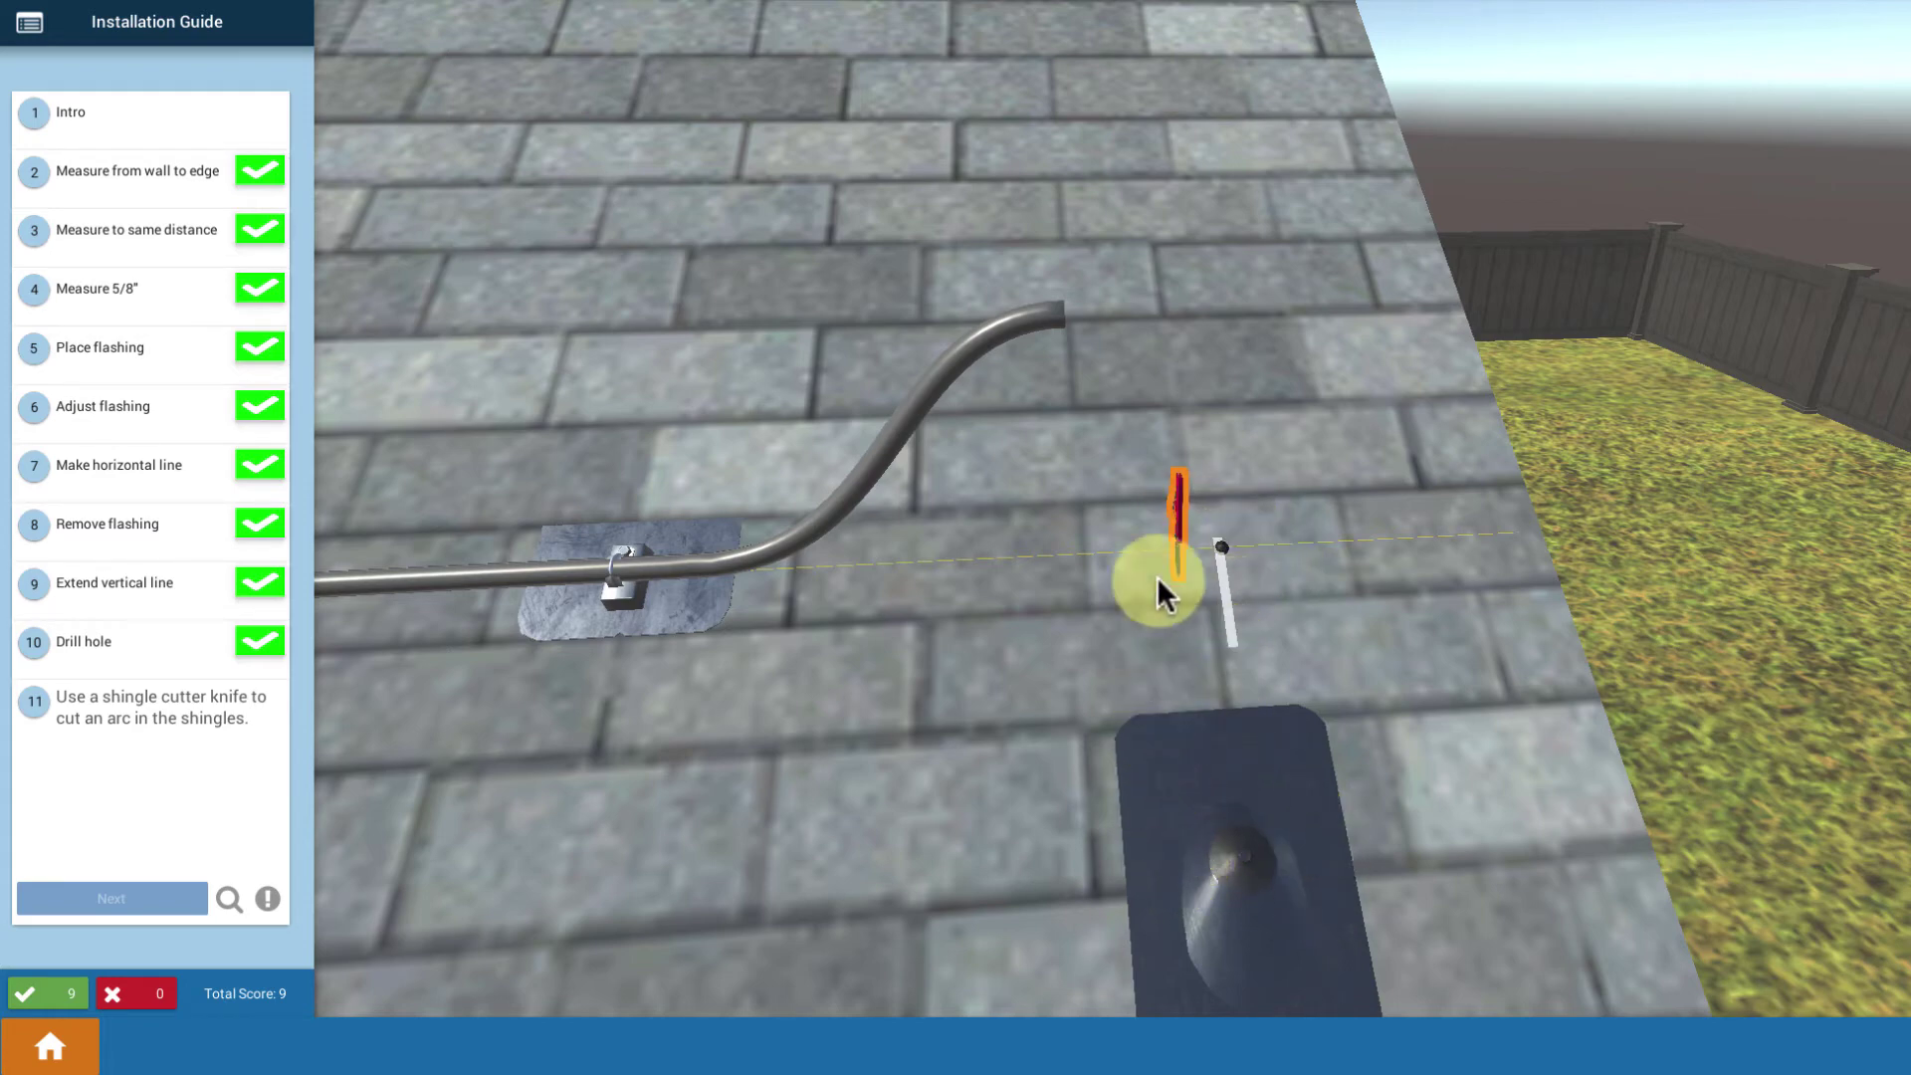
{"action": "left_click", "coordinate": [1175, 528]}
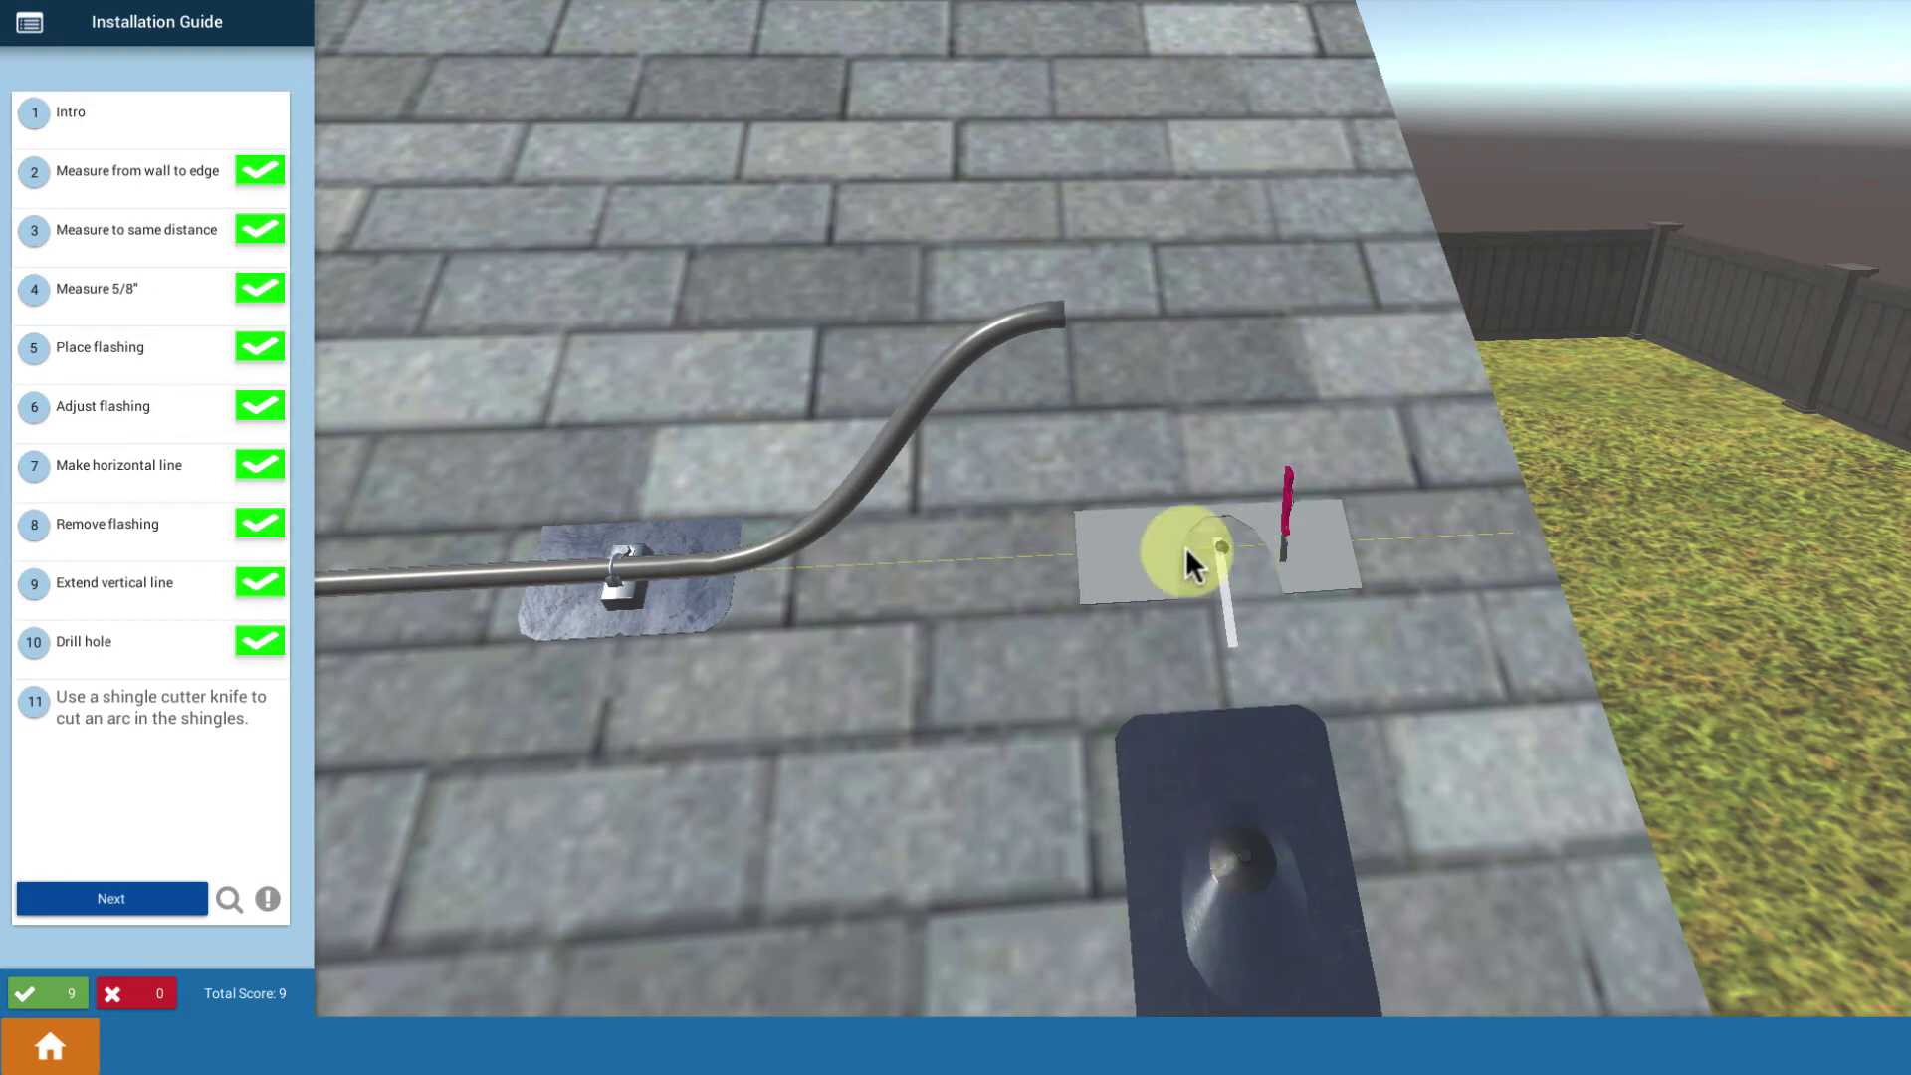
Lay a caulk arc on the flashing's underside and slide it under the upper shingle course
{"action": "left_click", "coordinate": [159, 899]}
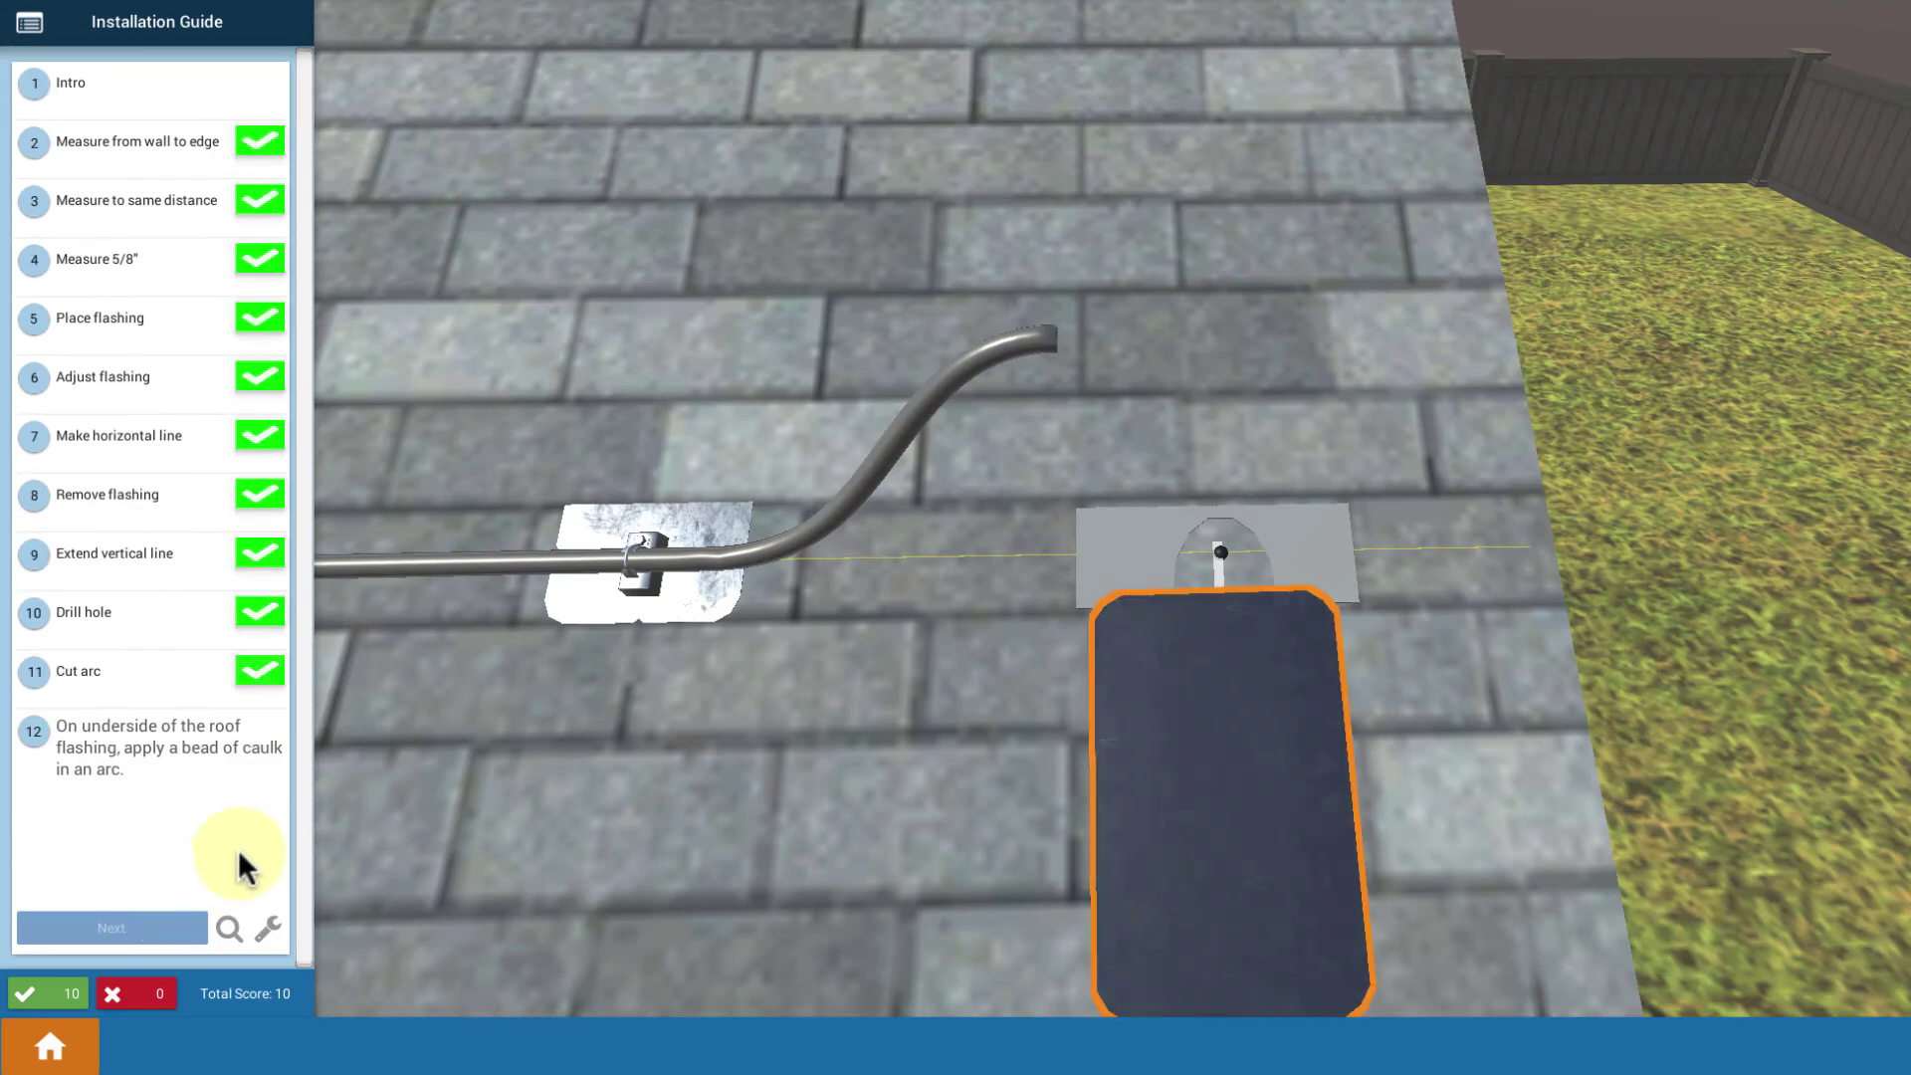
{"action": "left_click", "coordinate": [1185, 846]}
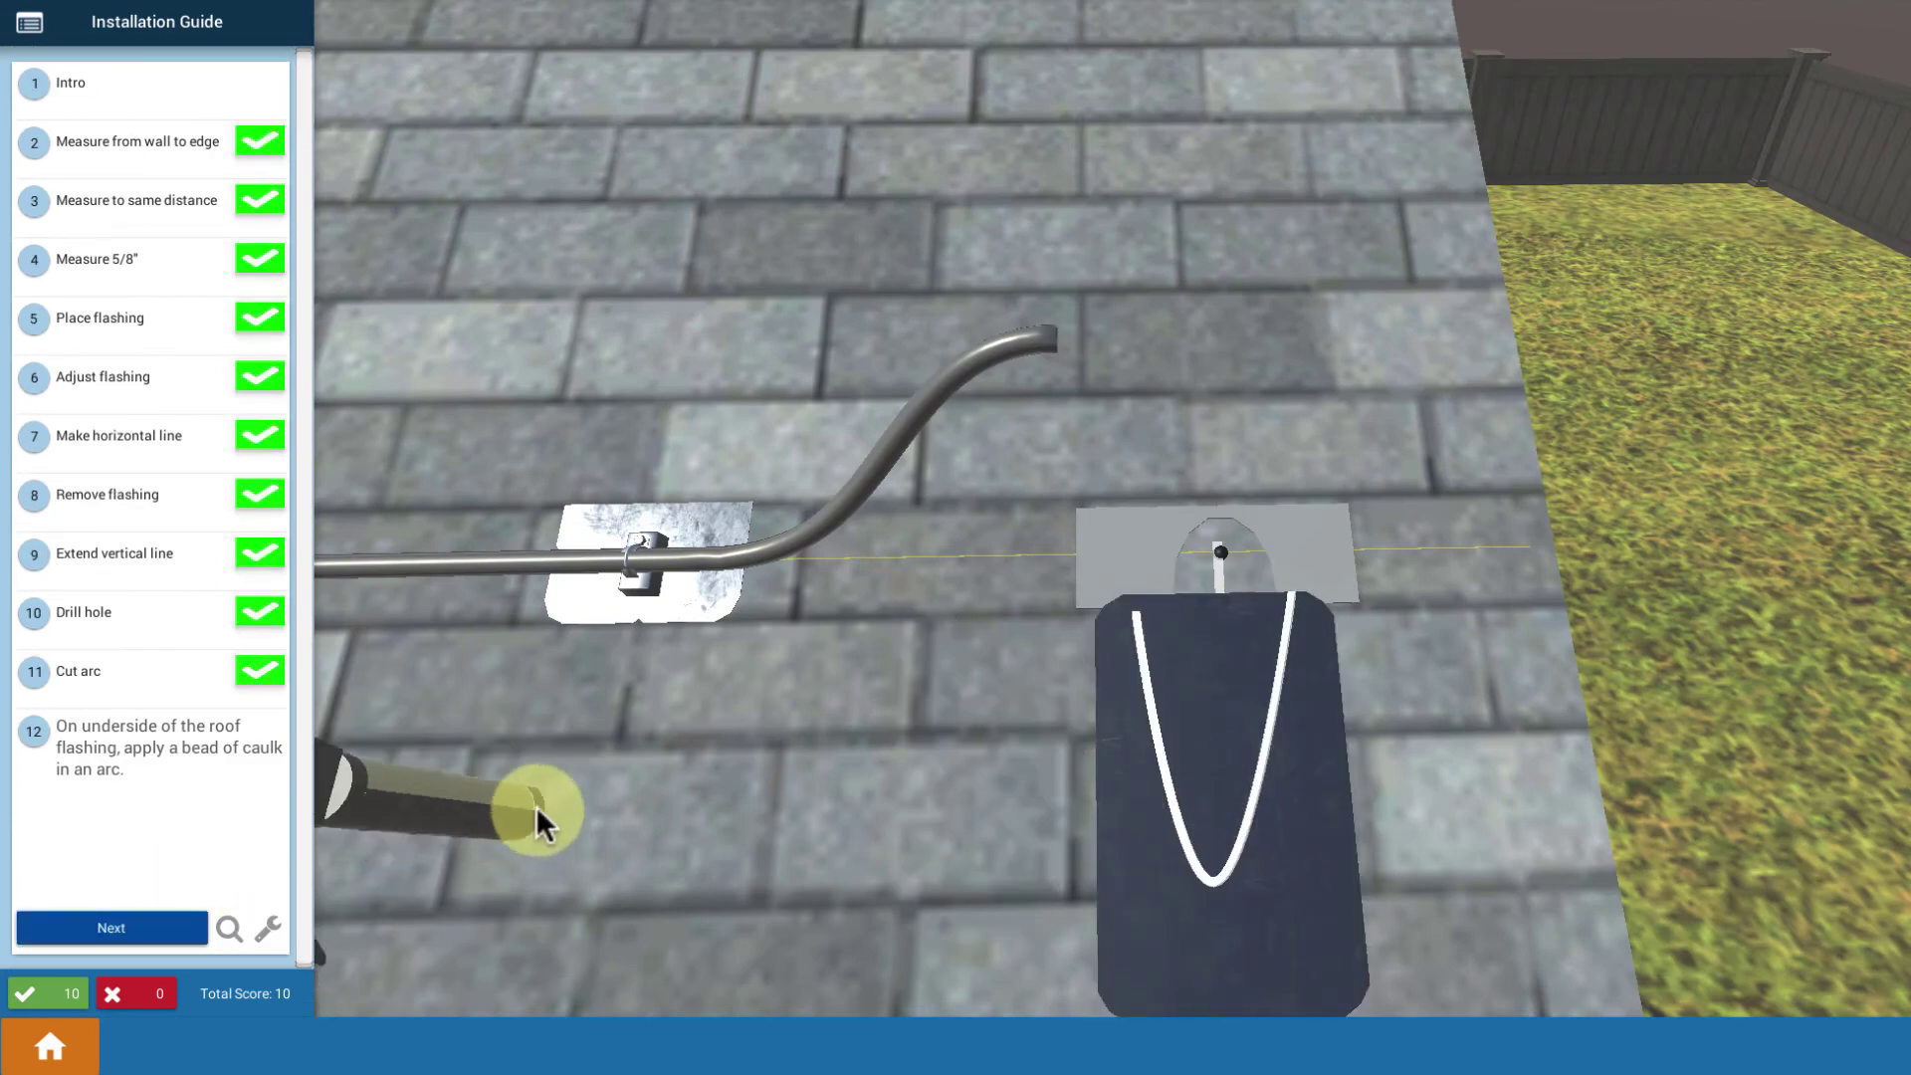
{"action": "left_click", "coordinate": [183, 916]}
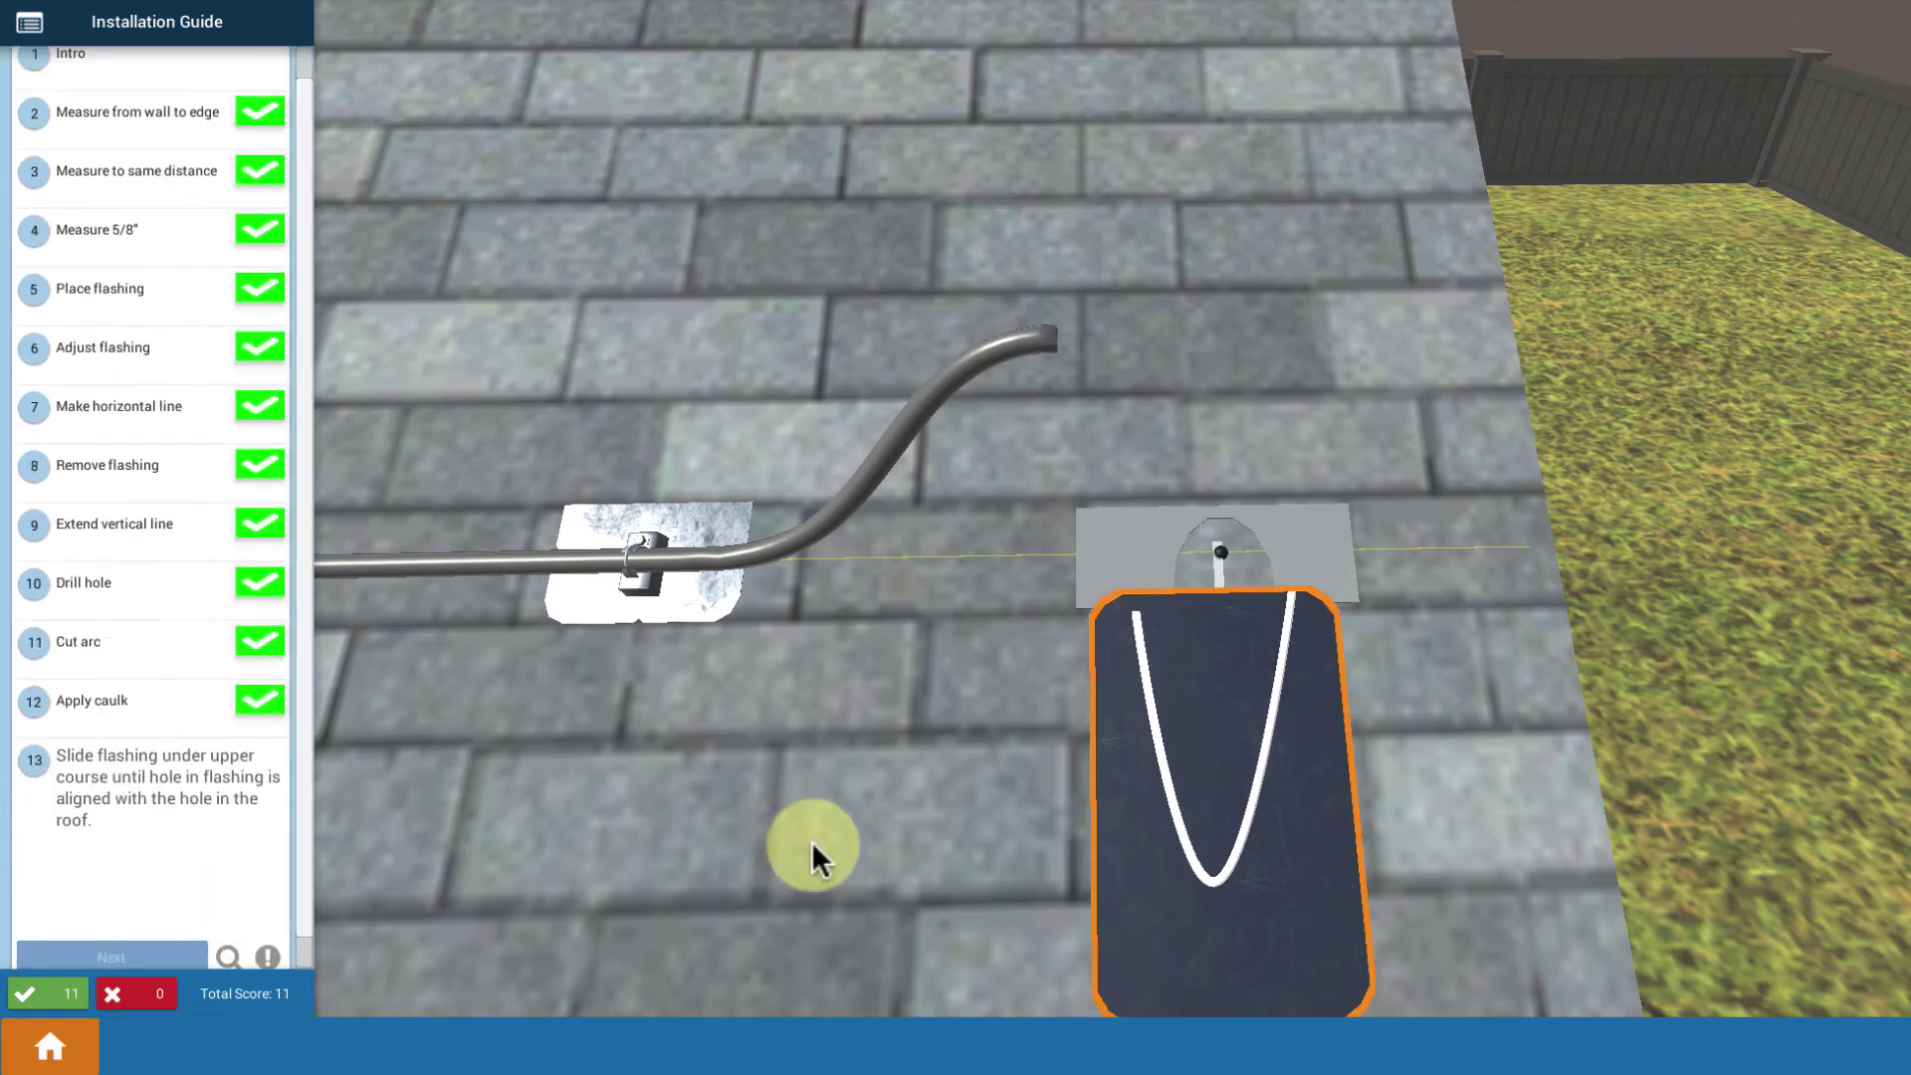
{"action": "left_click", "coordinate": [1122, 905]}
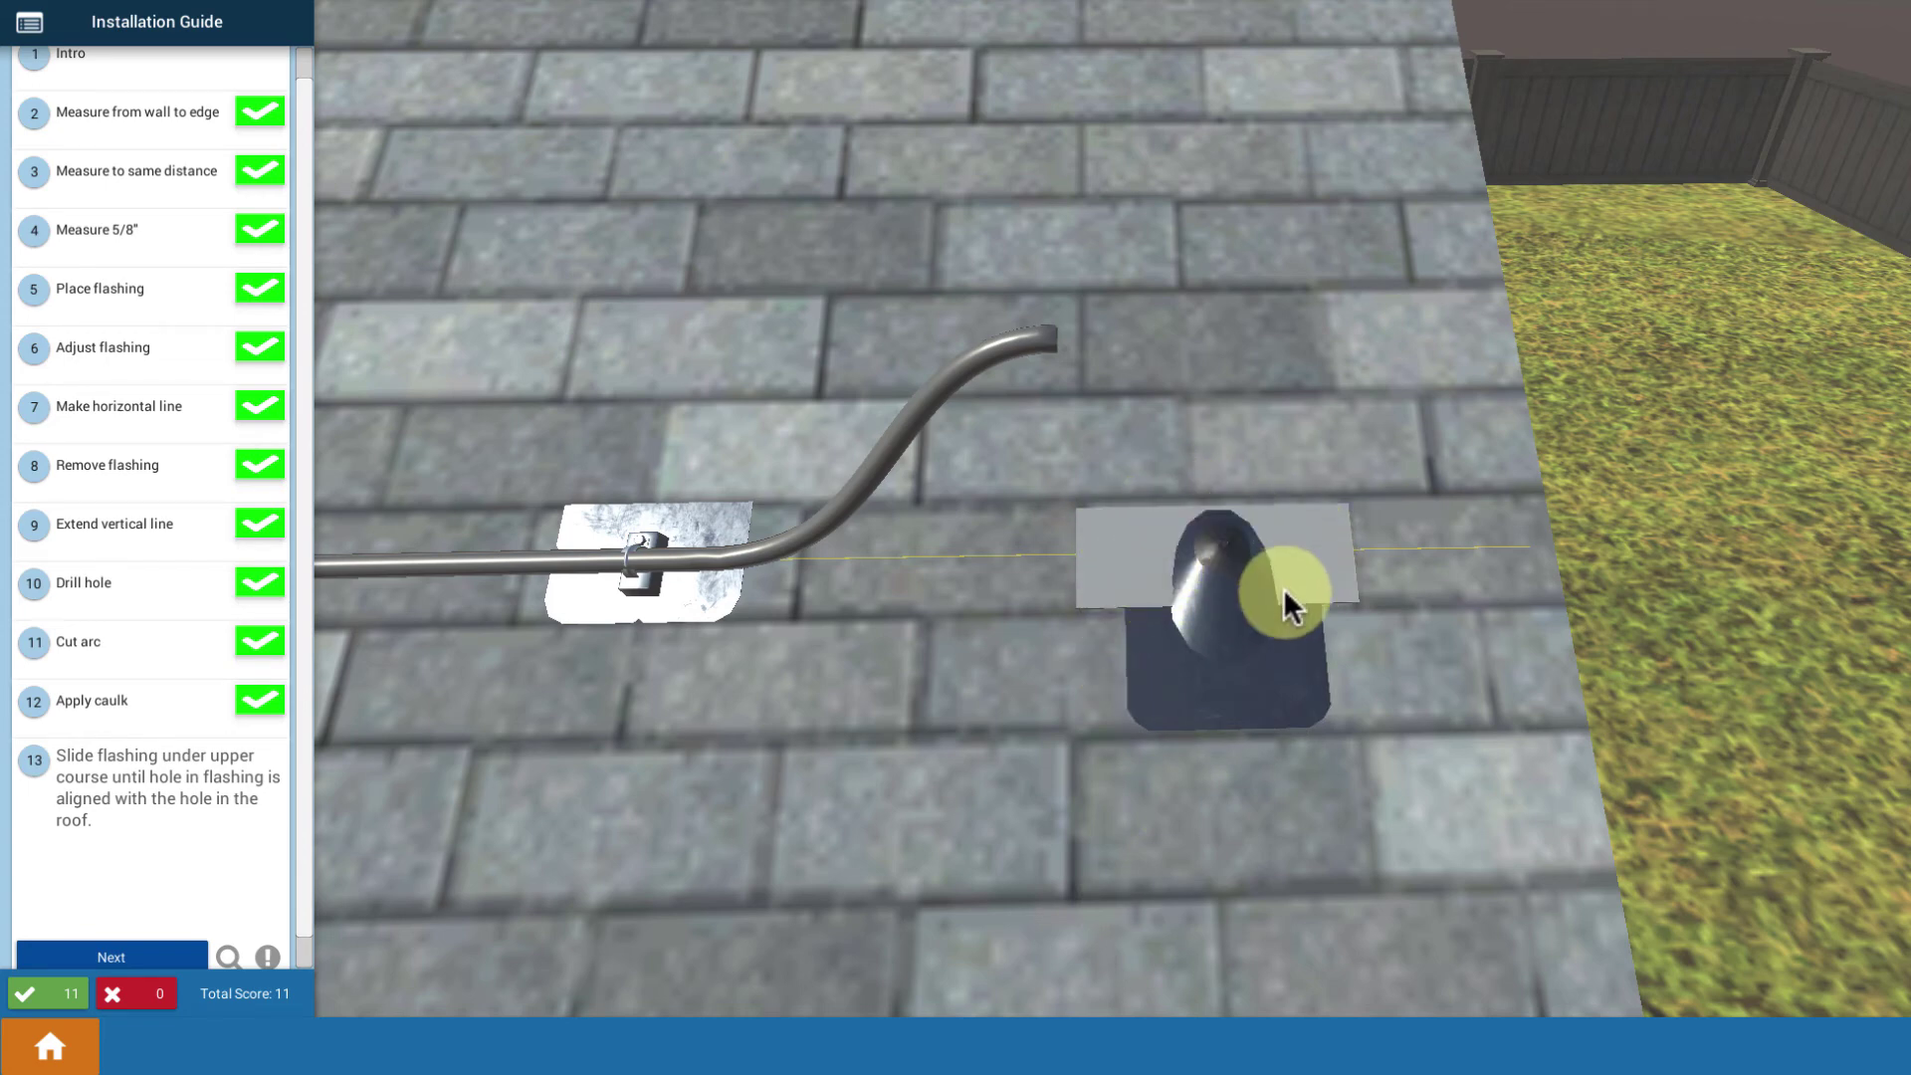
{"action": "left_click_drag", "start_coordinate": [947, 721], "coordinate": [1102, 692]}
{"action": "left_click_drag", "start_coordinate": [1031, 588], "coordinate": [886, 618]}
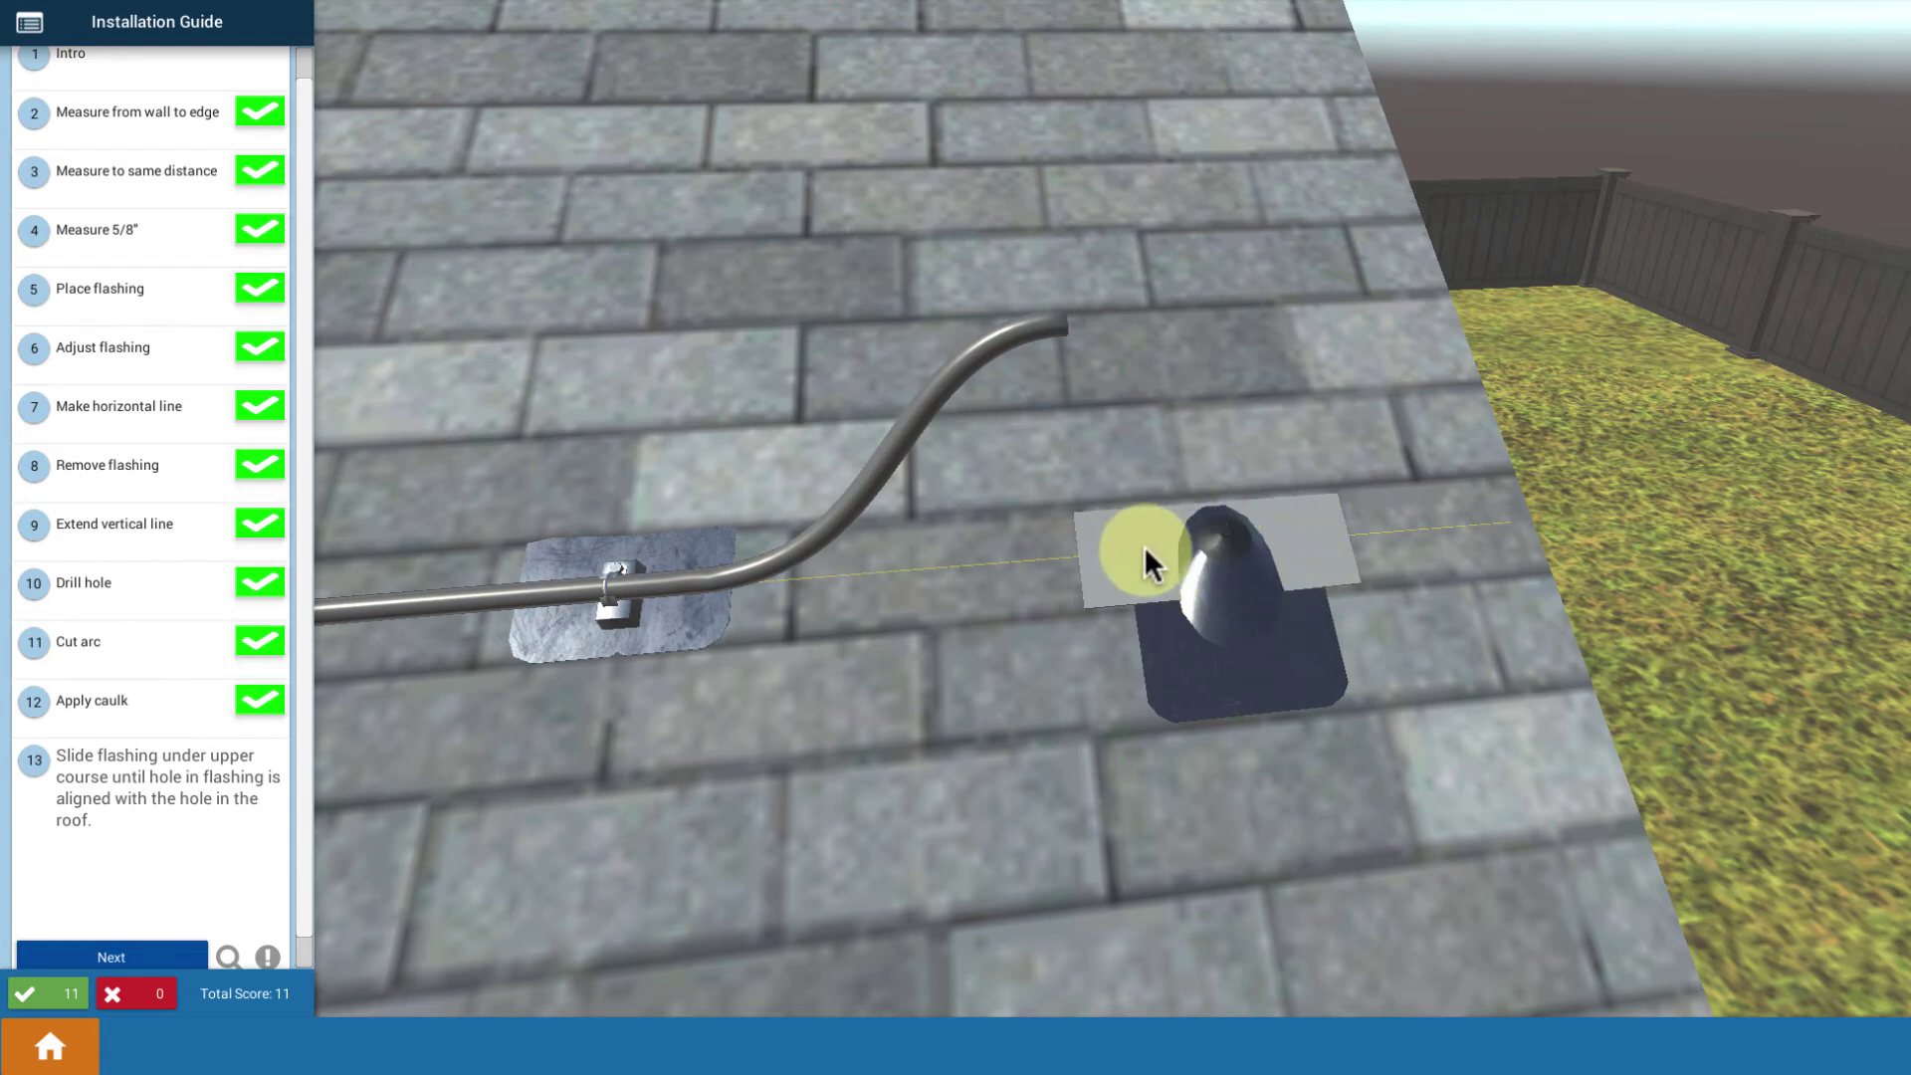
Remove the first connector's lock nut and screw it into the LB's short end
{"action": "left_click", "coordinate": [173, 946]}
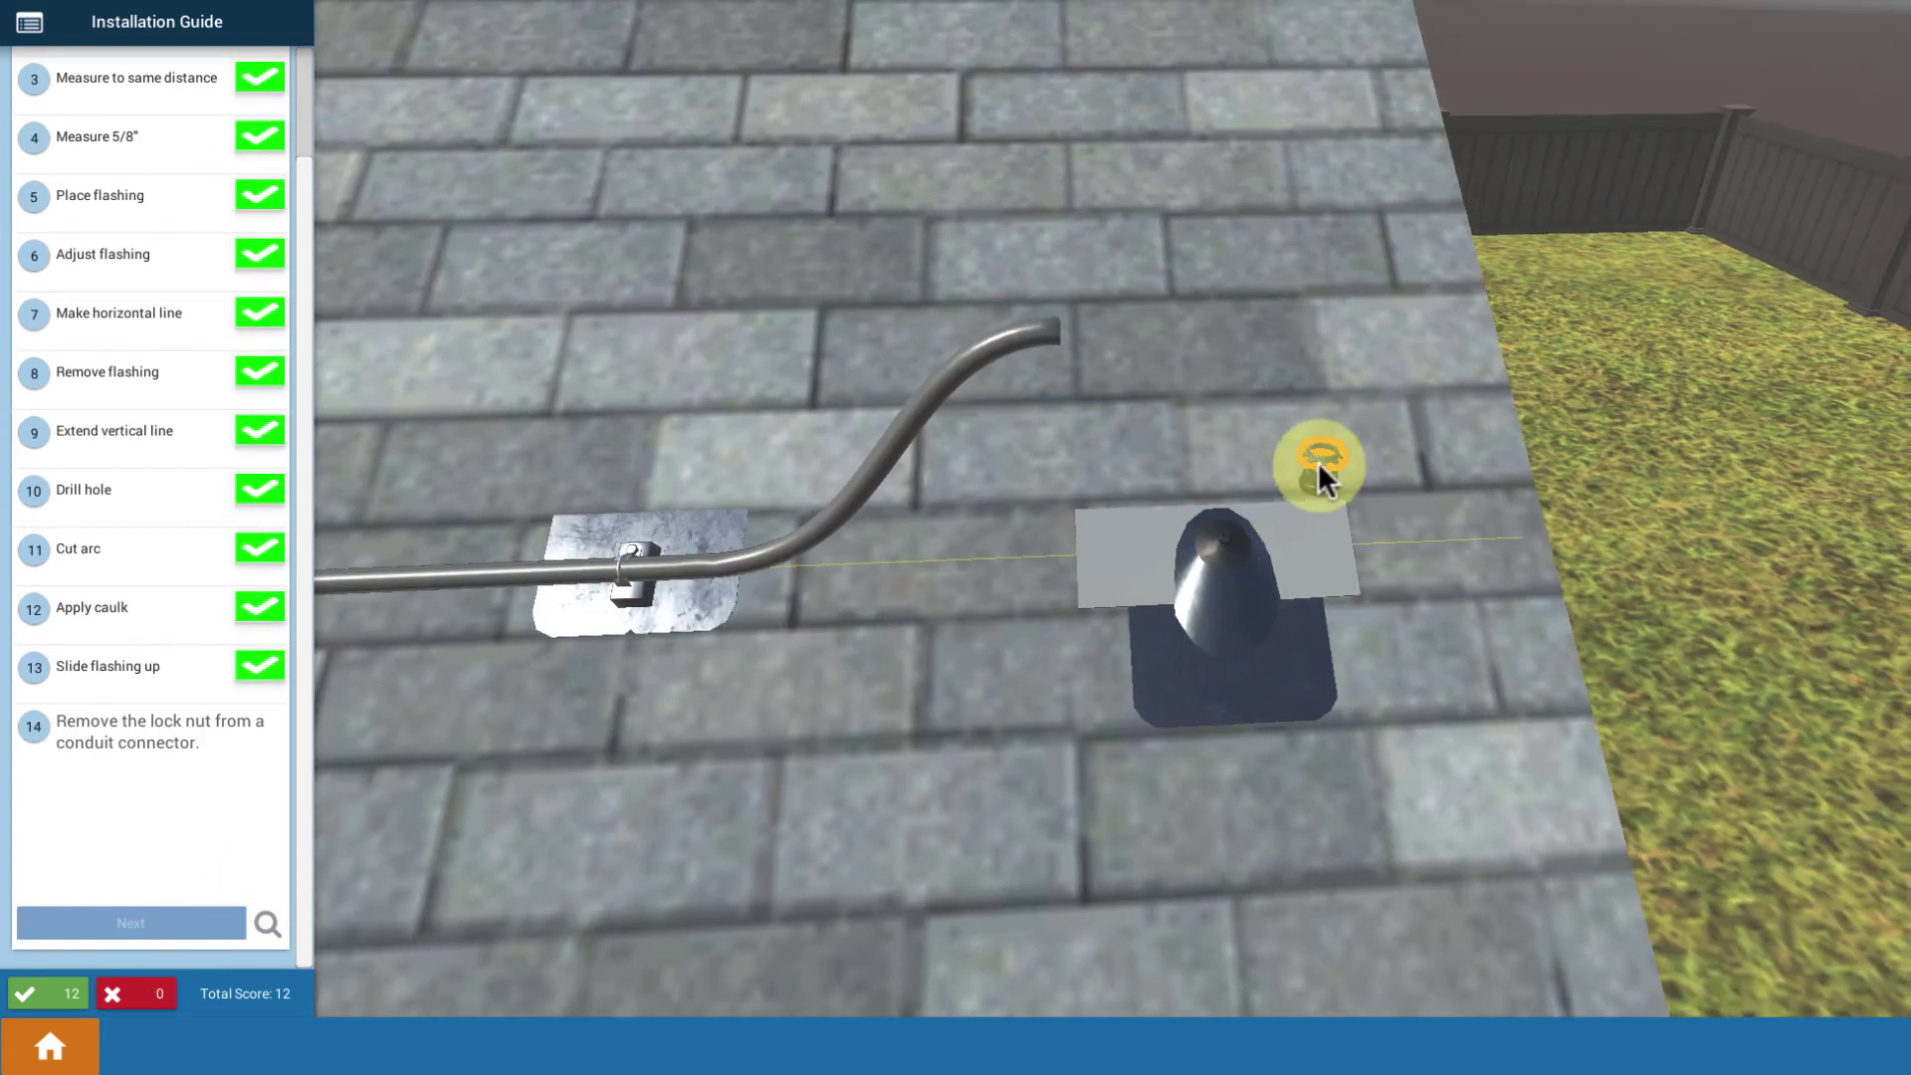
{"action": "left_click", "coordinate": [1318, 468]}
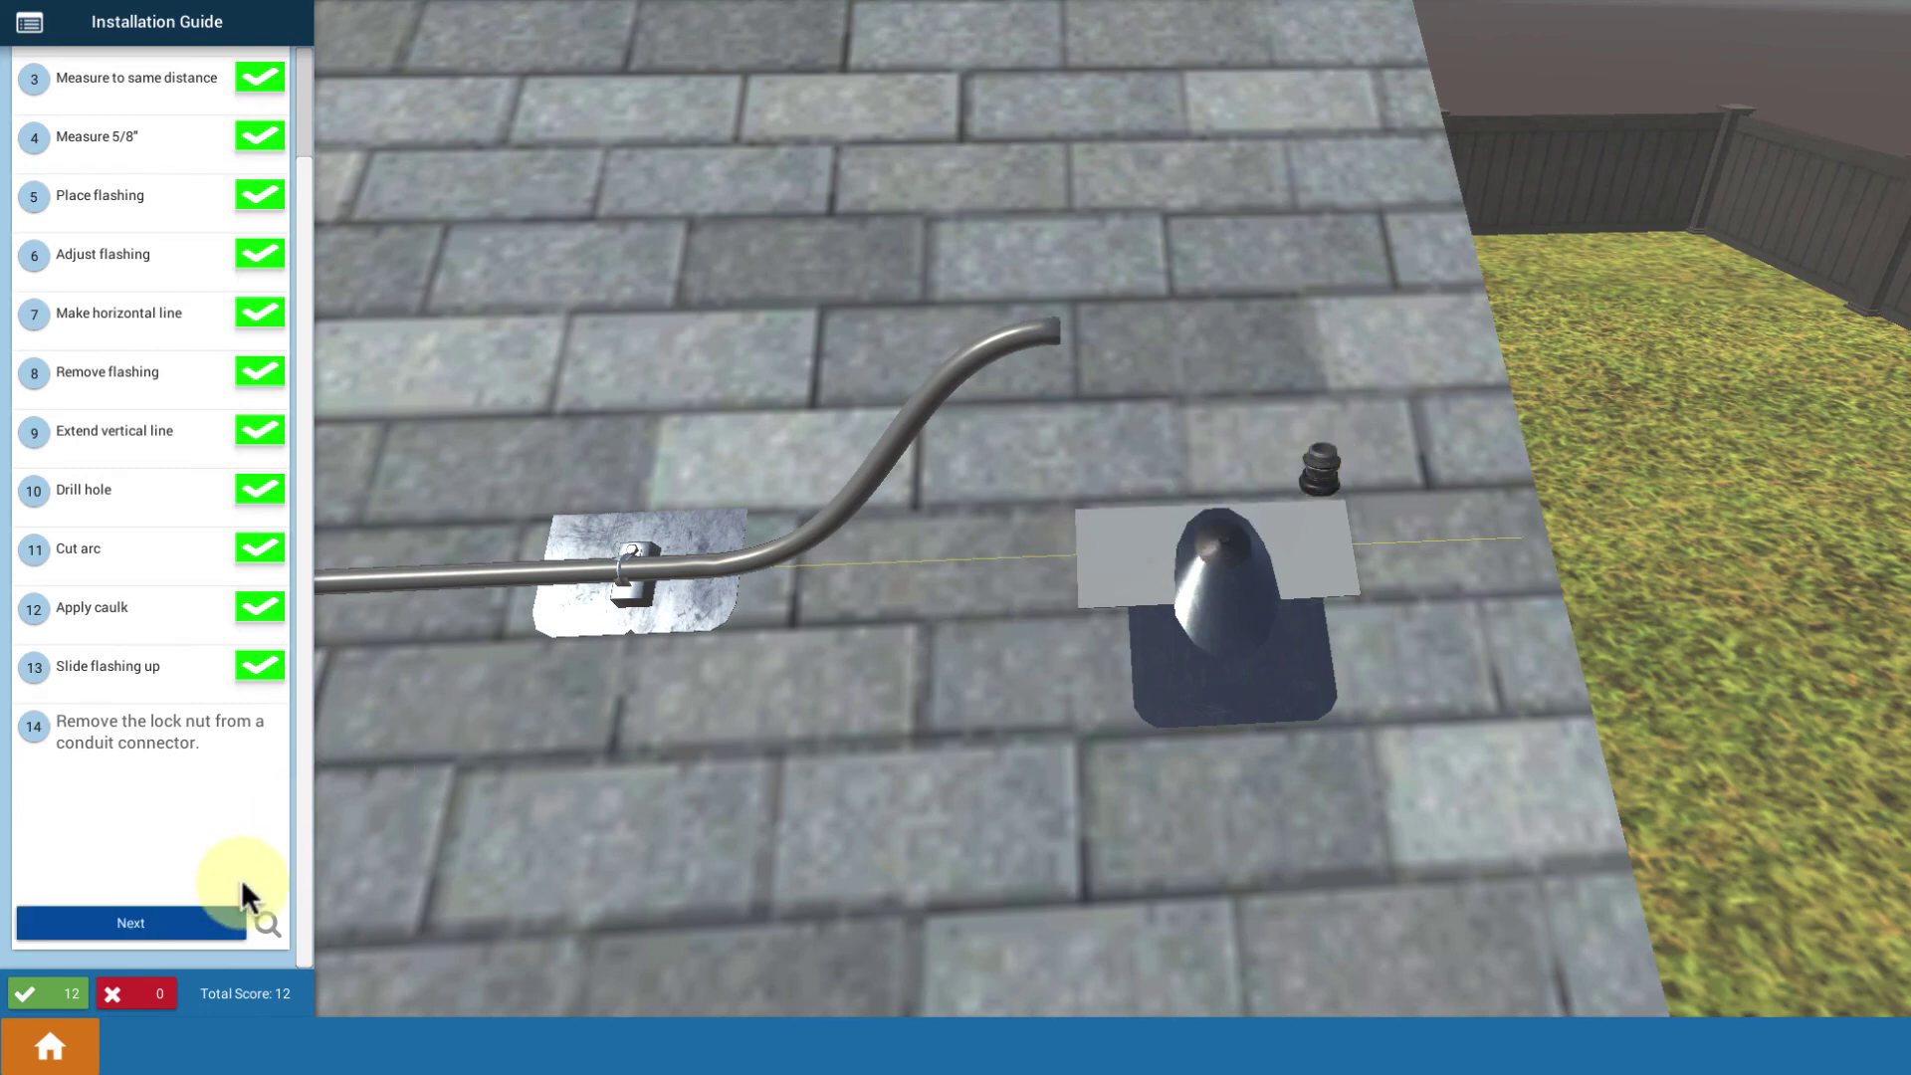
{"action": "left_click", "coordinate": [225, 914]}
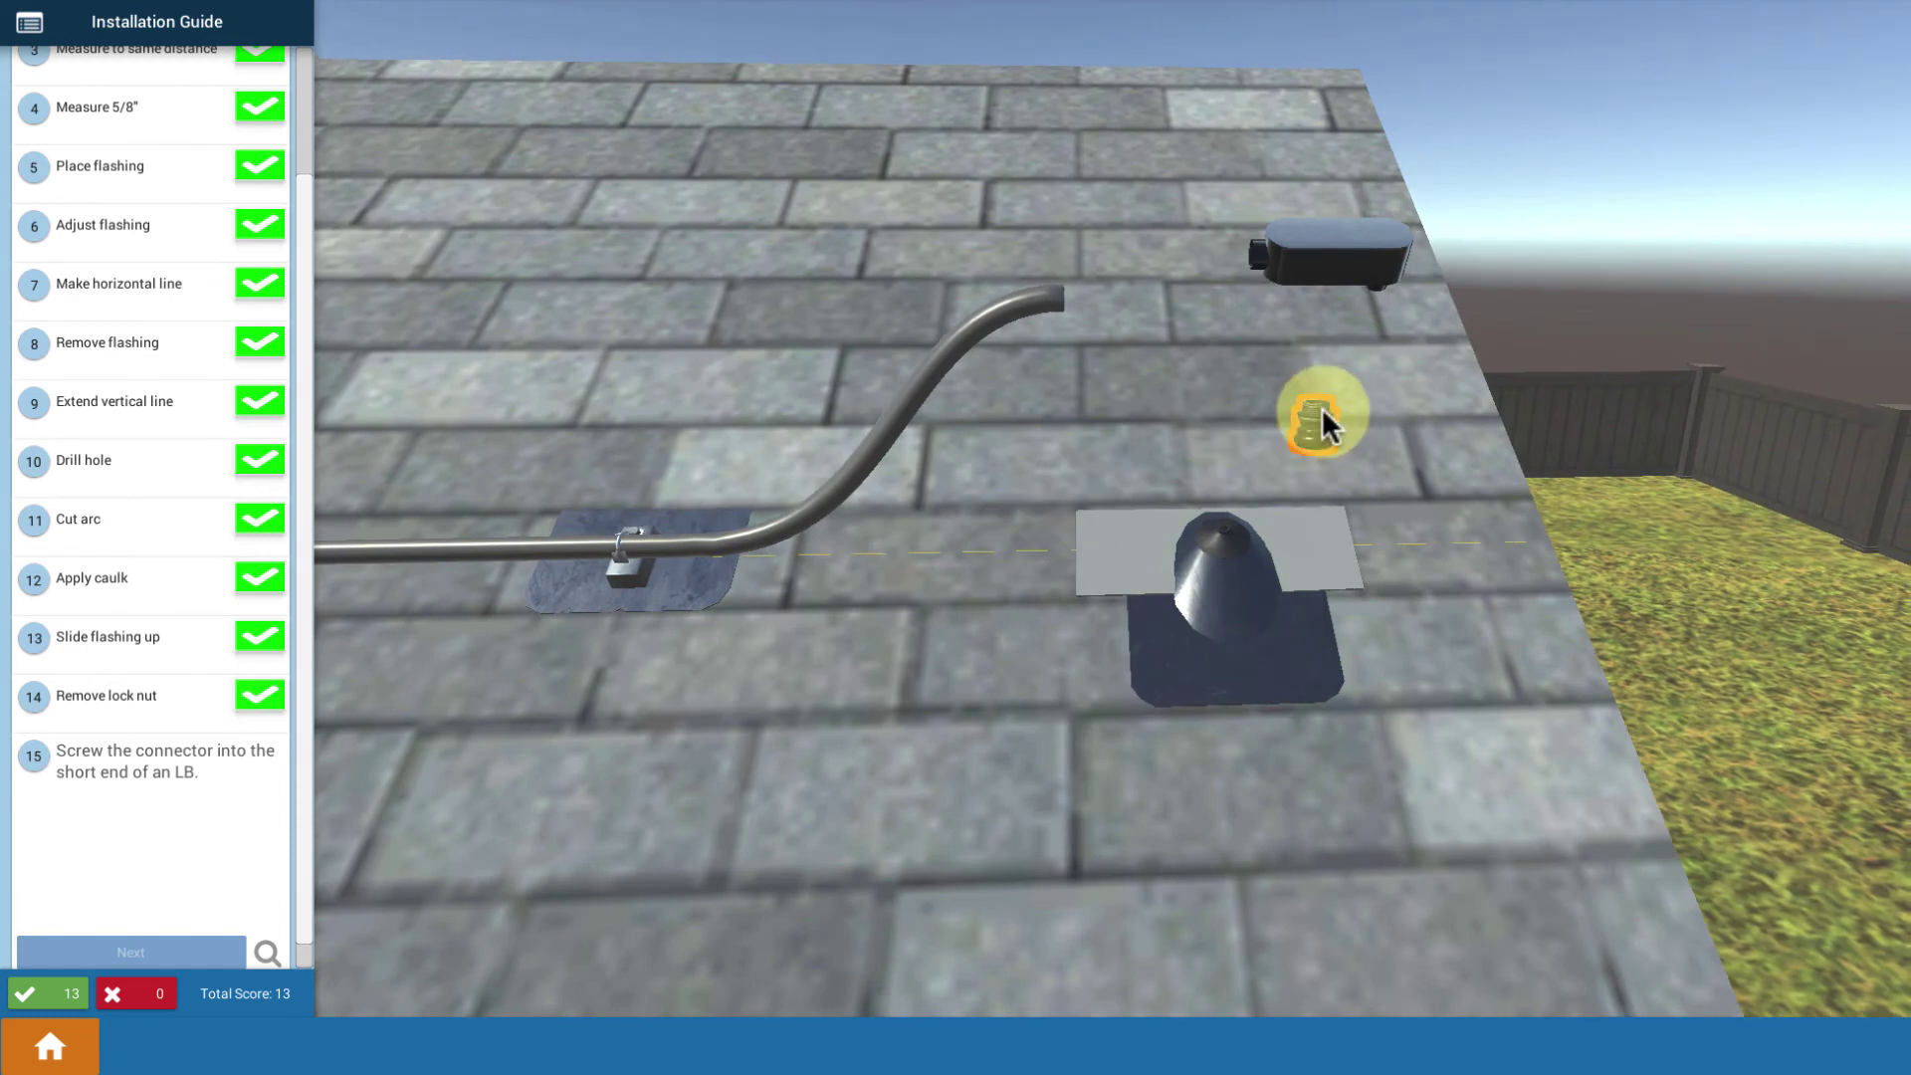
{"action": "left_click", "coordinate": [1321, 408]}
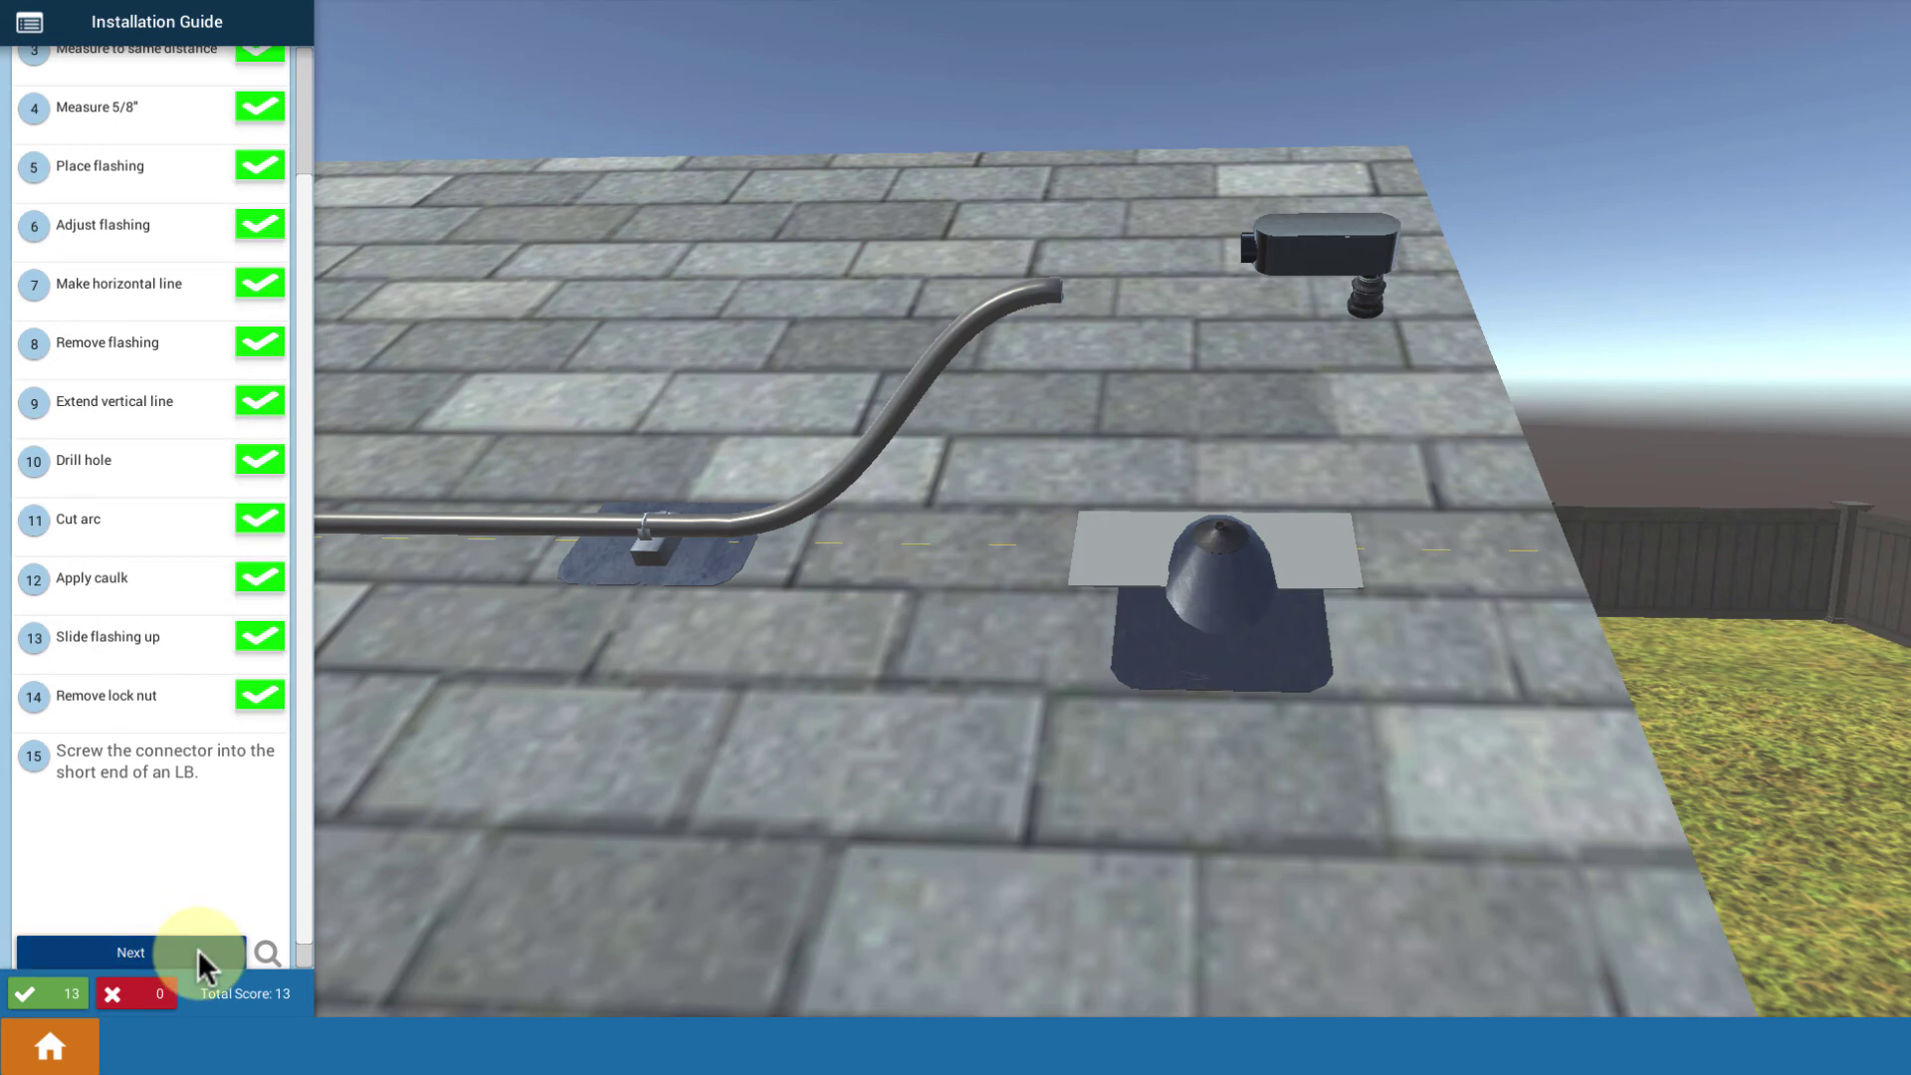
{"action": "left_click", "coordinate": [194, 950]}
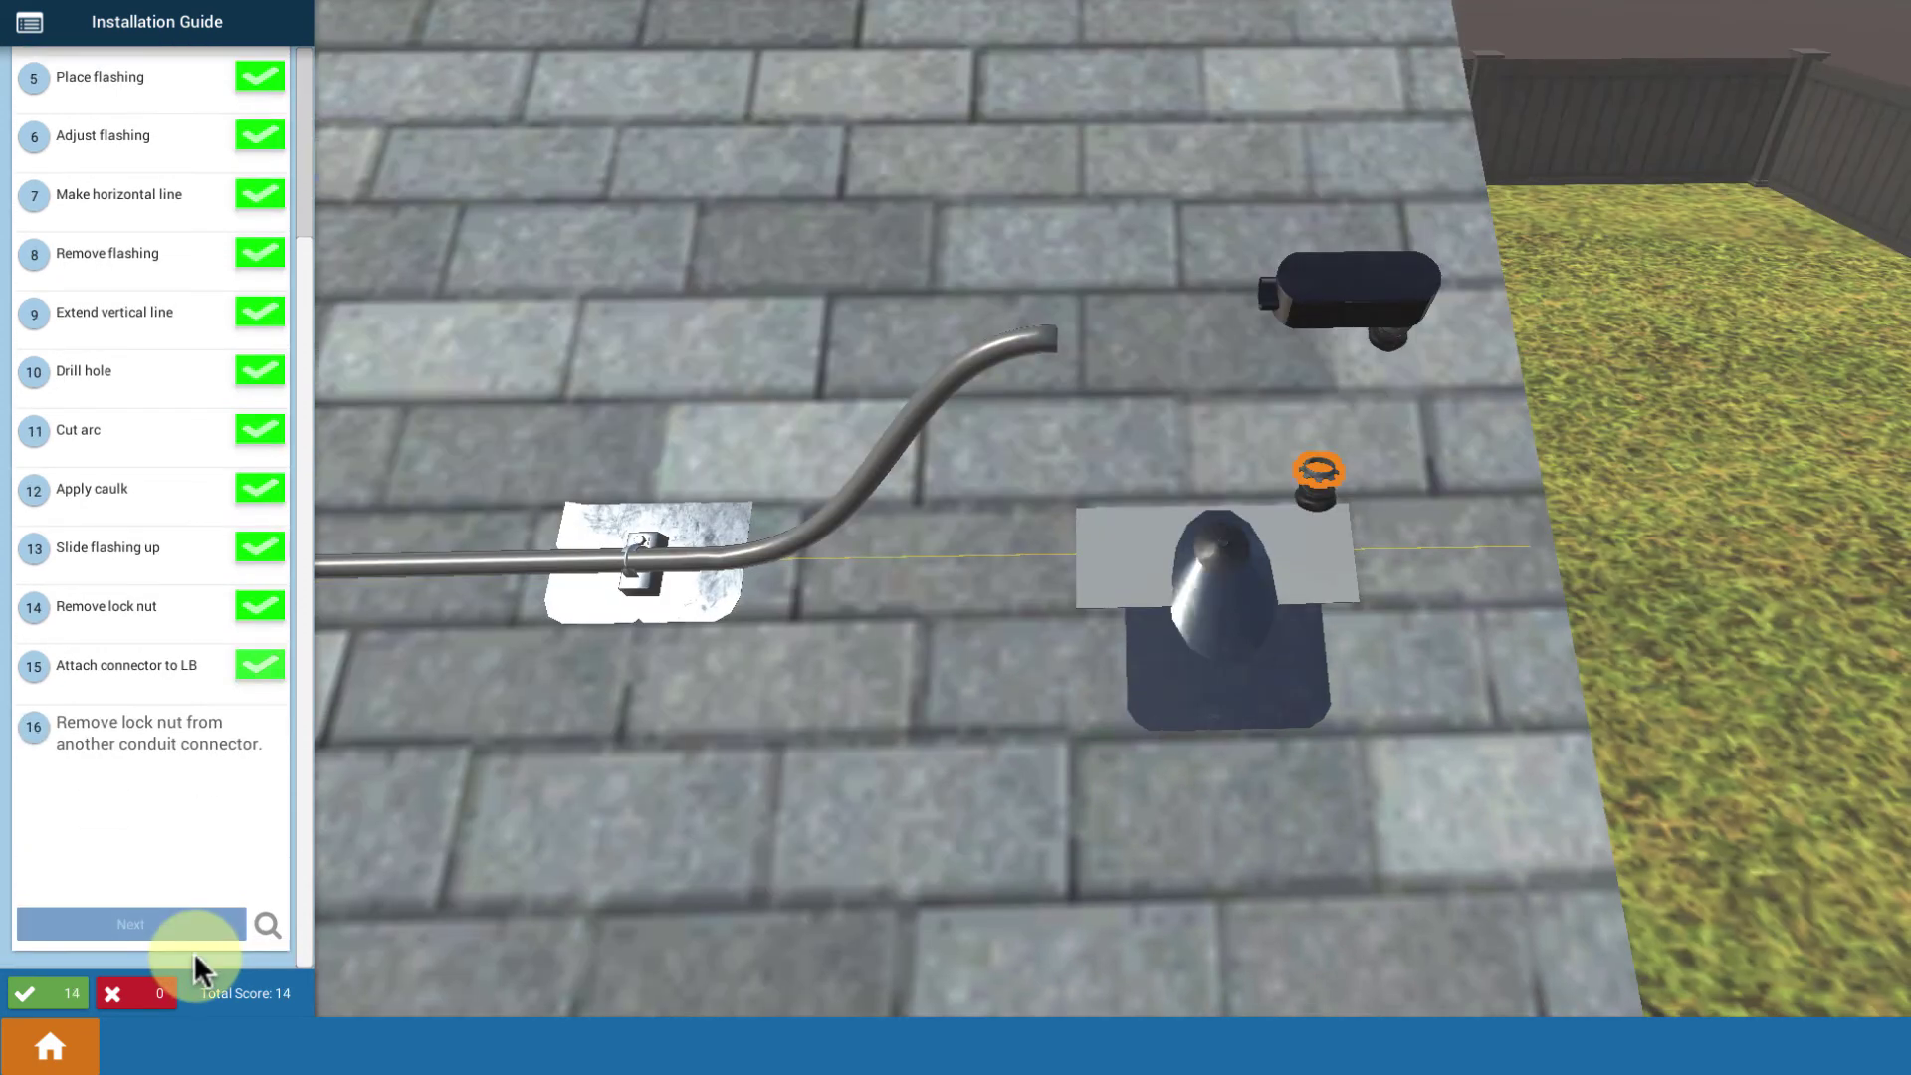
Remove the second connector's lock nut and screw it into the LB's long end
{"action": "left_click", "coordinate": [1311, 469]}
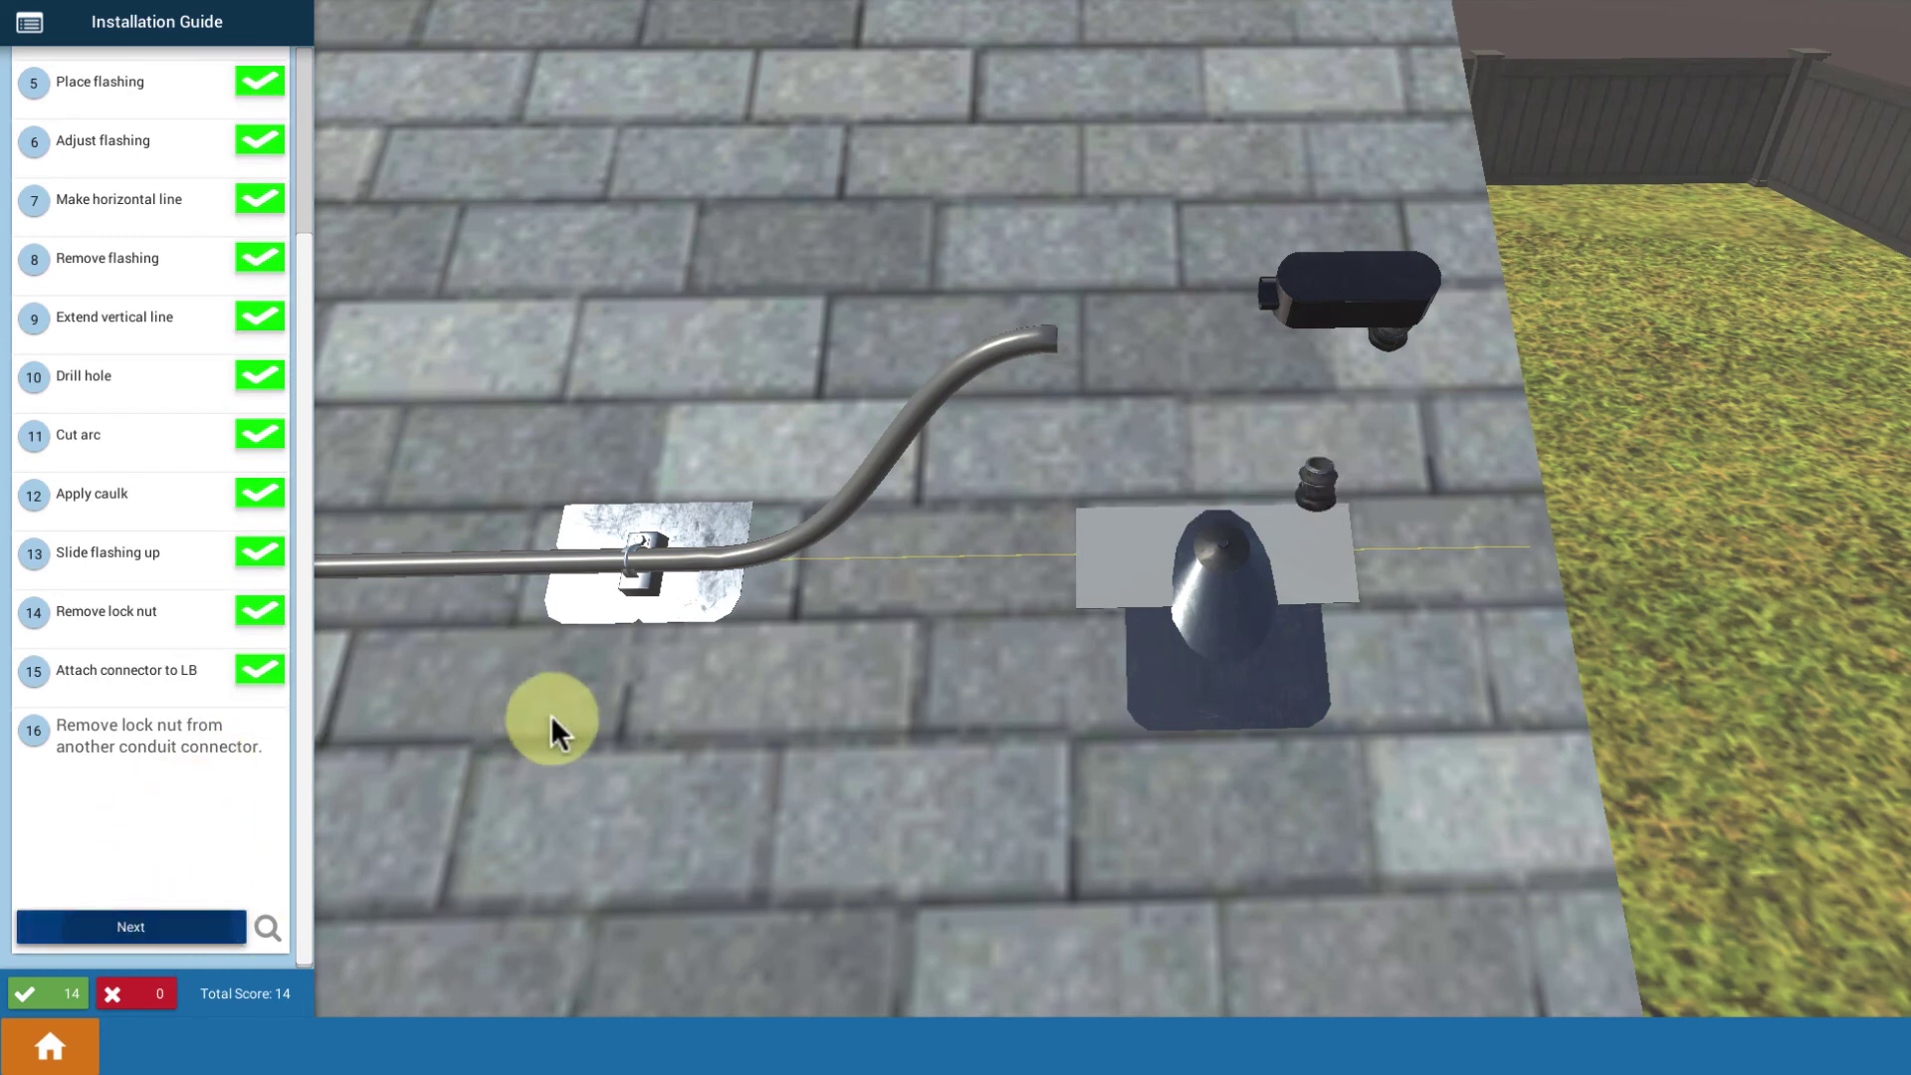
{"action": "key", "text": "Return"}
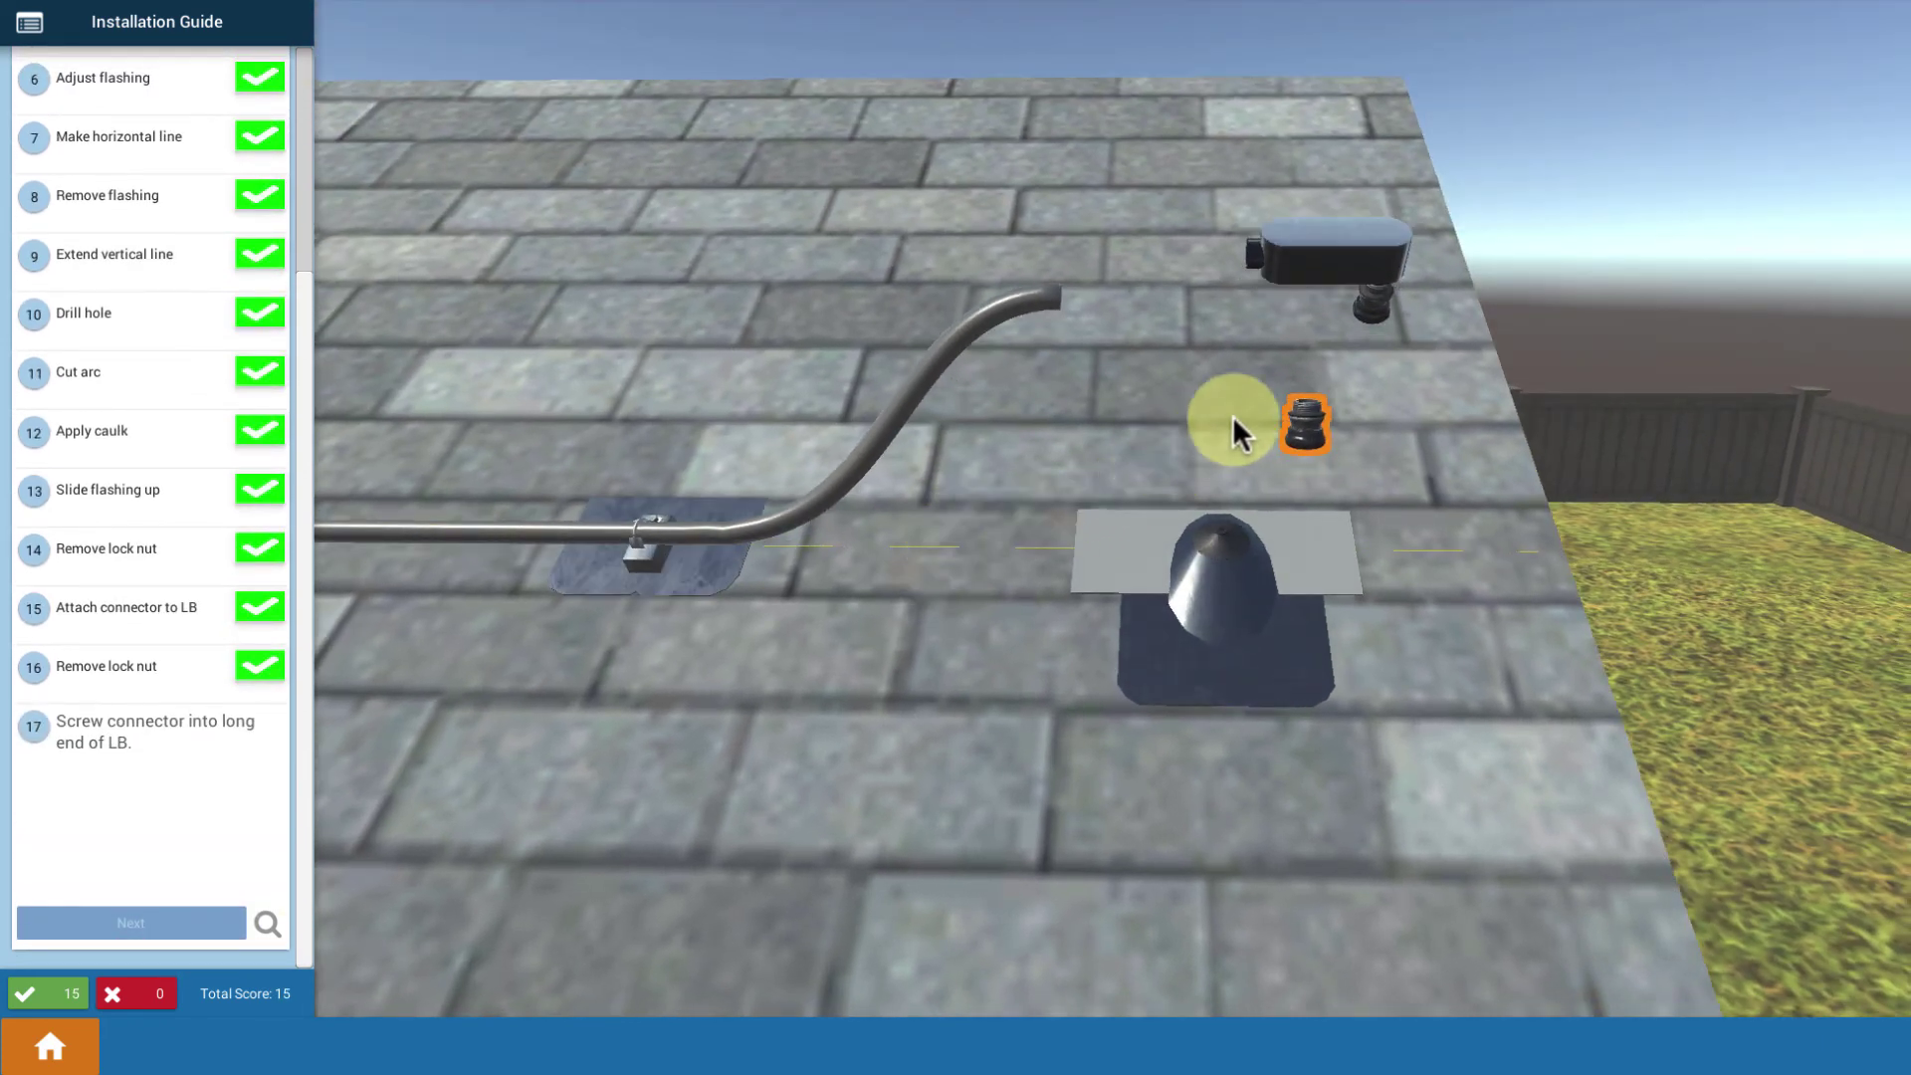
{"action": "left_click", "coordinate": [1304, 423]}
{"action": "mouse_move", "coordinate": [1165, 405]}
{"action": "left_mouse_down"}
{"action": "mouse_move", "coordinate": [1183, 331]}
{"action": "mouse_move", "coordinate": [1135, 389]}
{"action": "left_mouse_up"}
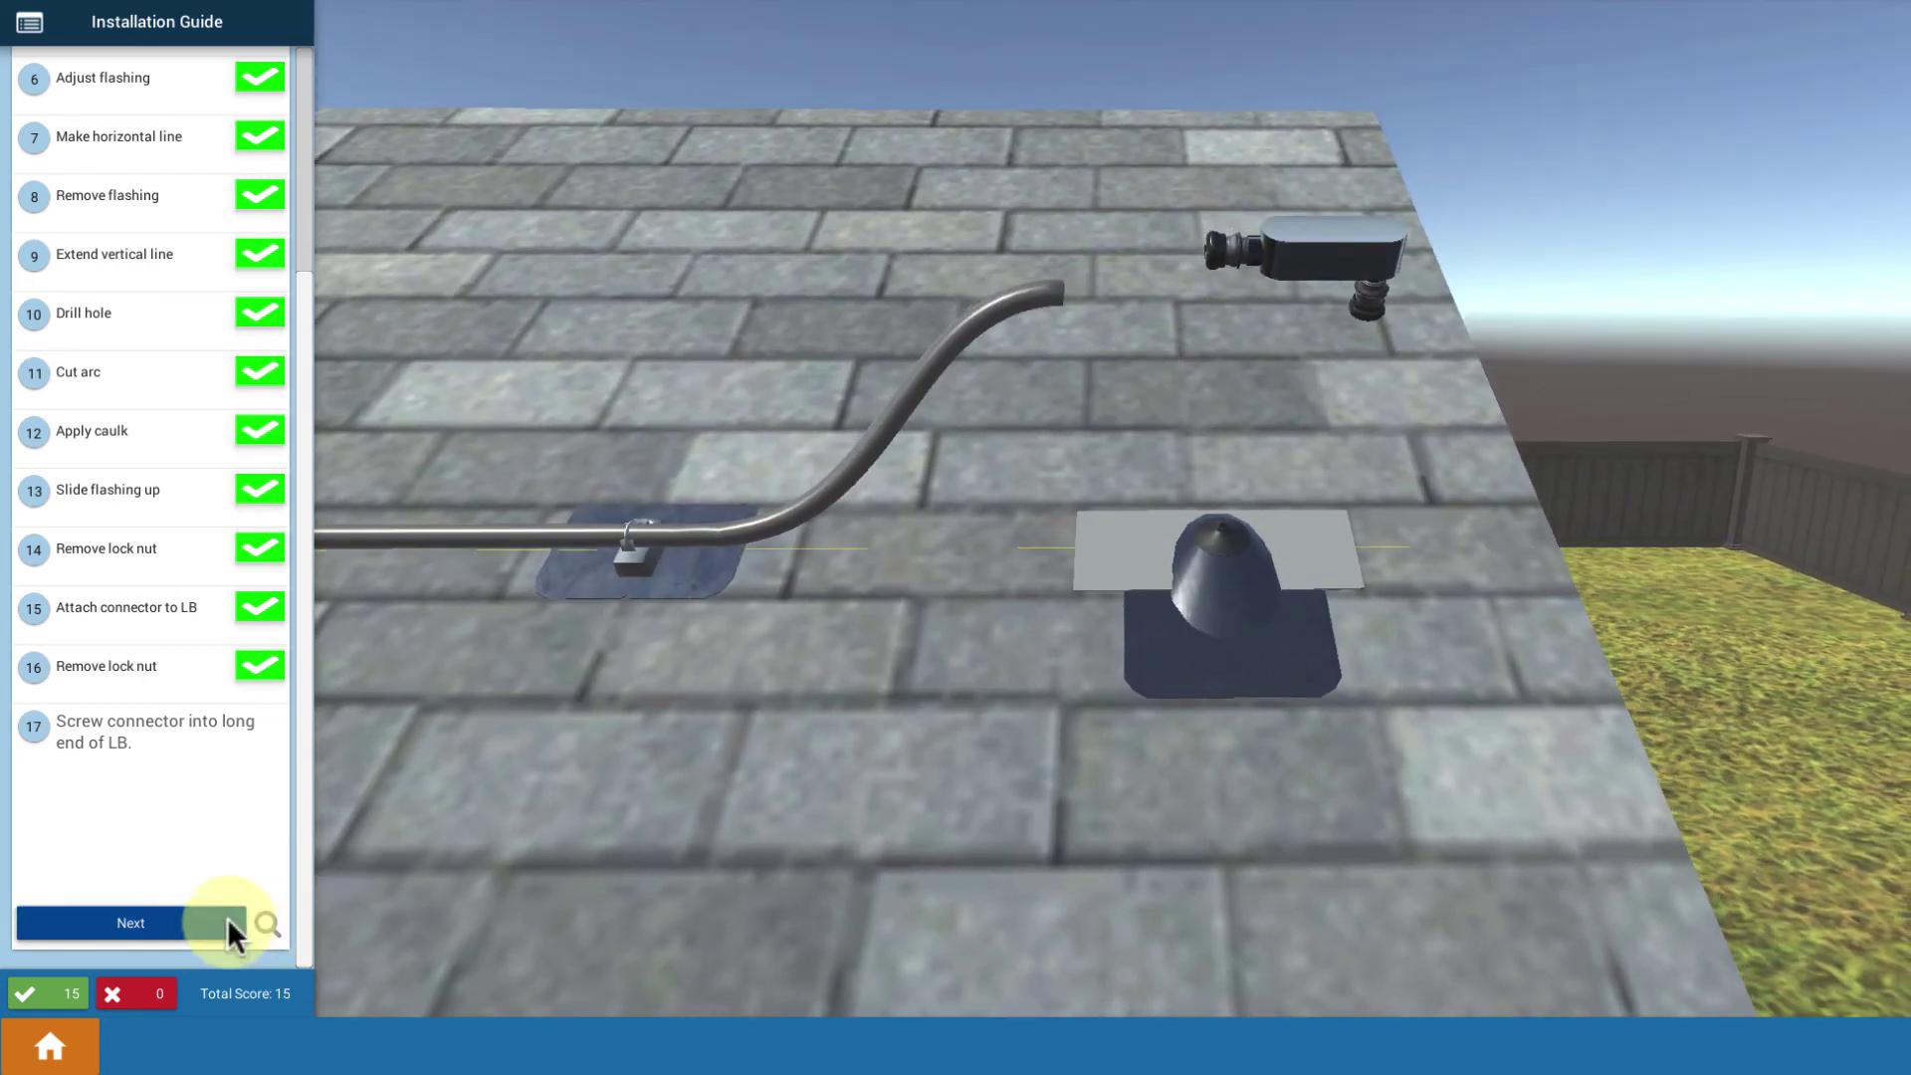
Confirm the second LB connector, then slide the LB assembly's long end onto conduit B's end
{"action": "left_click", "coordinate": [227, 920]}
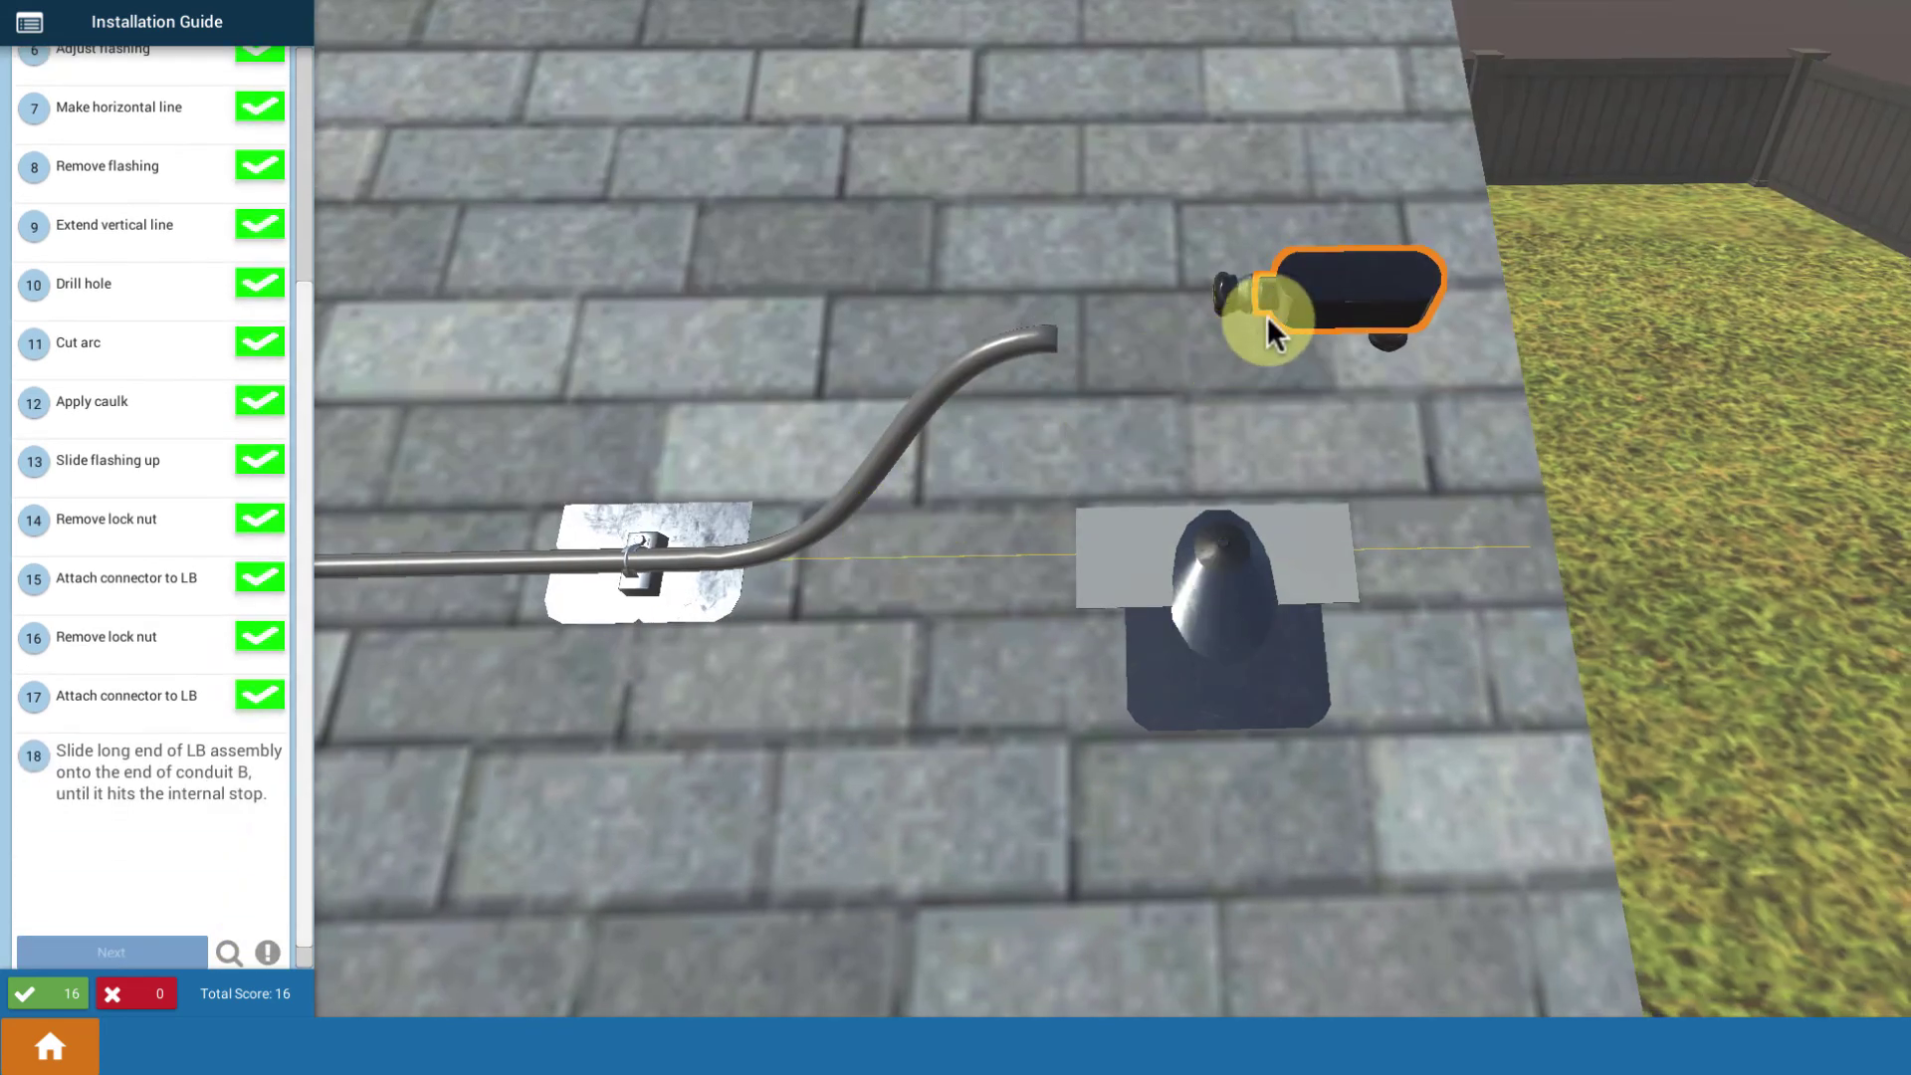
{"action": "left_click_drag", "start_coordinate": [928, 705], "coordinate": [1075, 430]}
{"action": "left_click", "coordinate": [1304, 245]}
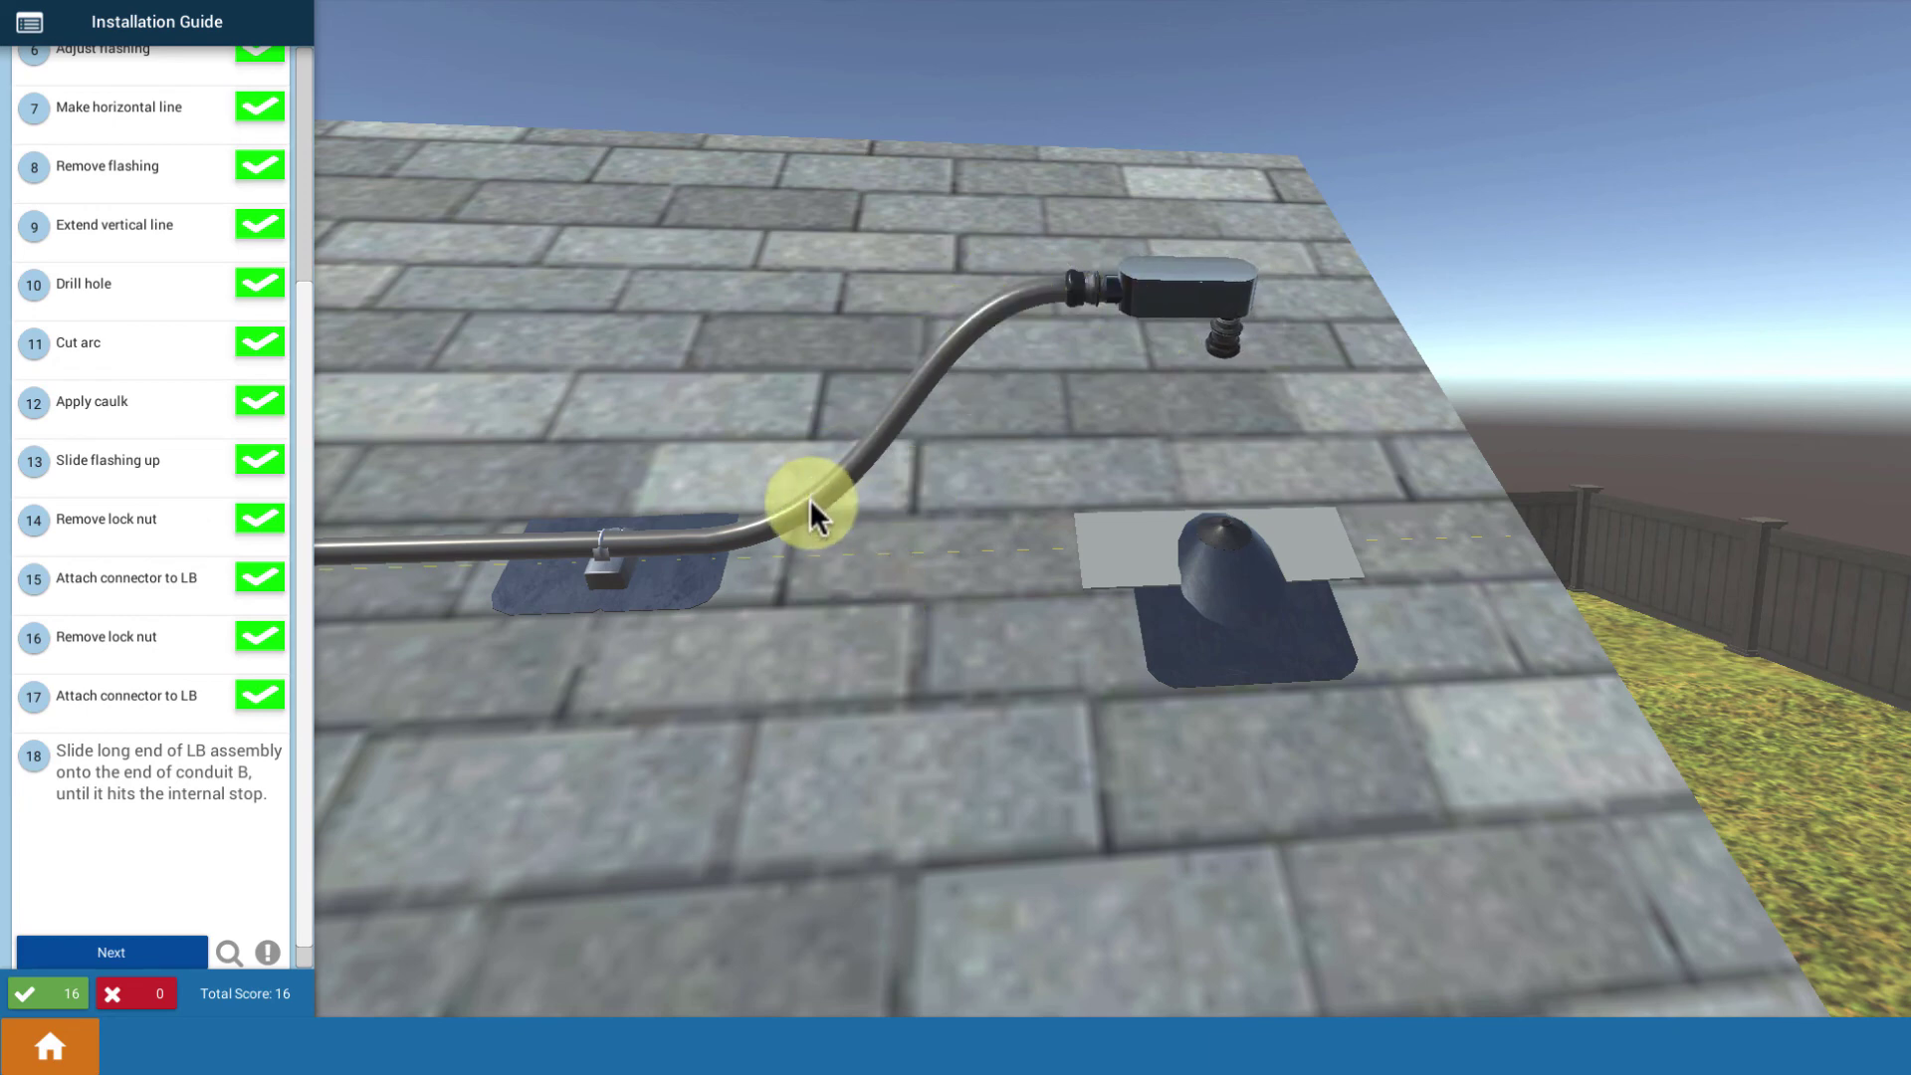
{"action": "left_click_drag", "start_coordinate": [1061, 623], "coordinate": [945, 502]}
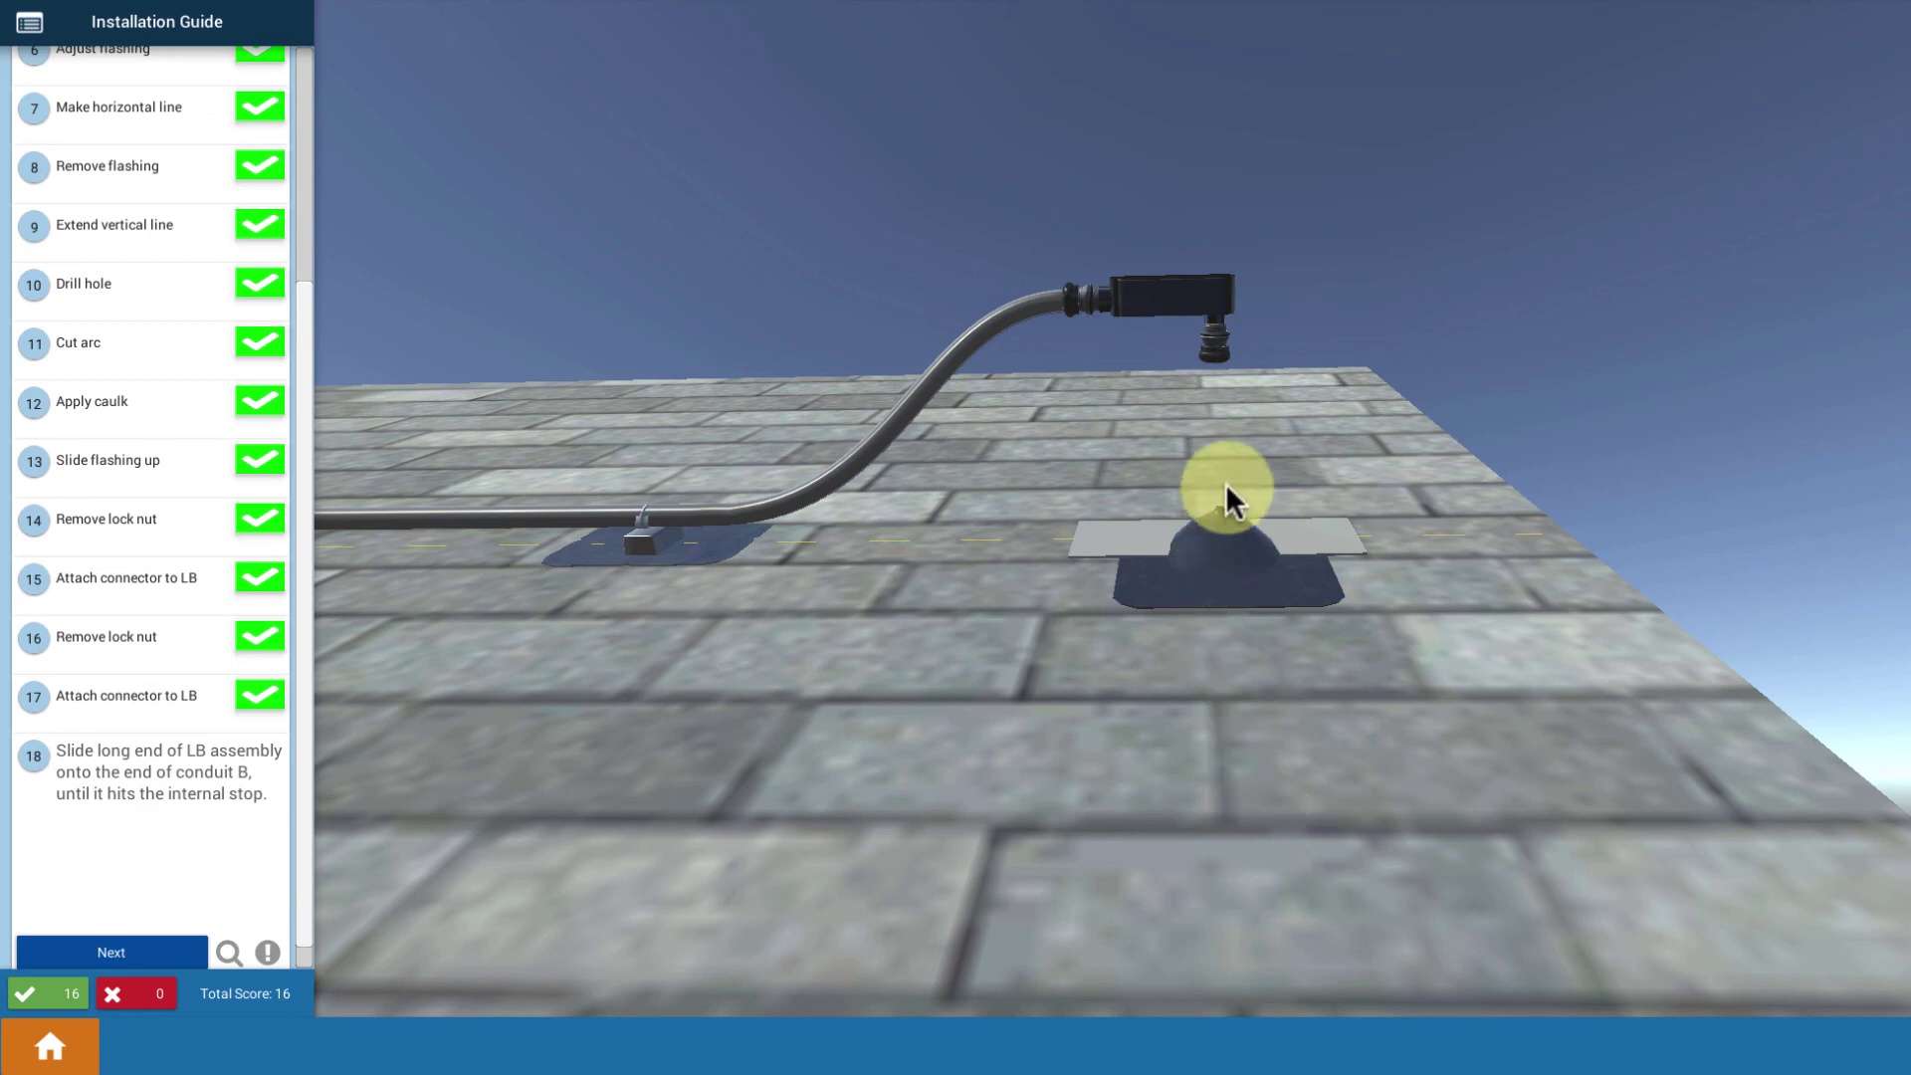
{"action": "left_click_drag", "start_coordinate": [1221, 358], "coordinate": [1091, 657]}
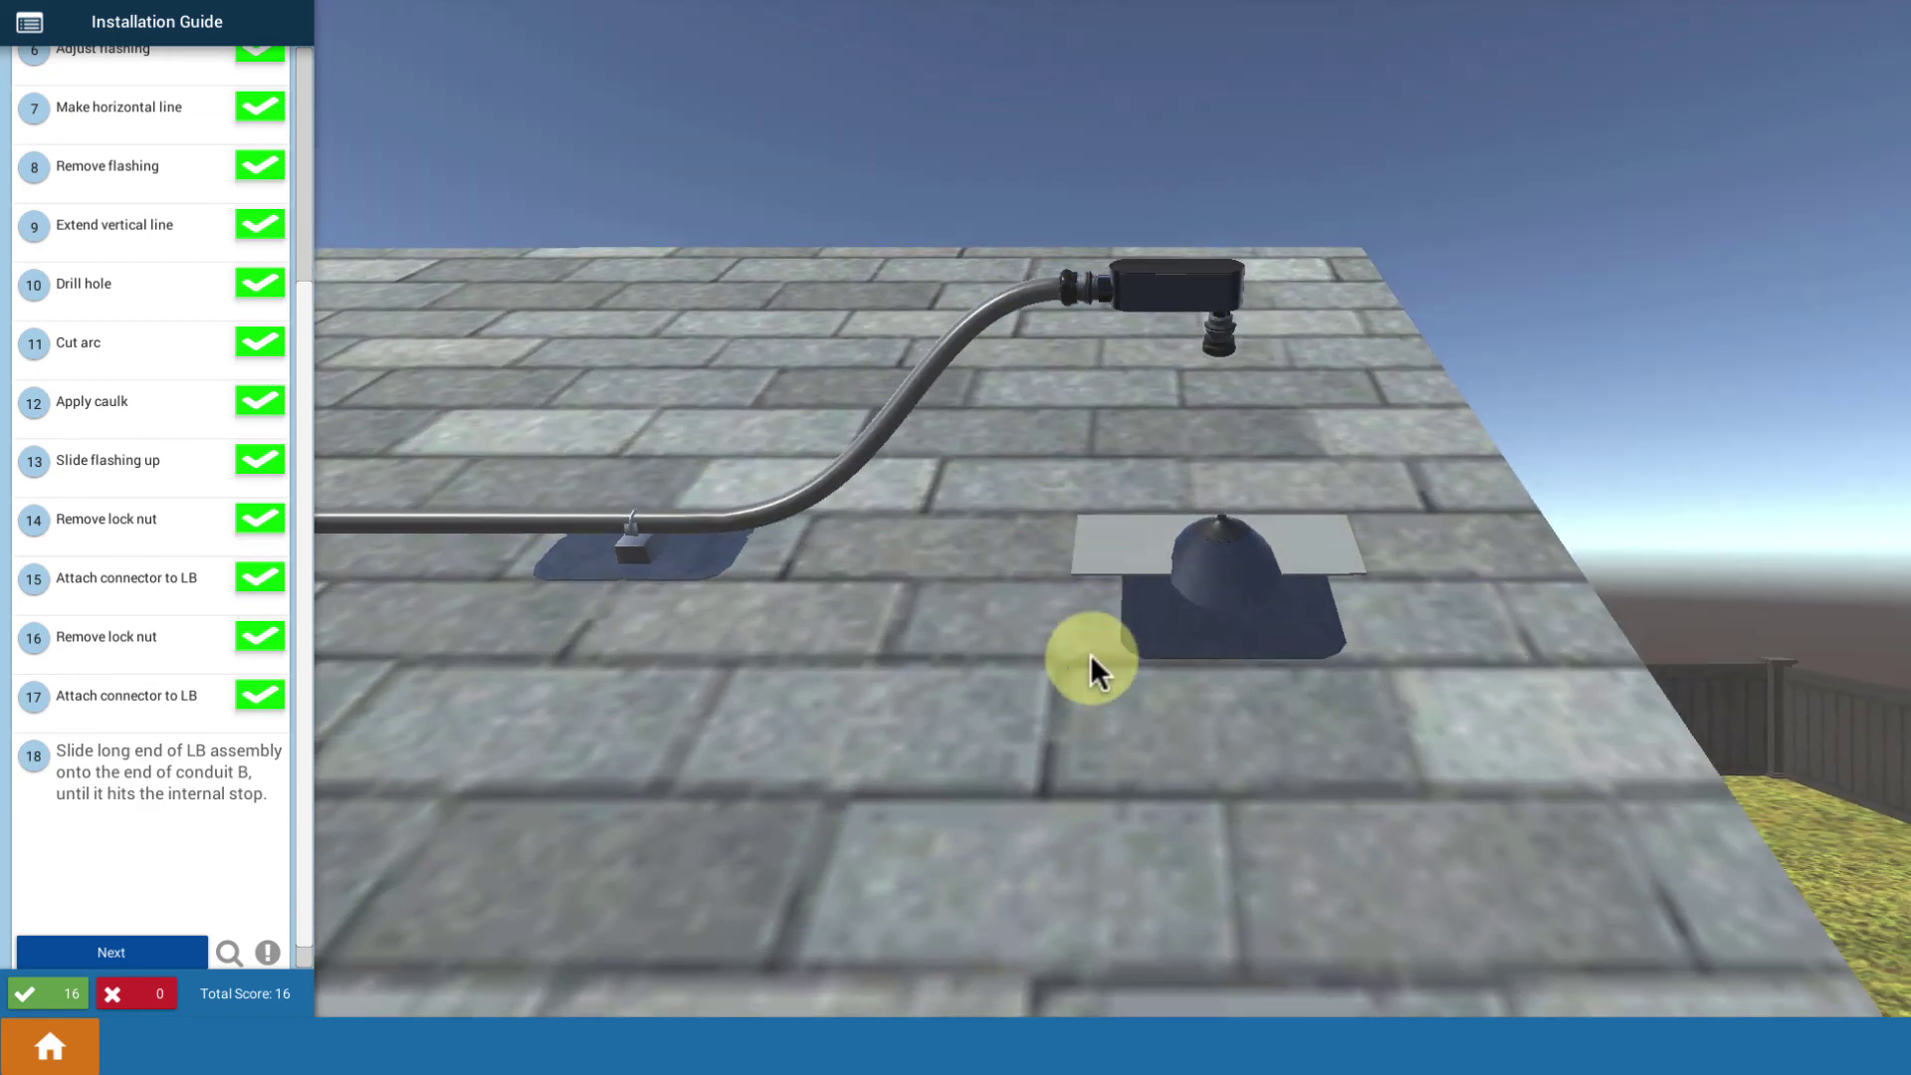
Tighten the connector nut onto the LB body with channel-lock pliers and confirm to finish the lesson
{"action": "left_click", "coordinate": [175, 947]}
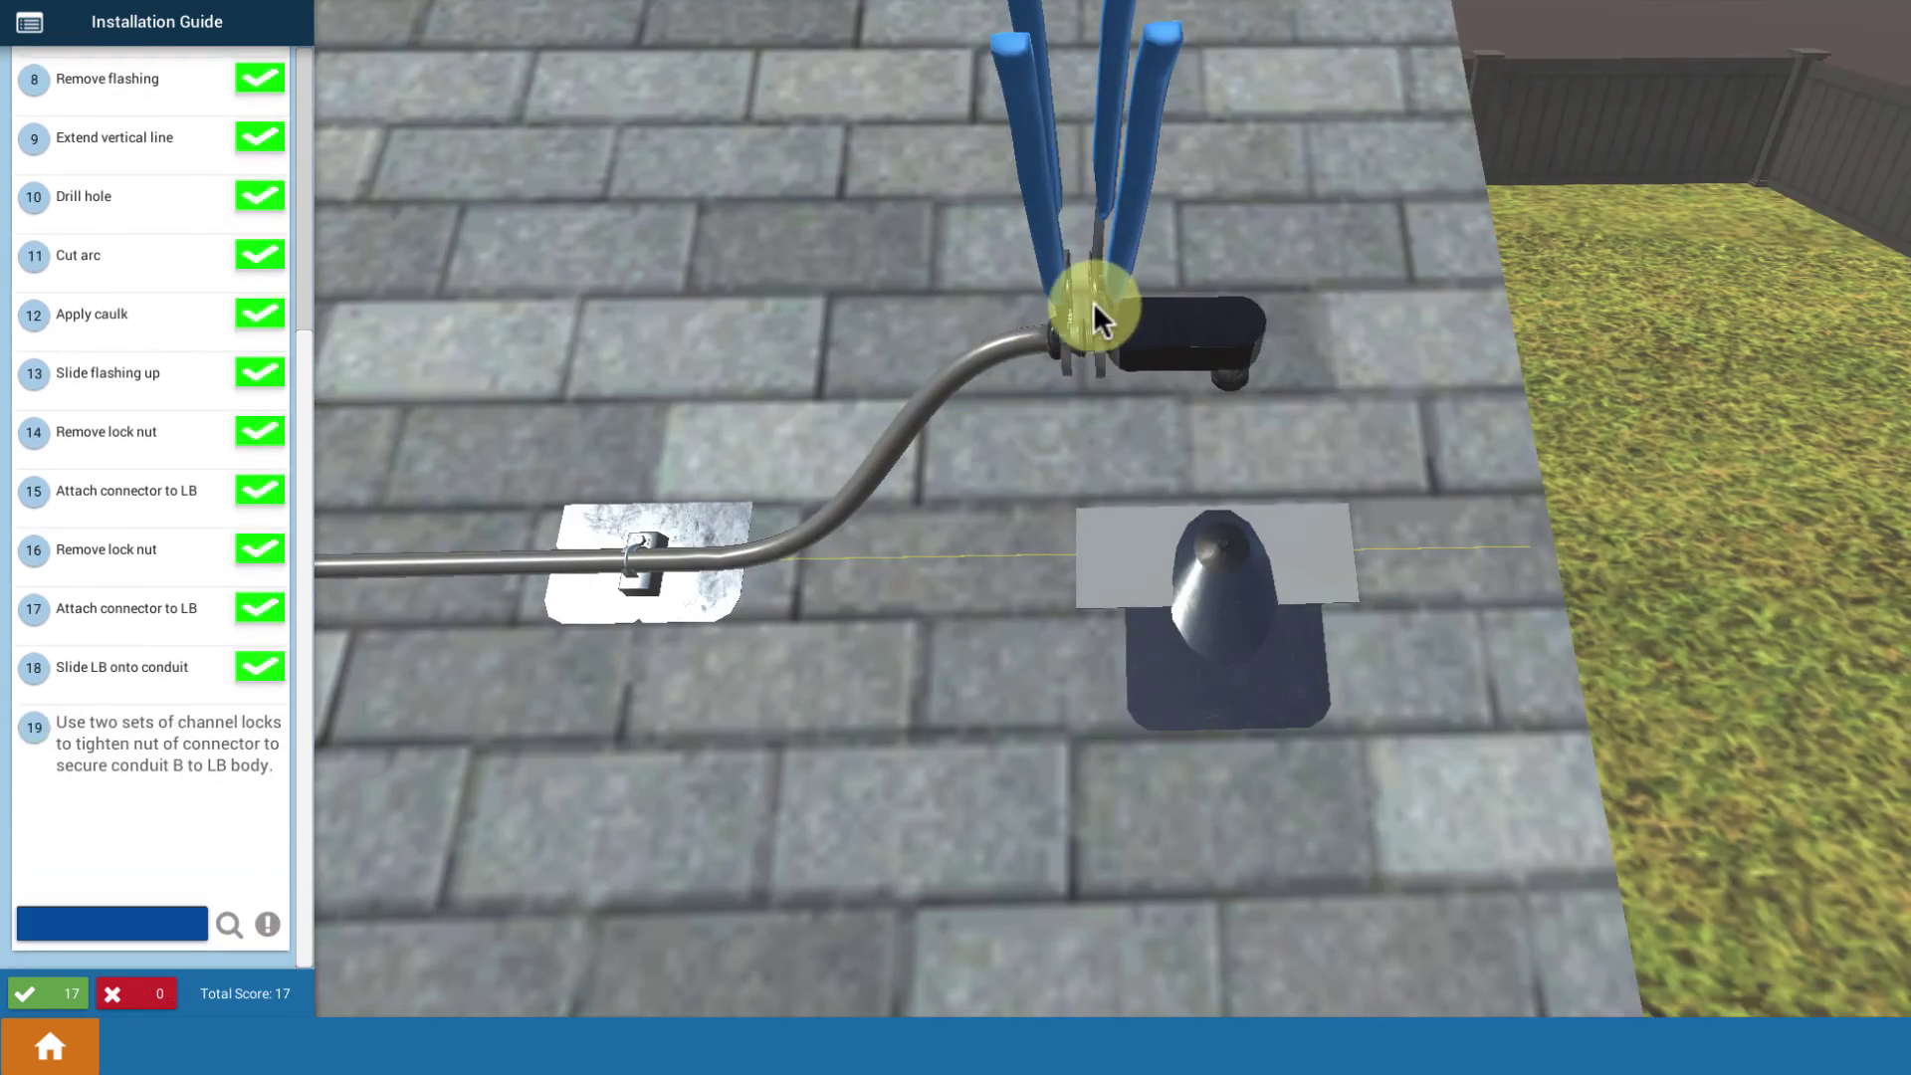
{"action": "left_click", "coordinate": [1094, 313]}
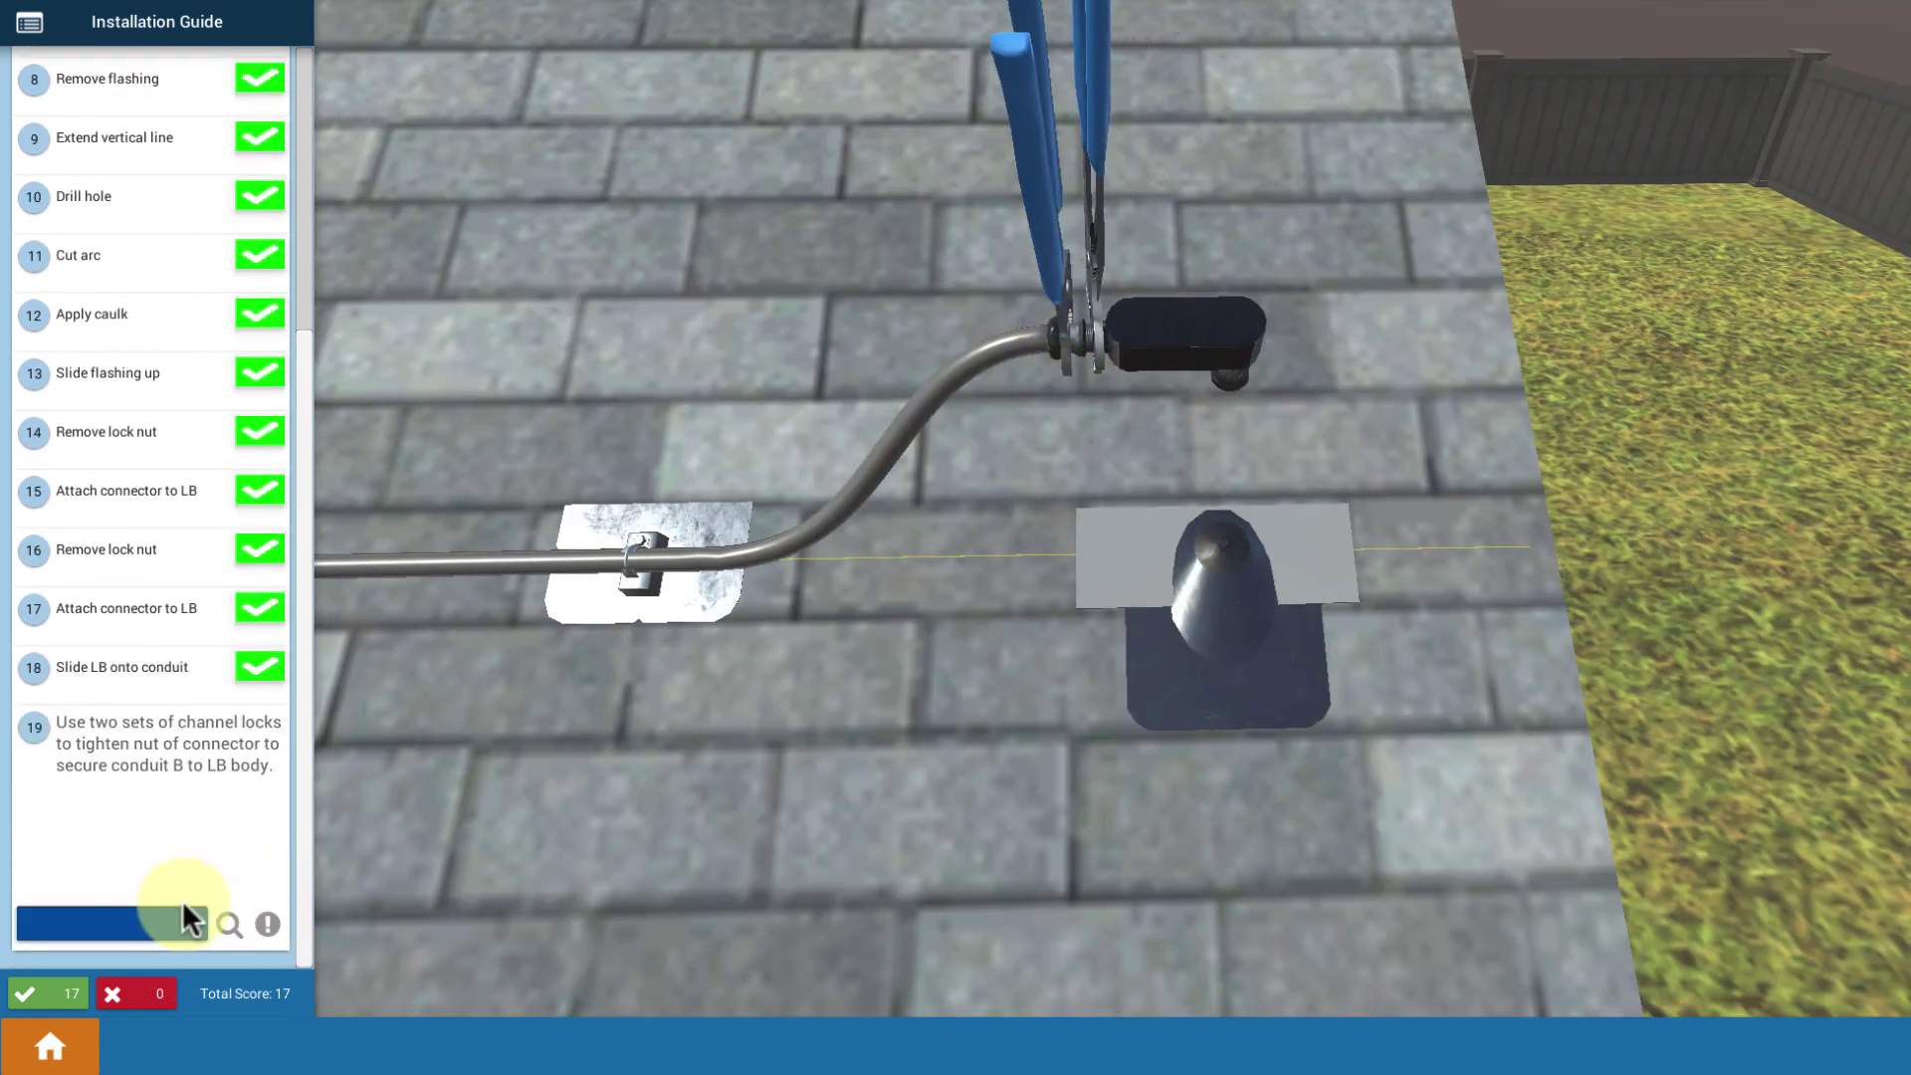
{"action": "left_click", "coordinate": [159, 916]}
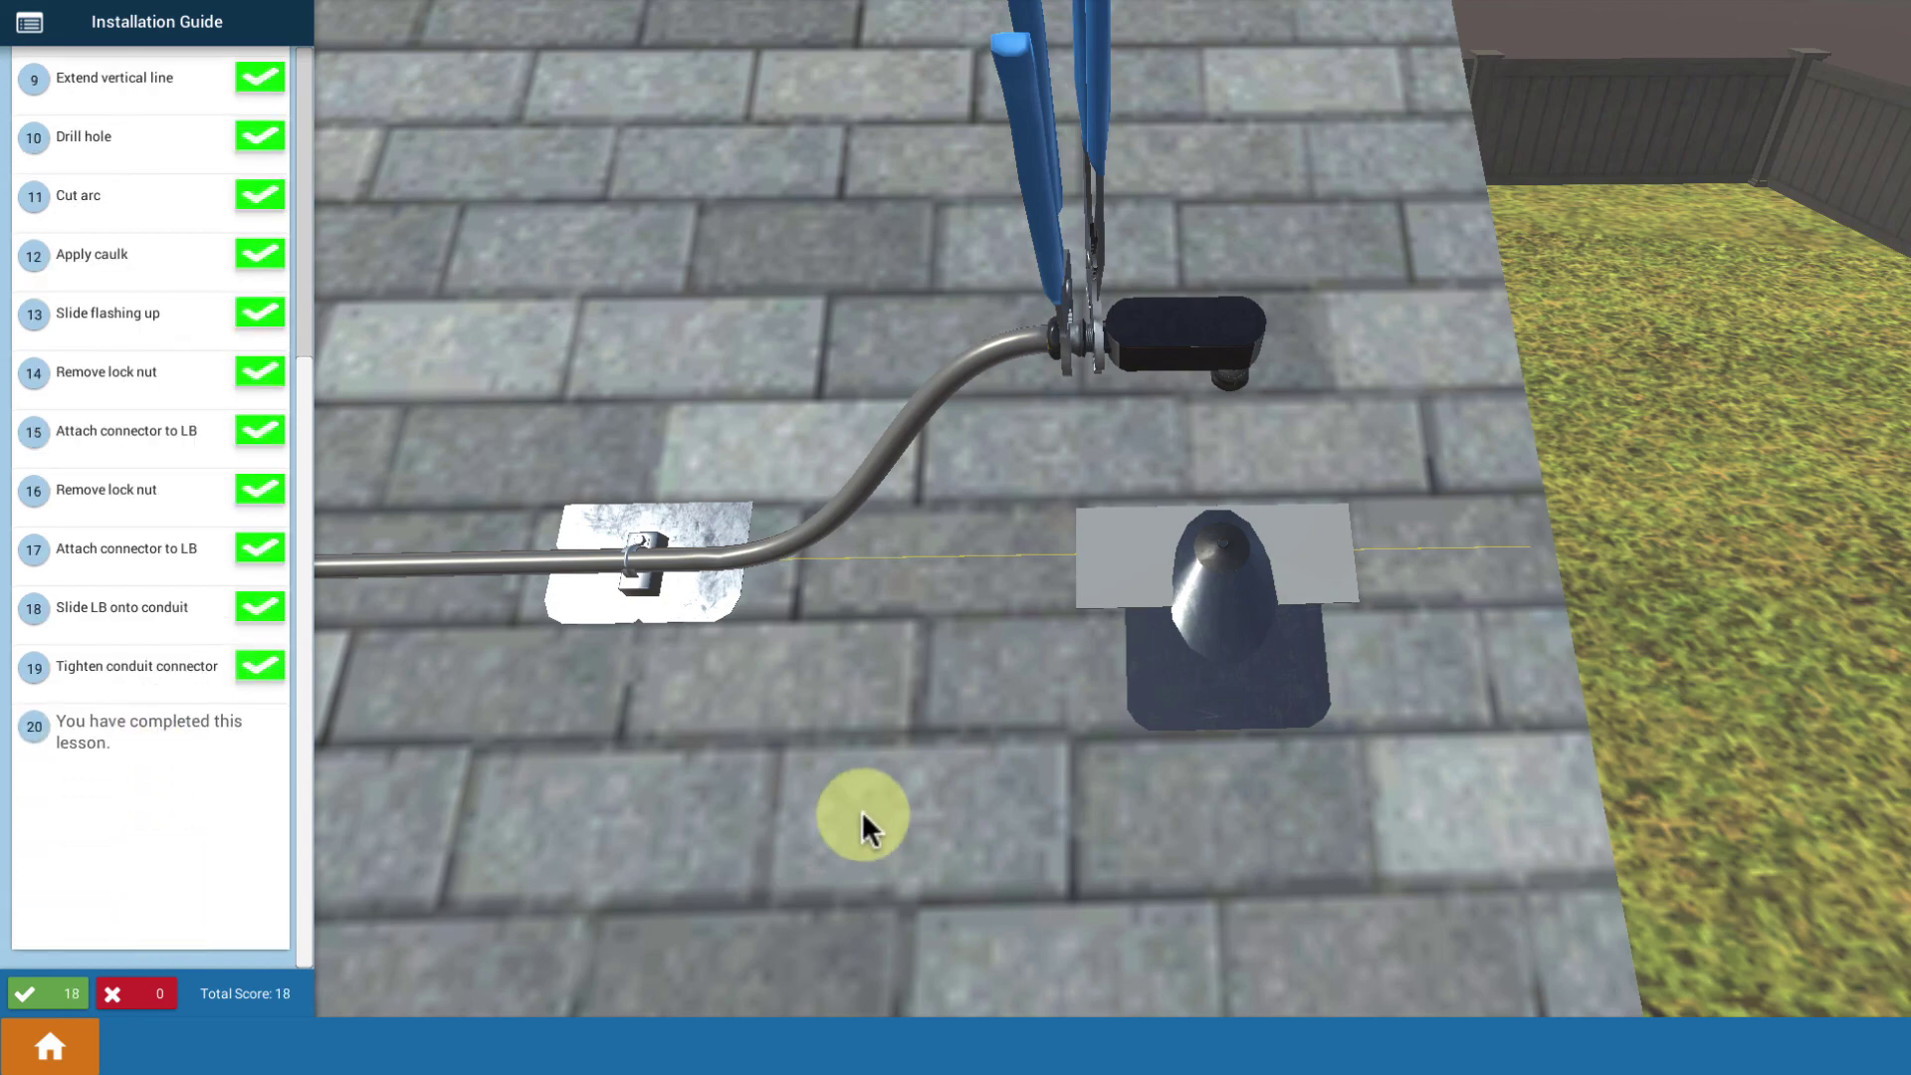
{"action": "left_click_drag", "start_coordinate": [956, 833], "coordinate": [886, 588]}
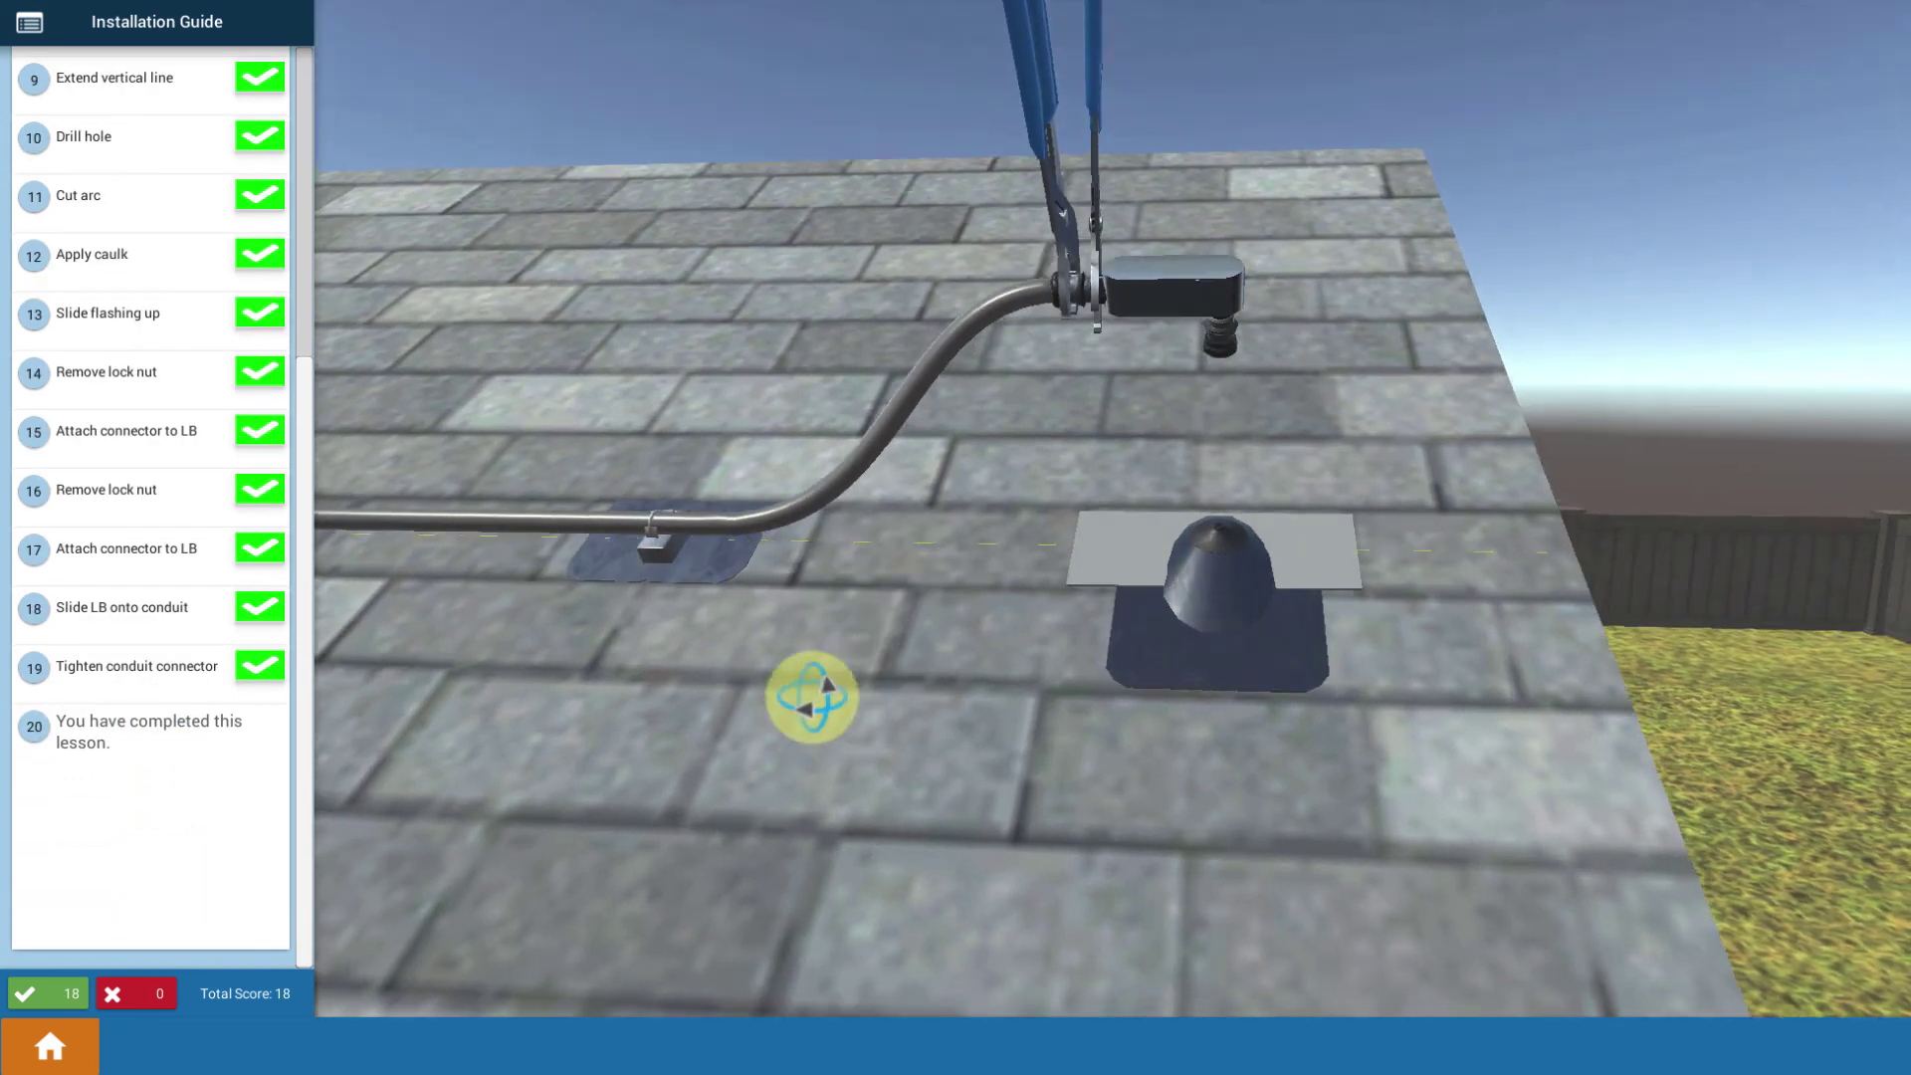
{"action": "left_click_drag", "start_coordinate": [810, 695], "coordinate": [854, 588]}
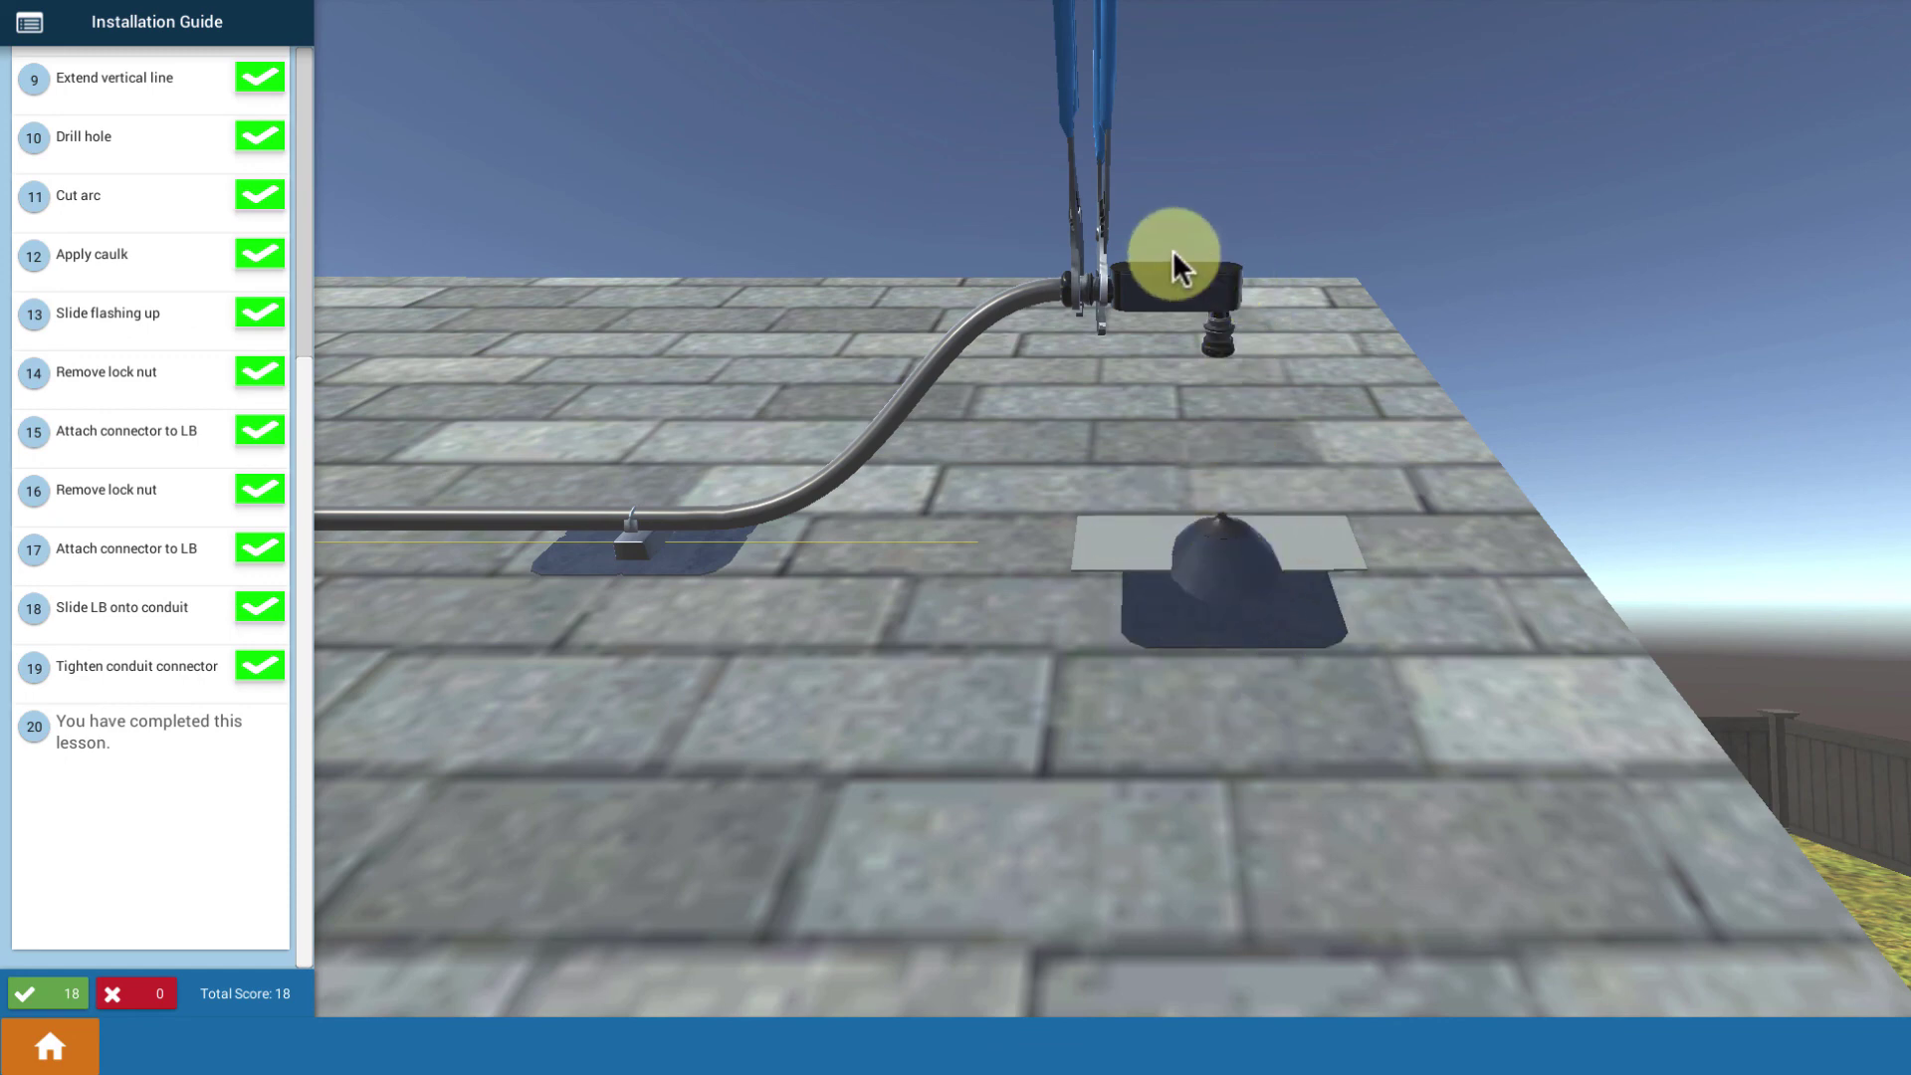
{"action": "left_click_drag", "start_coordinate": [990, 676], "coordinate": [985, 628]}
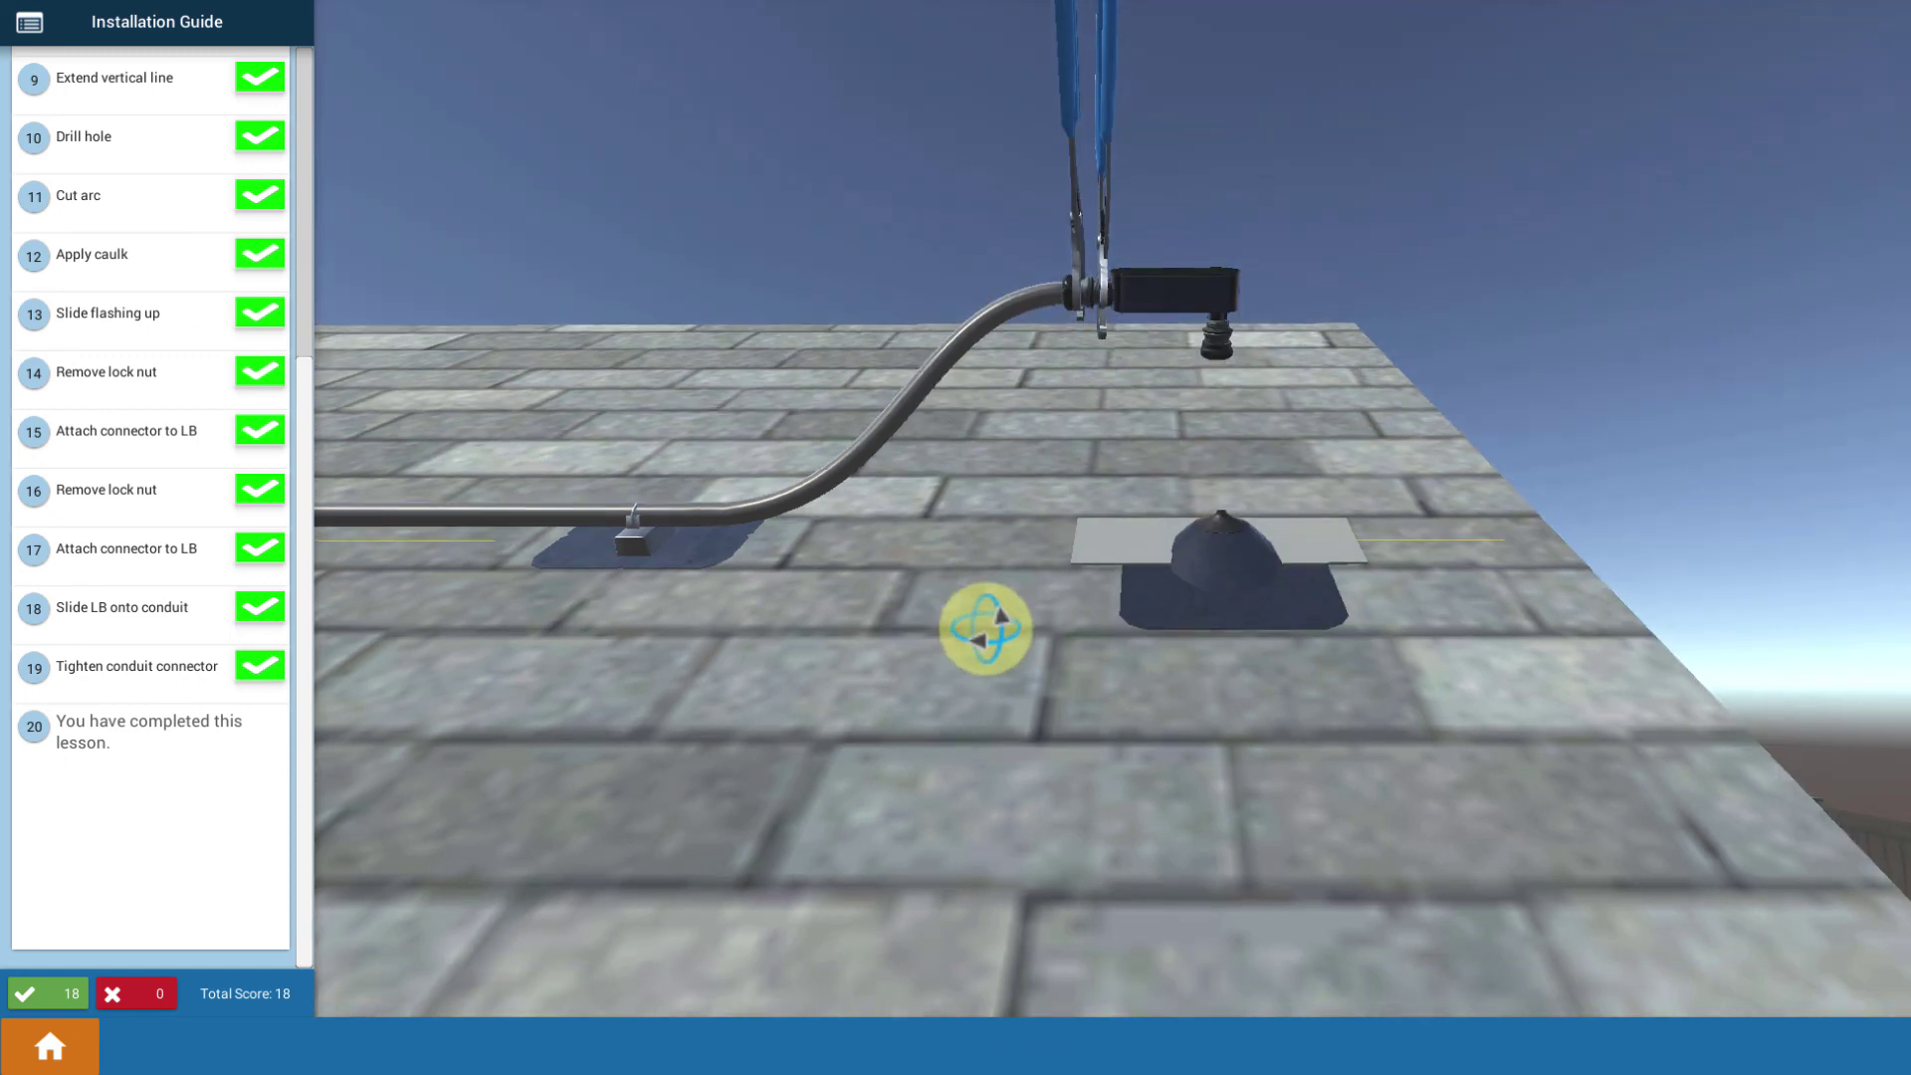